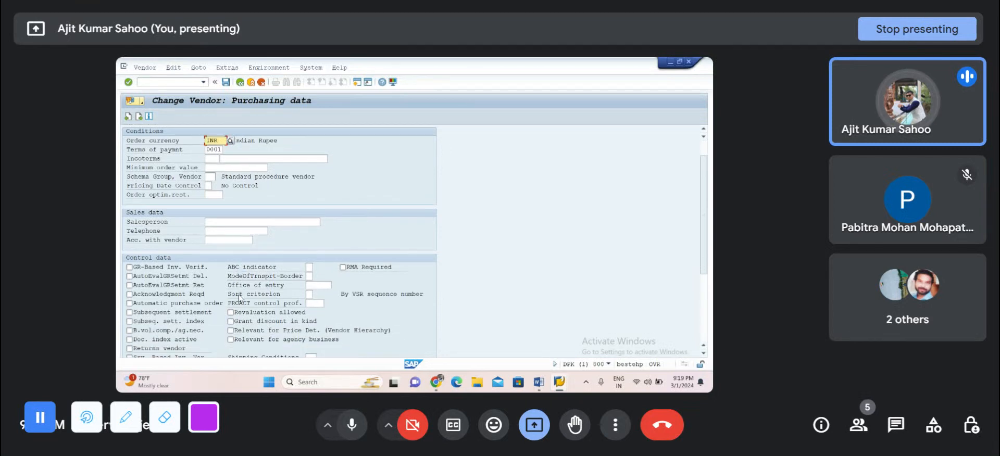
scroll(240, 299, down, 2)
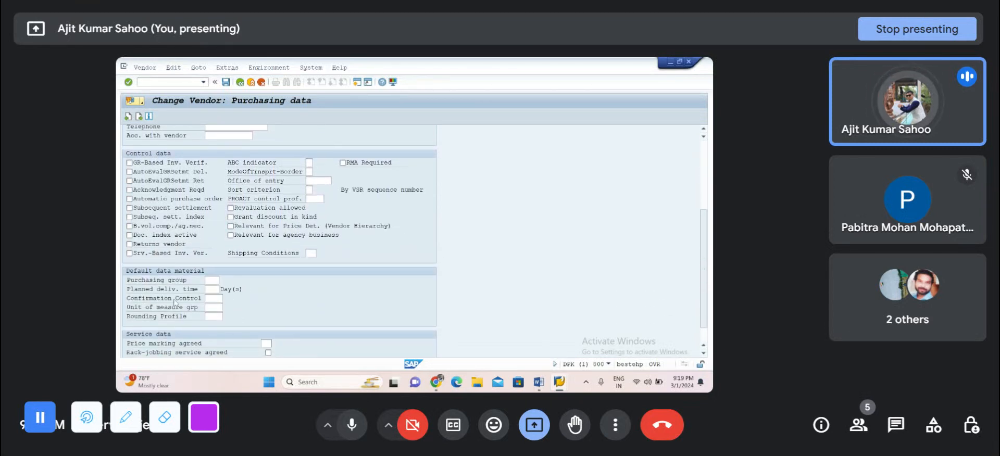
Step: Look up the available confirmation control keys in the vendor's purchasing data and close the list without choosing one
click(214, 298)
click(226, 299)
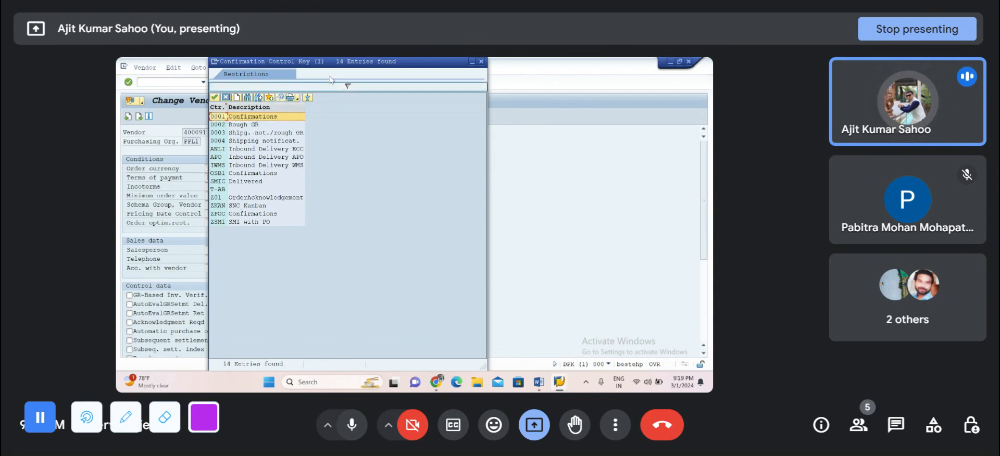
click(482, 62)
scroll(420, 207, down, 5)
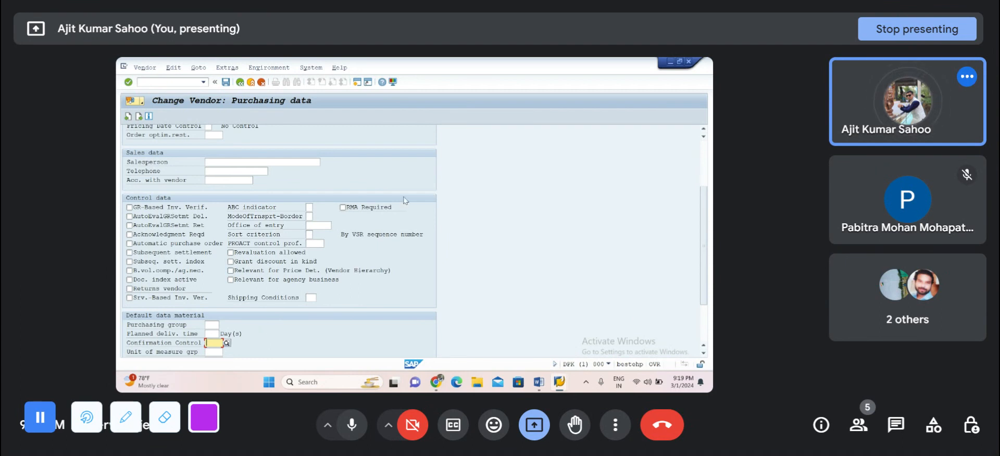
Step: Start transaction VL31N and begin an inbound delivery for the proposed vendor and purchase order
click(153, 83)
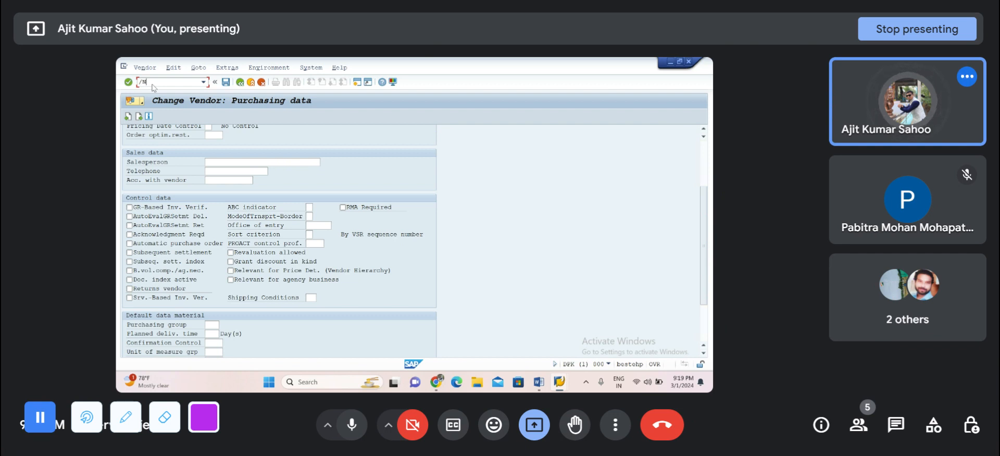
text(/NVI)
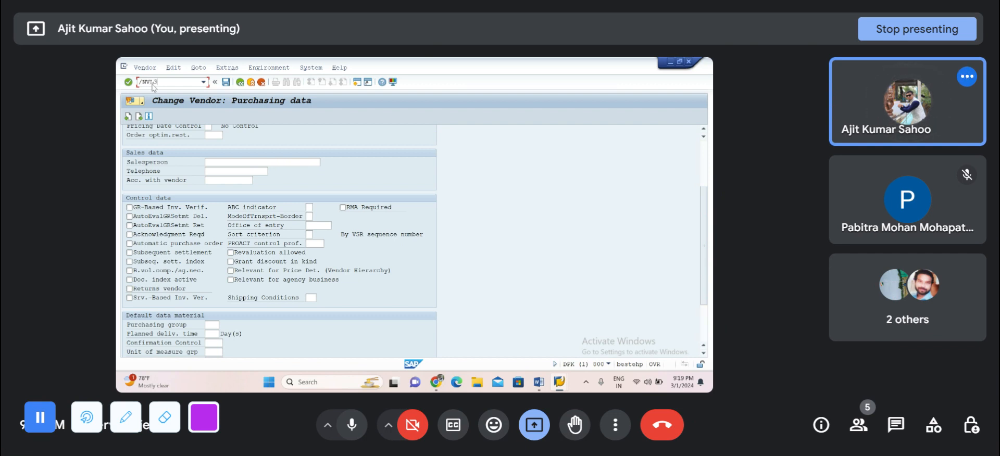
text(31N)
key(Return)
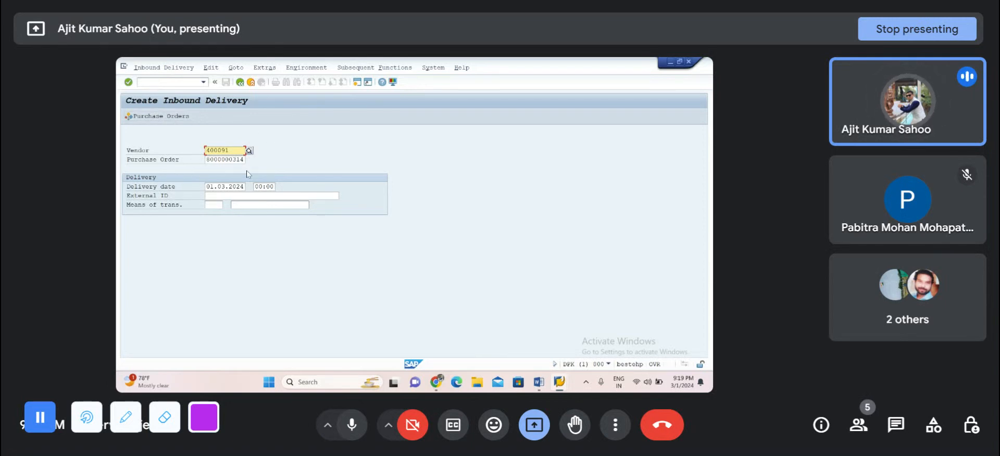
key(Return)
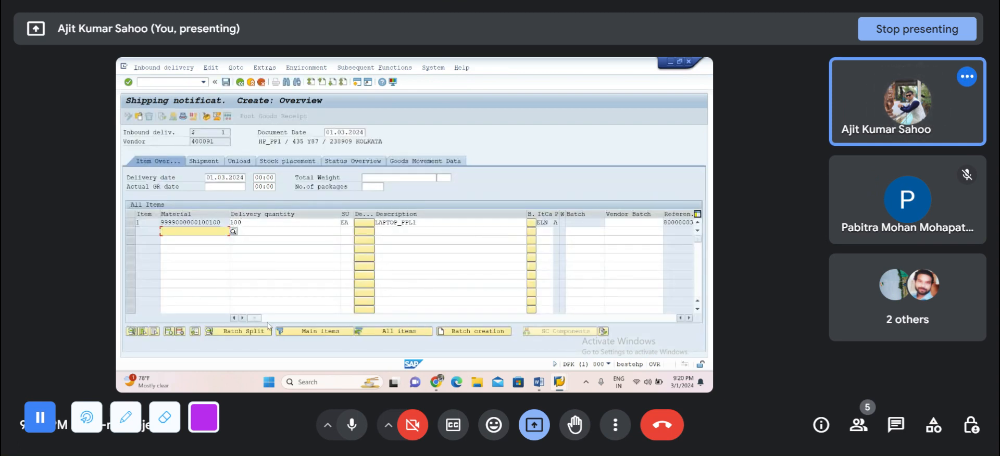
Step: Enter a putaway quantity of 100 for the LAPTOP_PPL1 item and save the inbound delivery
drag(256, 318, 327, 326)
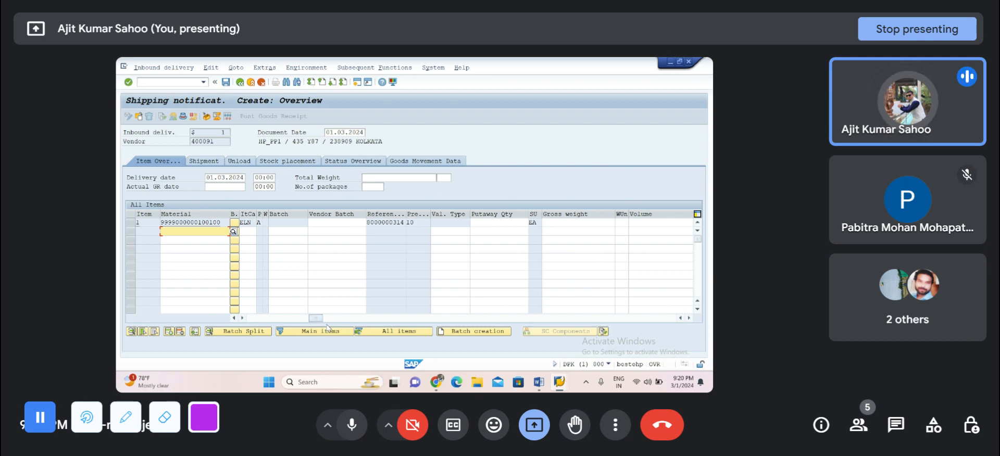
click(484, 223)
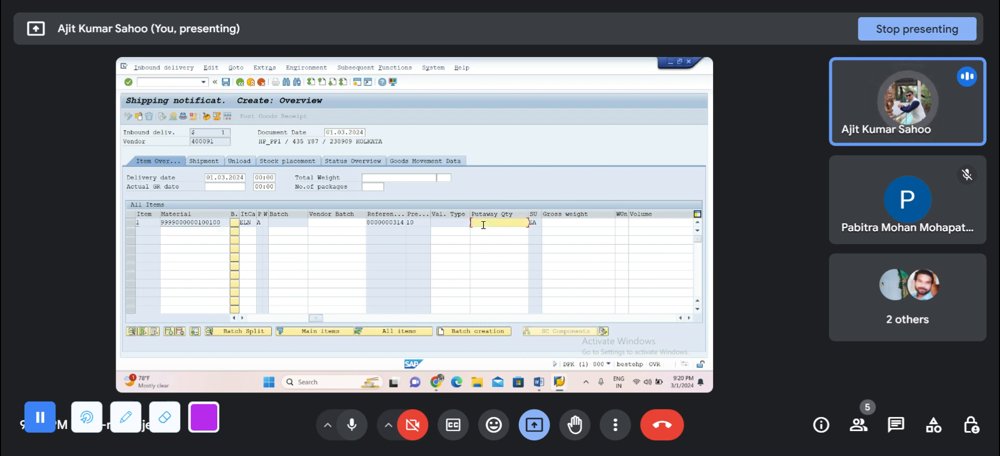
text(100)
click(556, 224)
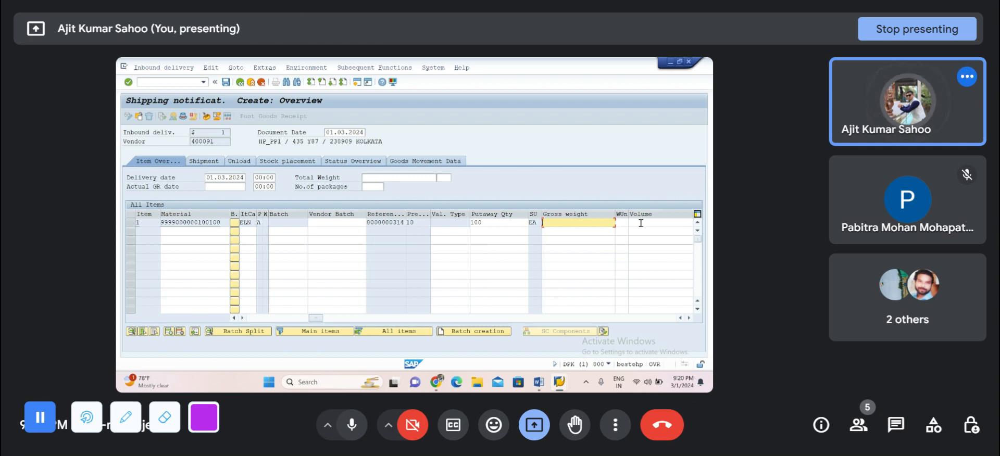
drag(316, 318, 139, 309)
key(Return)
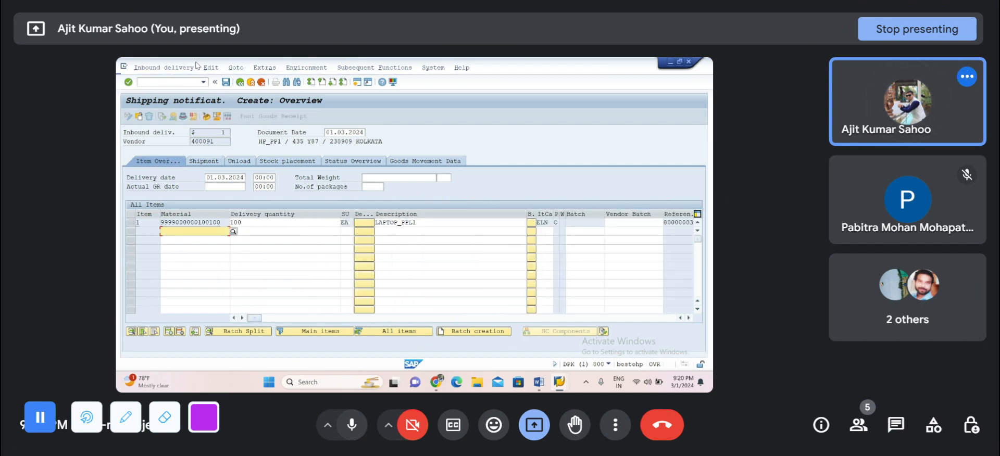
click(225, 82)
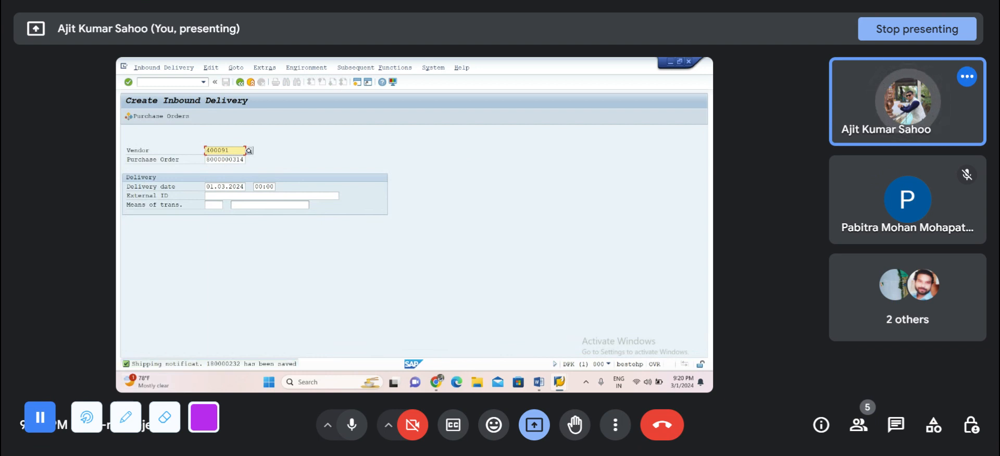
Step: Copy the saved shipping notification number into the Word notes after the VL31N entry, and return to SAP to close the message details
double_click(228, 365)
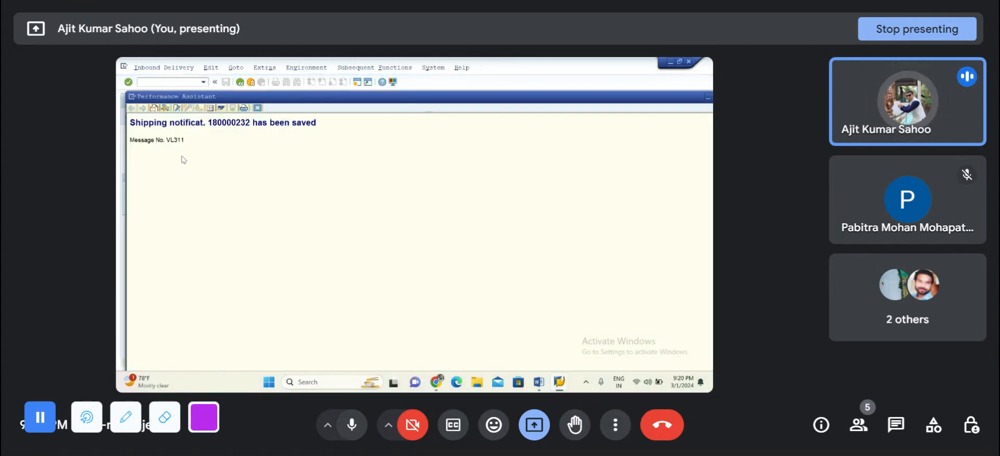
double_click(236, 125)
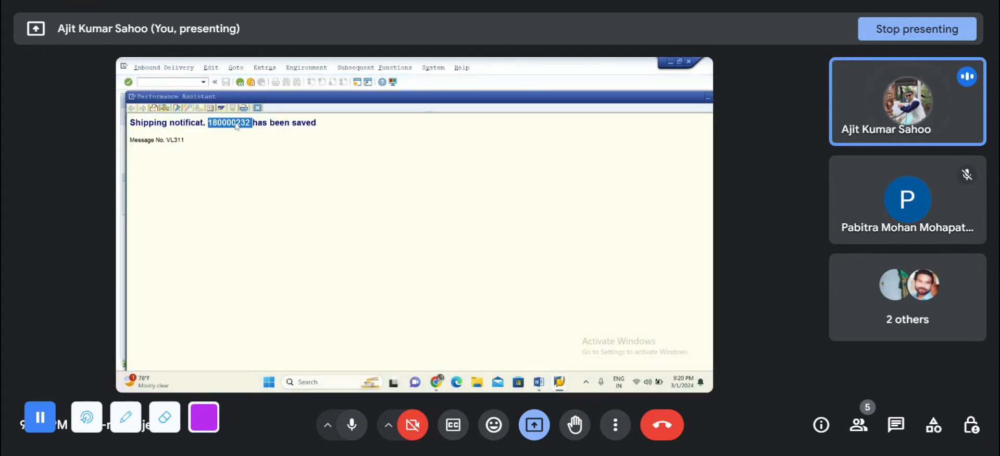
click(539, 383)
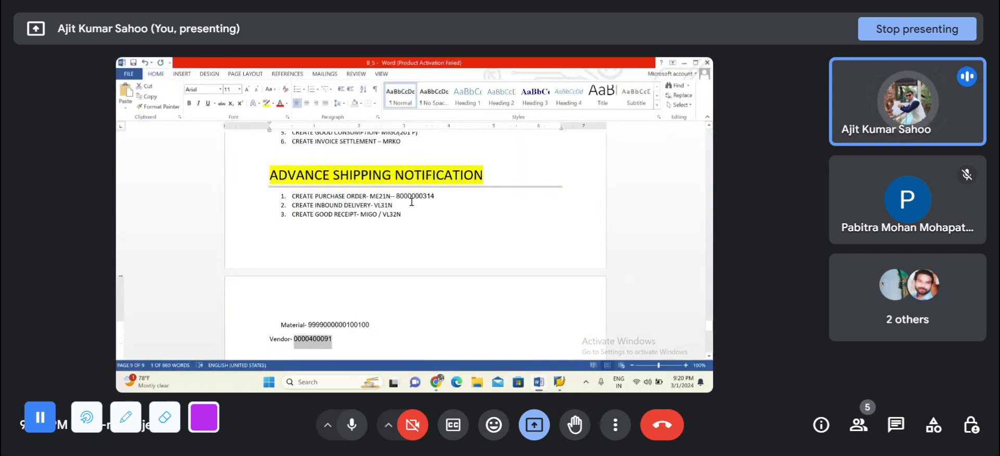
click(412, 202)
text(-)
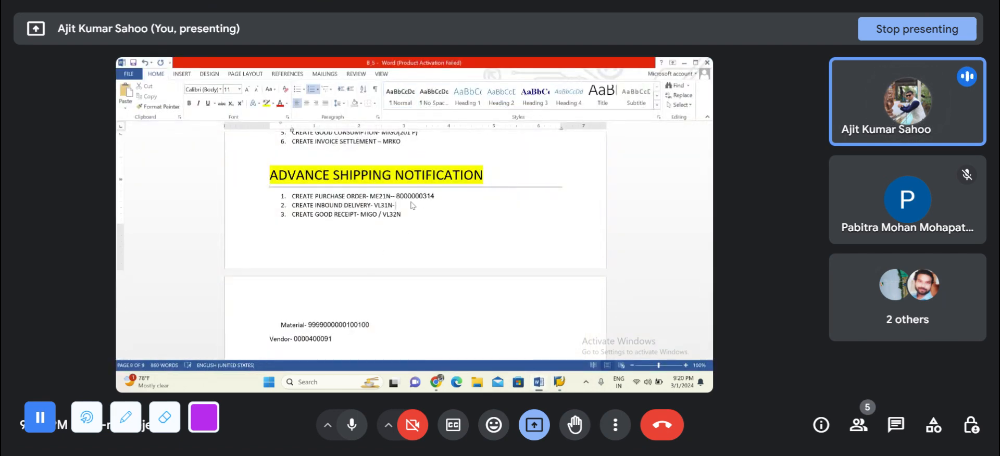
key(ctrl+v)
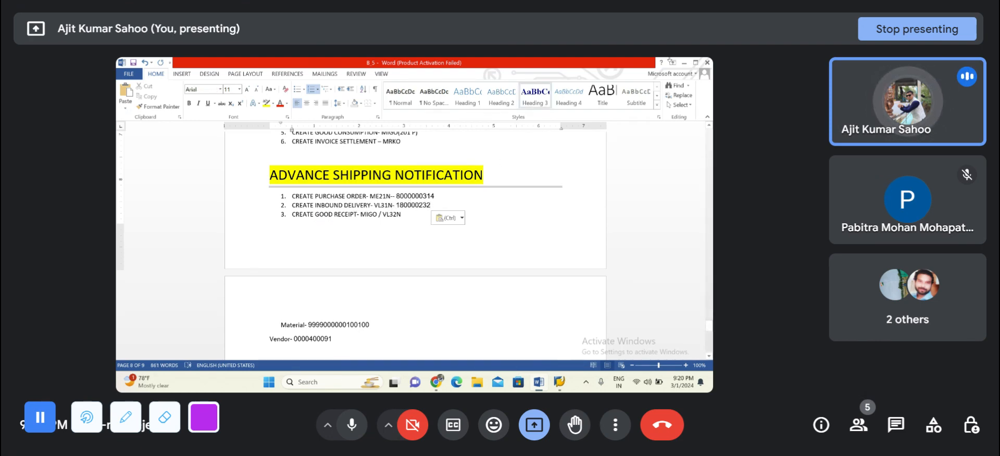
click(684, 63)
double_click(229, 123)
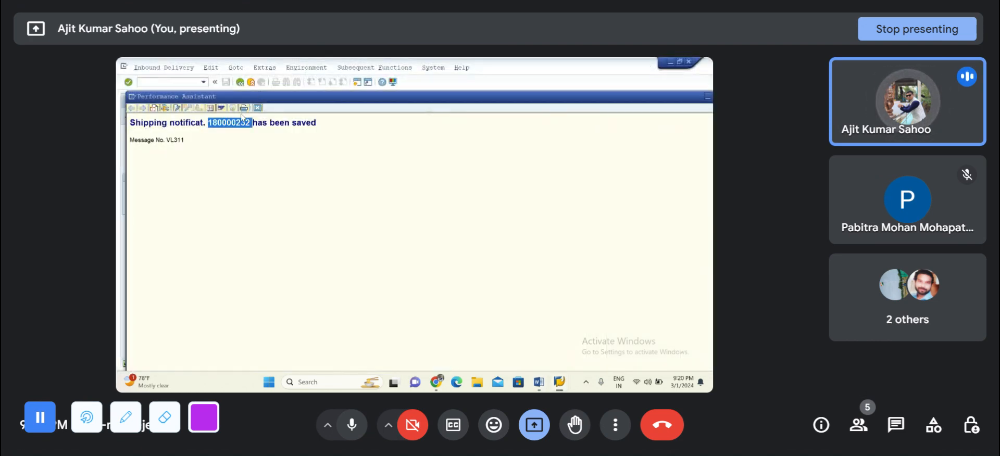
click(258, 108)
Step: Open the MIGO goods receipt transaction and view the reference document types available for posting
click(153, 84)
text(/NMIGO)
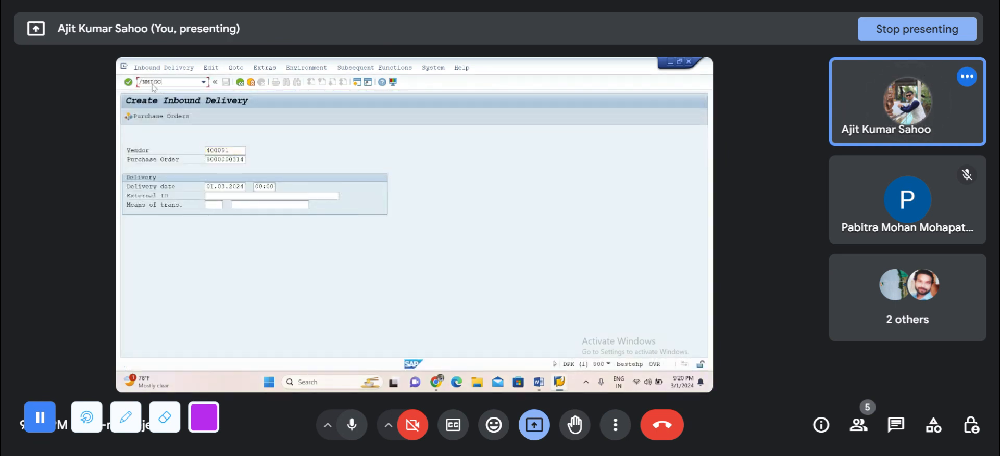
key(Return)
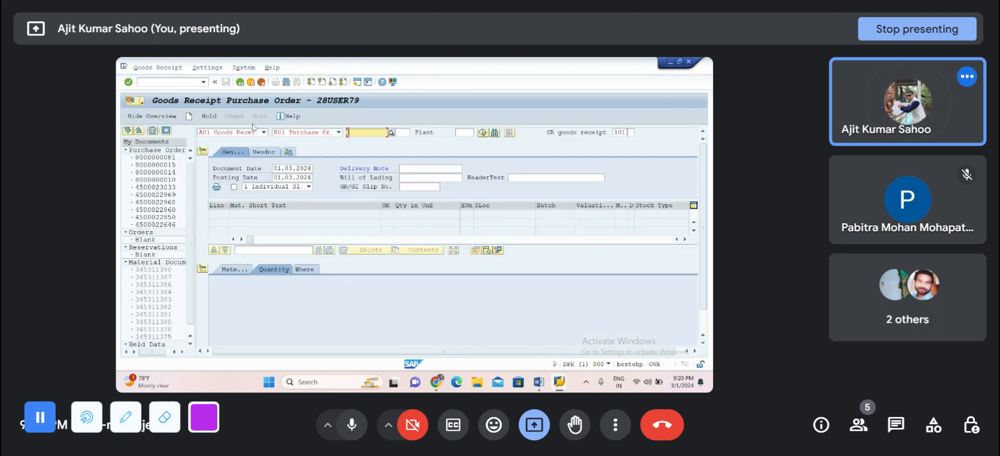
click(316, 133)
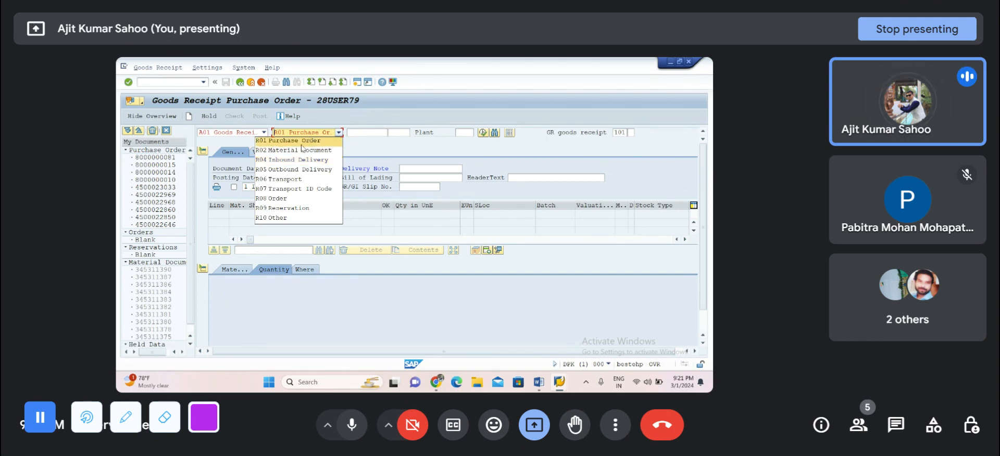
Step: Switch to transaction VL32N and open the newly saved inbound delivery for changing
click(156, 83)
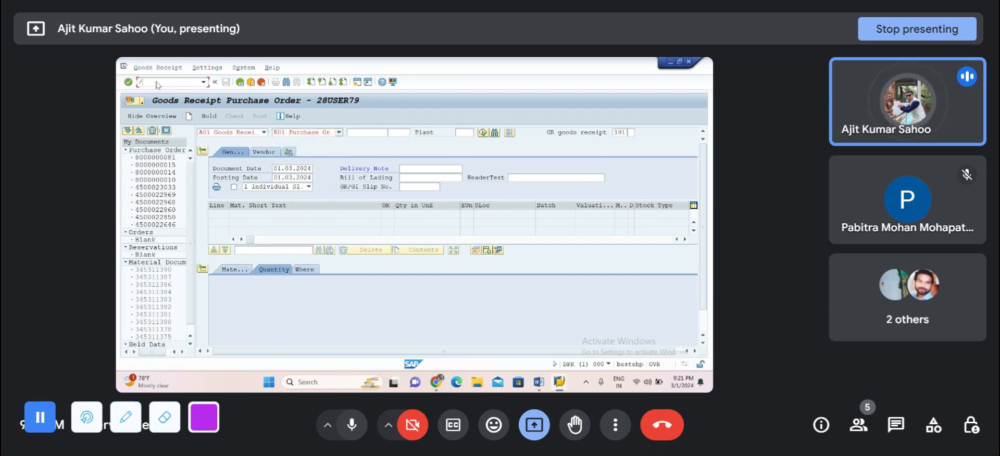
text(/NVL32N)
key(Return)
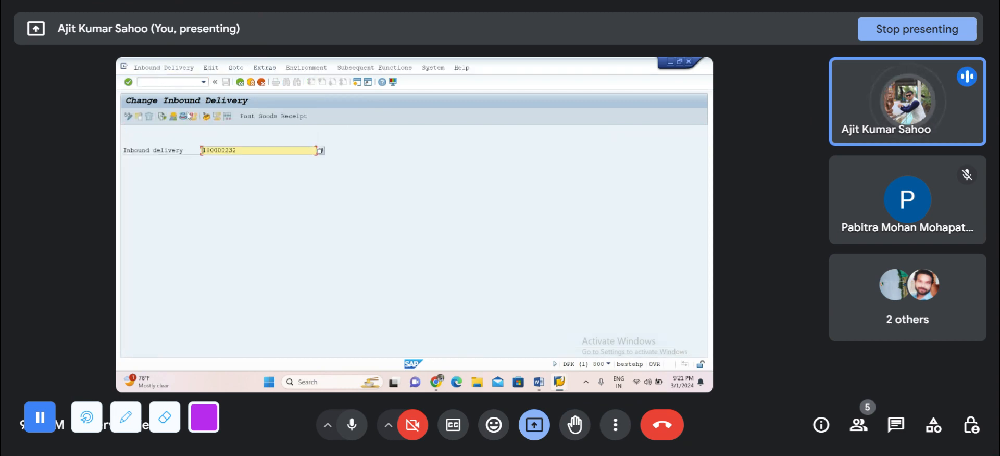
key(Return)
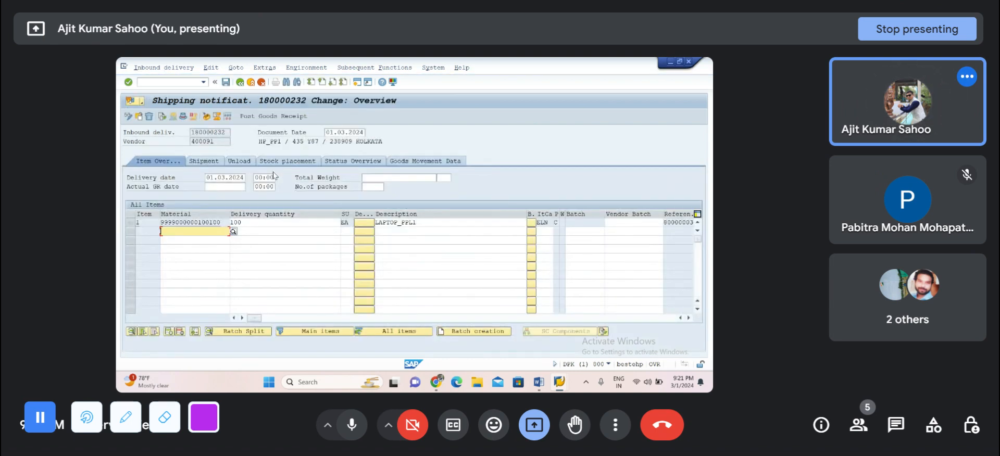
Step: Check the item's putaway quantity and try to post the goods receipt for the inbound delivery
drag(264, 318, 351, 318)
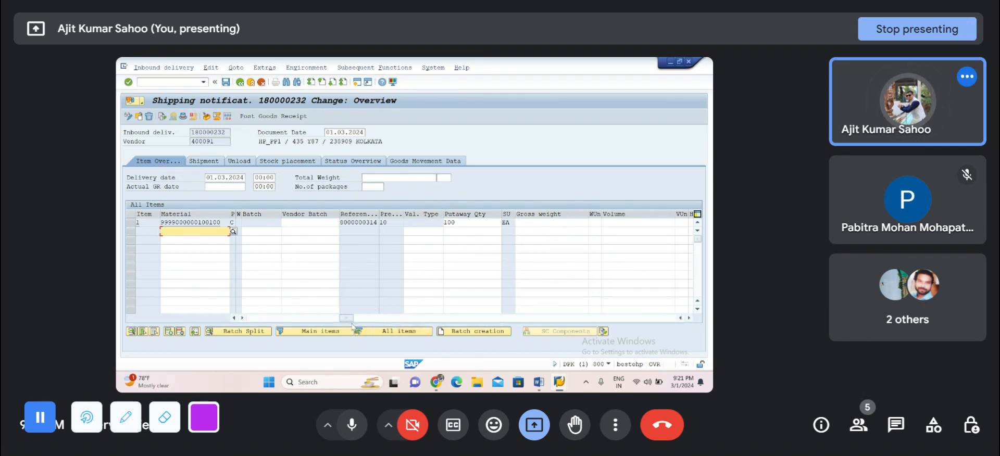
drag(347, 319, 255, 317)
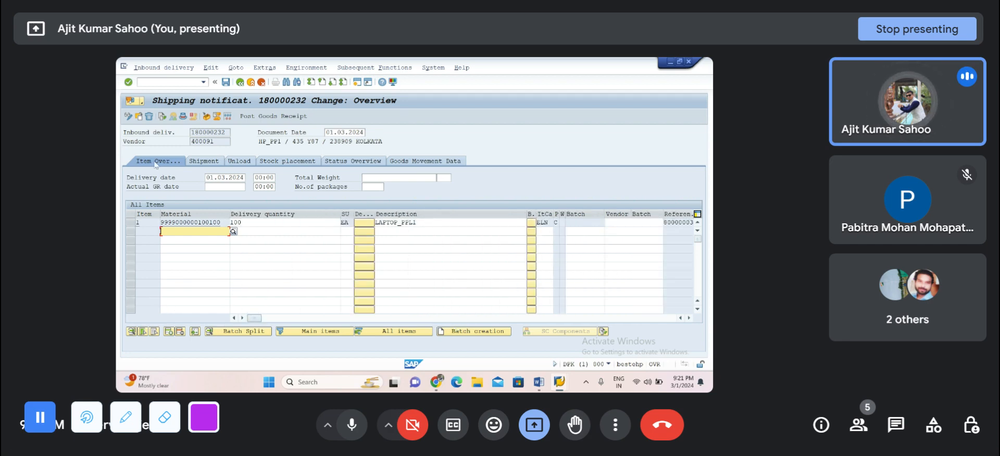
click(277, 115)
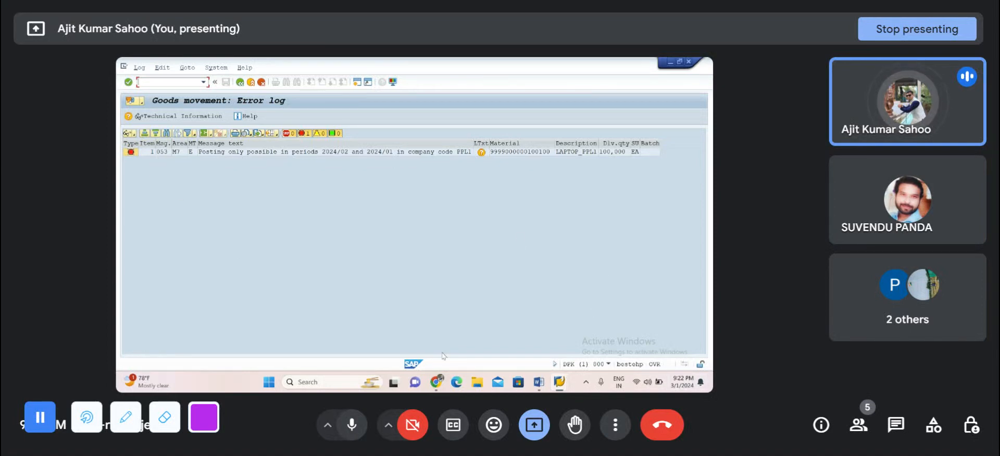
click(239, 82)
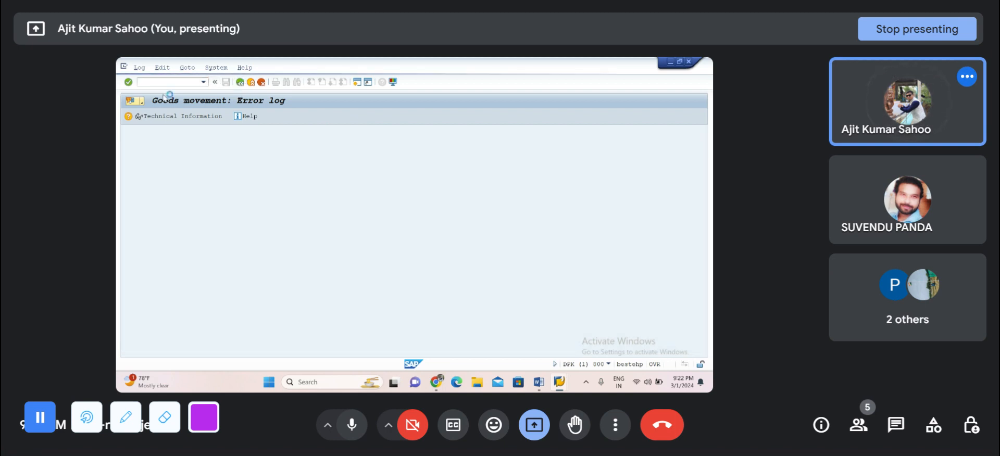
Step: Run MMPV in a new session to check and close the period for company code PPL1, period 03, fiscal year 2024
click(150, 84)
text(/OMMPV)
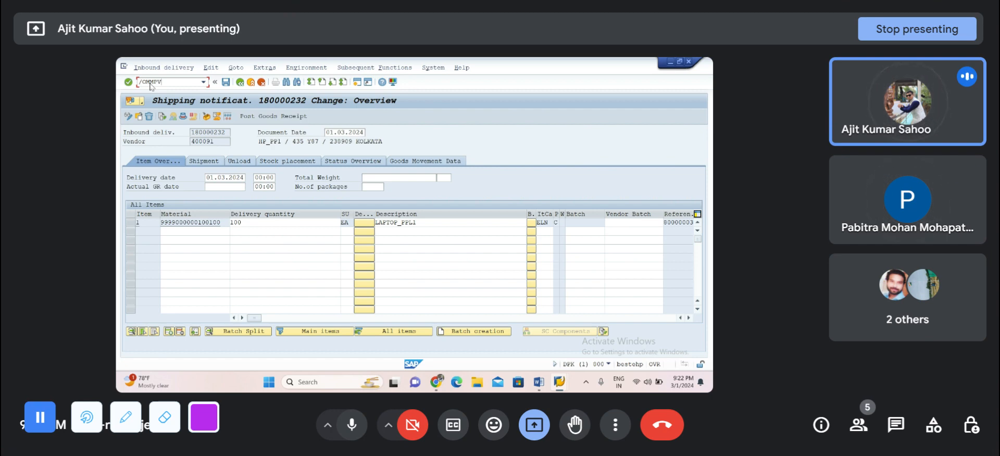
key(Return)
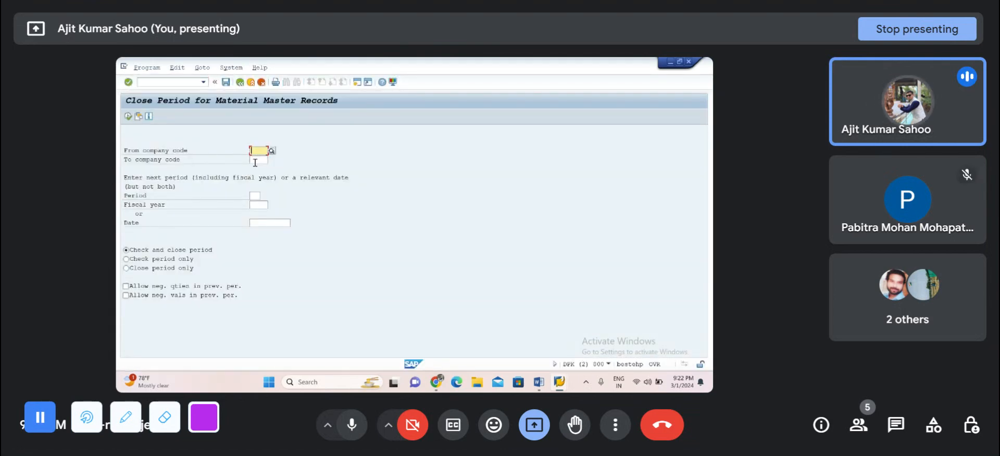
text(PPI)
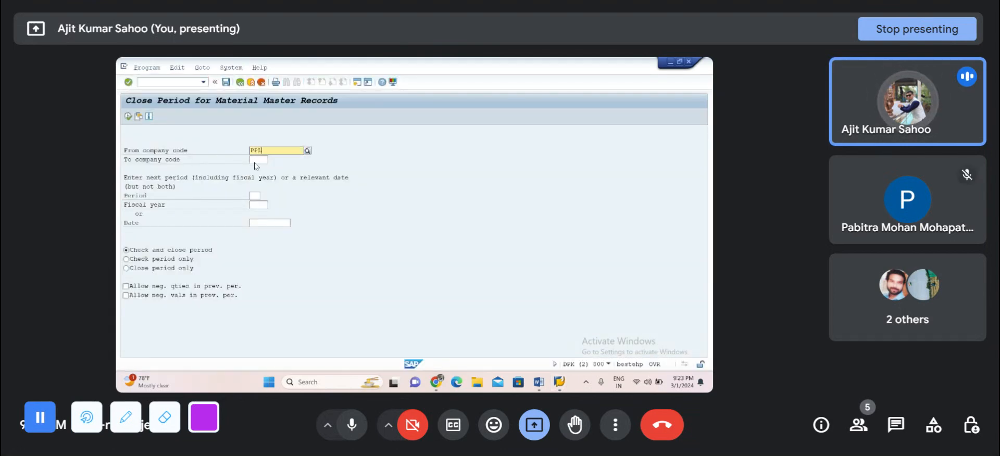
click(279, 169)
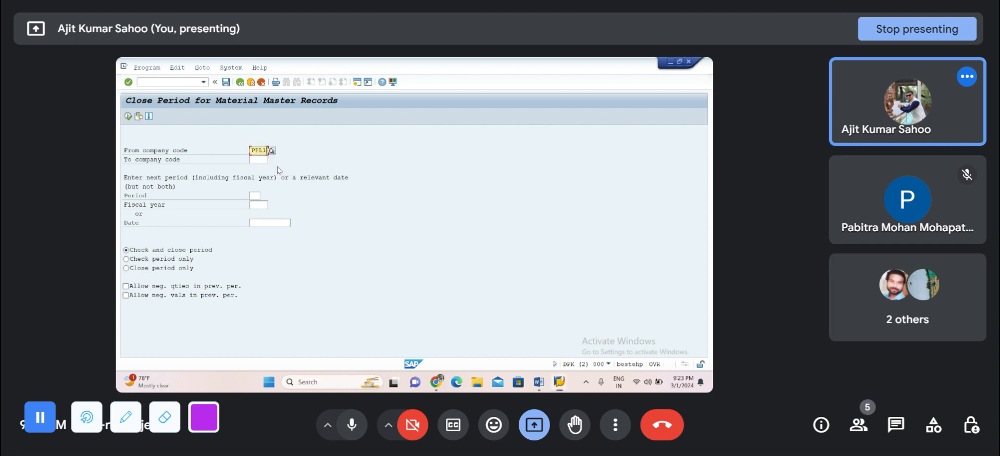
click(255, 196)
click(257, 207)
text(2024)
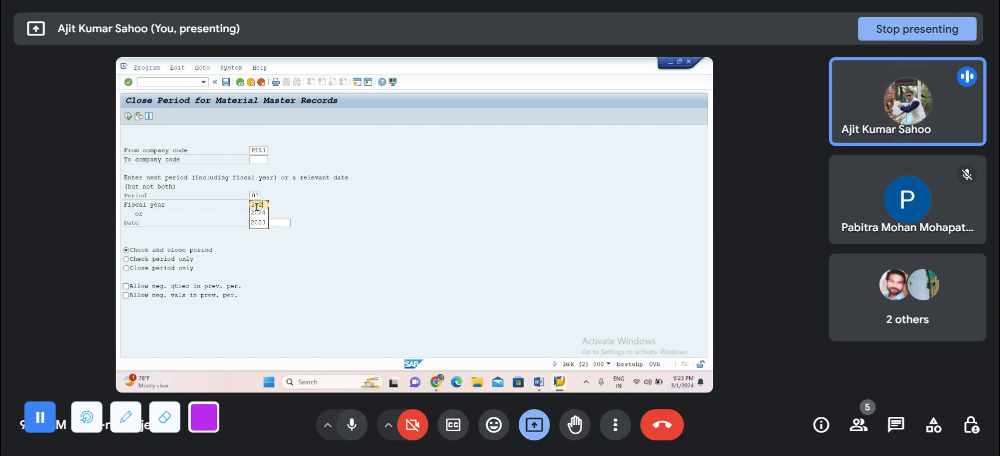
click(128, 117)
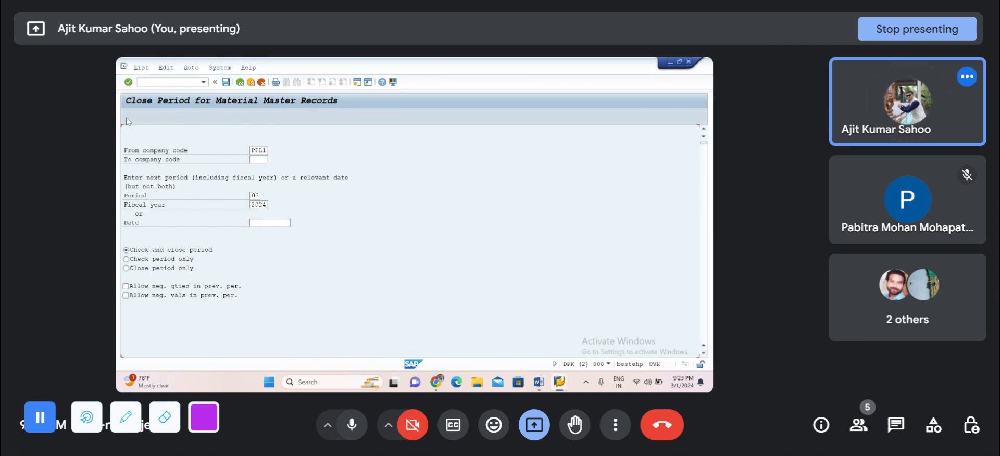
Step: Run transaction MMRV for company code PPL1 and check its current and previous posting periods
click(161, 82)
text(/NMMRV)
key(Return)
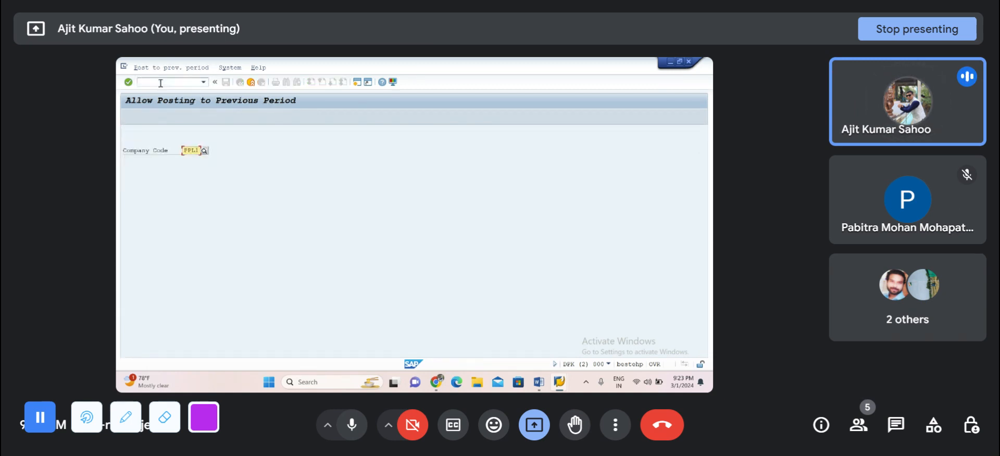
key(Return)
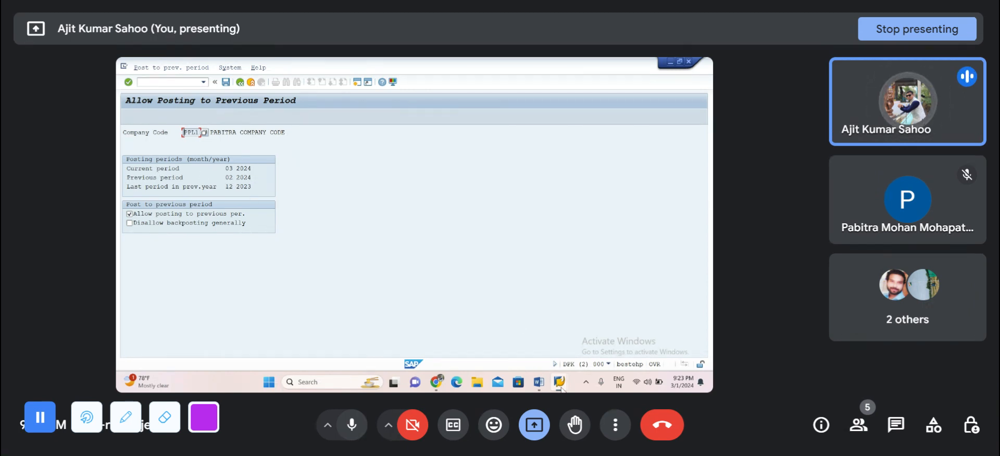
Step: Return to the inbound delivery's change session and post its goods receipt
mouse_move(561, 388)
mouse_move(555, 351)
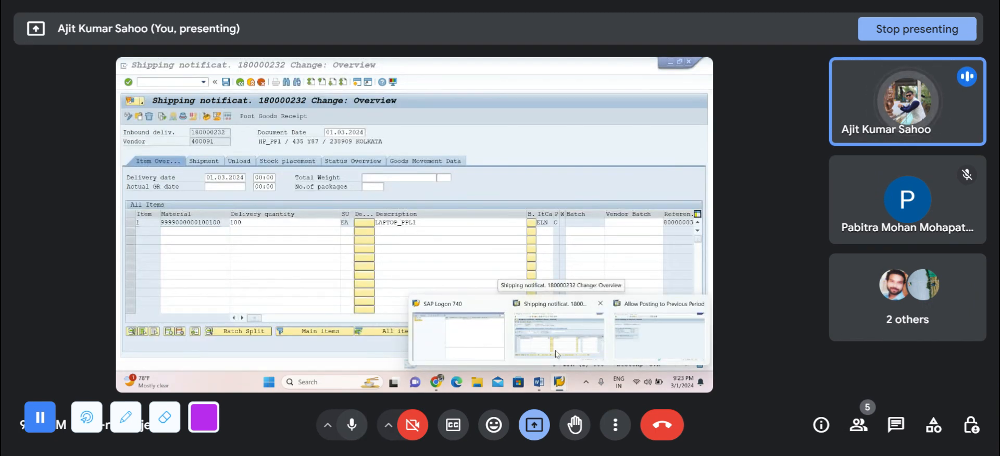
click(555, 351)
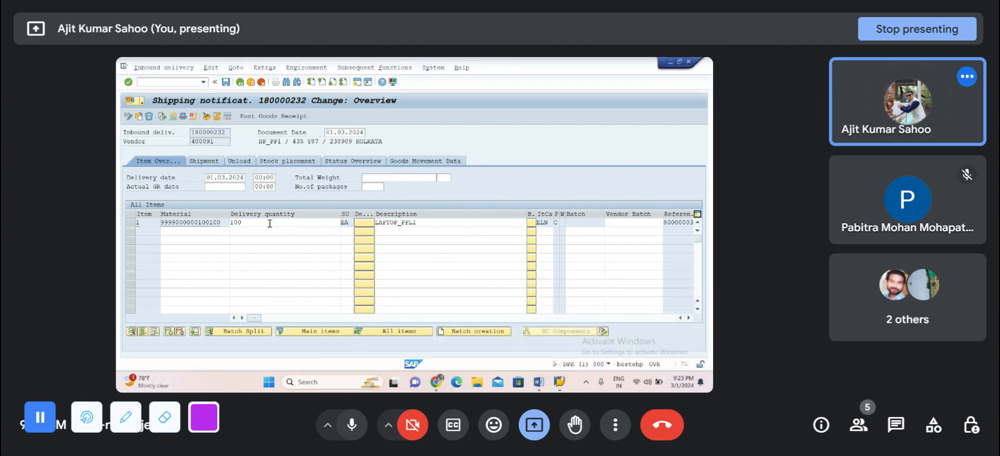
click(254, 117)
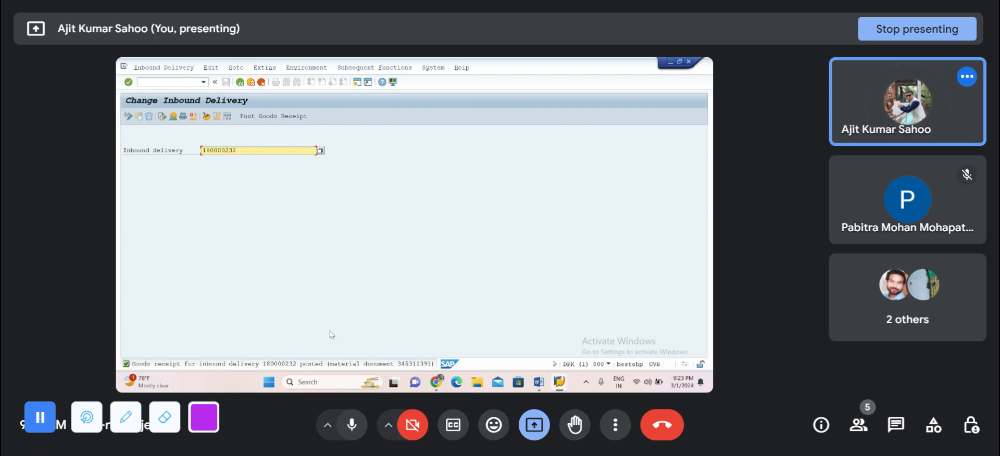
Step: Switch to the Word notes and review the listed advance shipping notification steps, then minimize the document
mouse_move(559, 384)
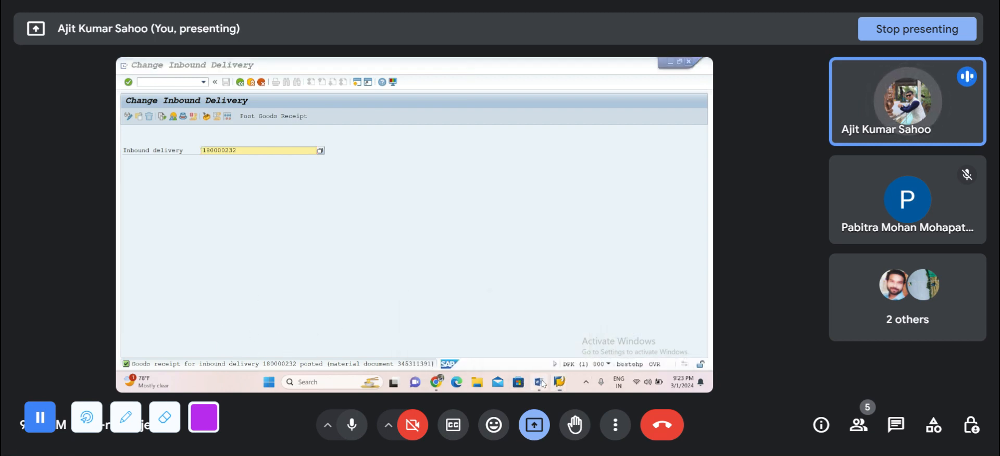
click(539, 383)
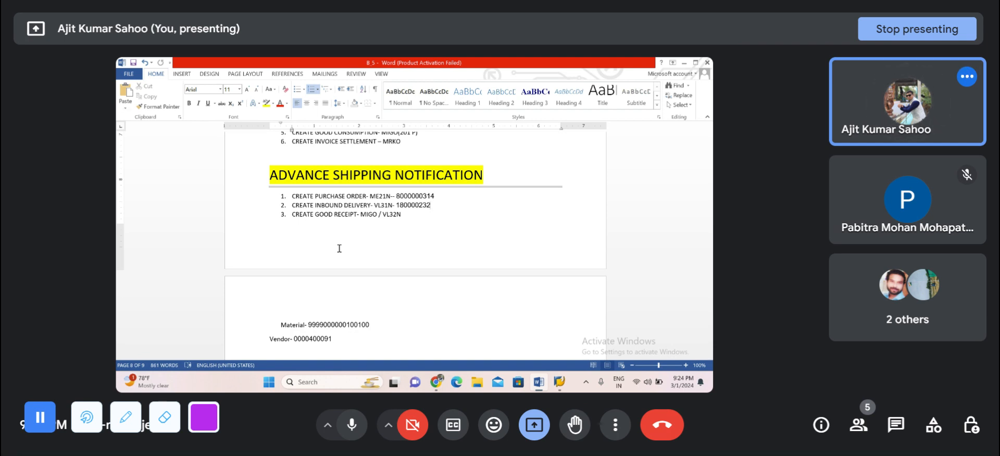
scroll(339, 248, down, 2)
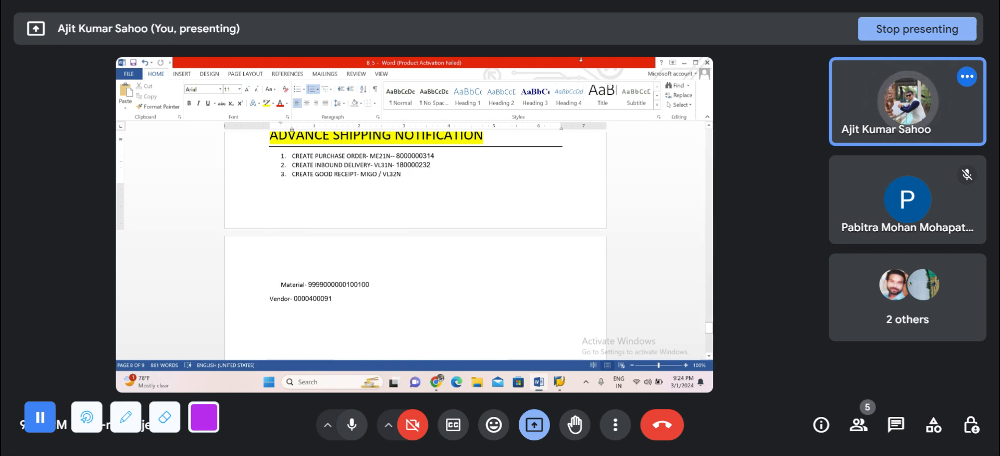
click(684, 62)
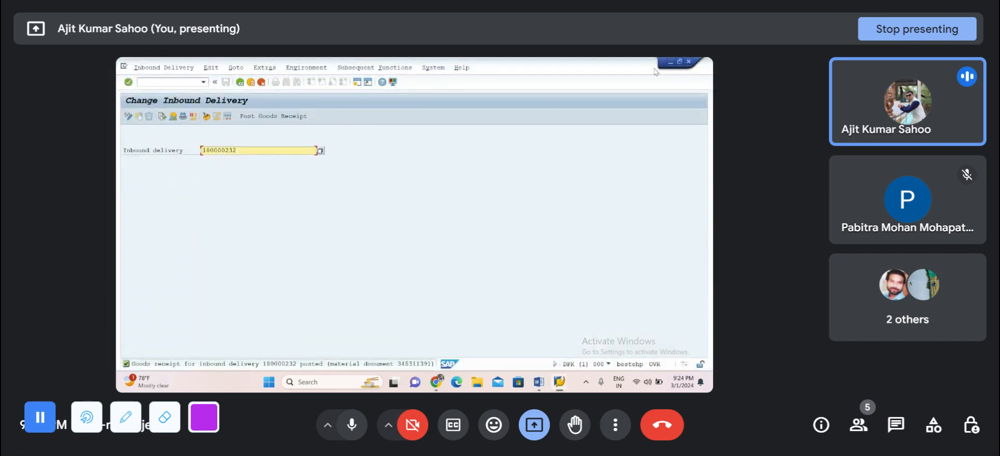
Step: Switch to the GPIT_MM_Classes spreadsheet in Chrome and fill the Advance Shipping Notification row with dark green
click(671, 61)
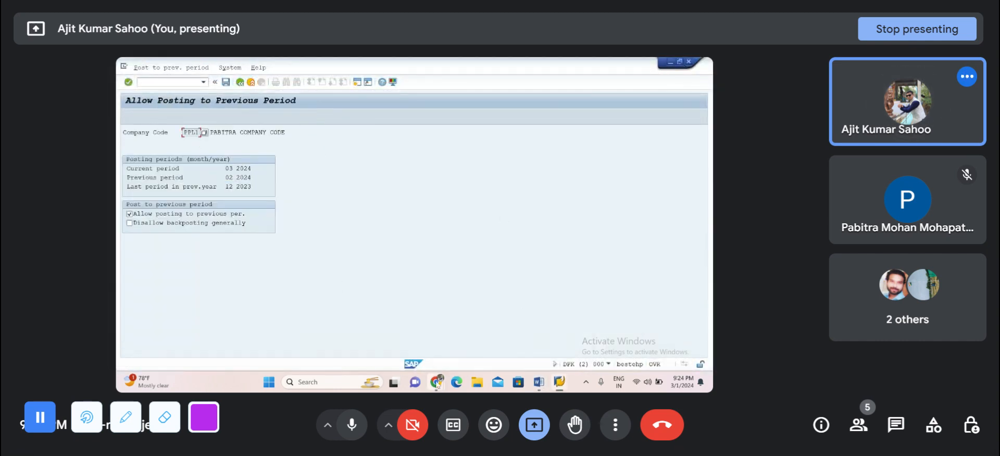
mouse_move(437, 384)
click(385, 335)
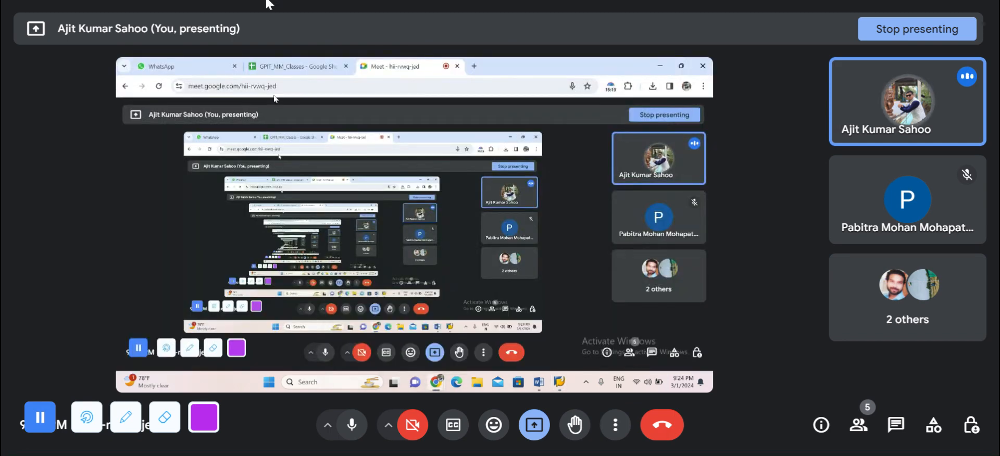
click(272, 63)
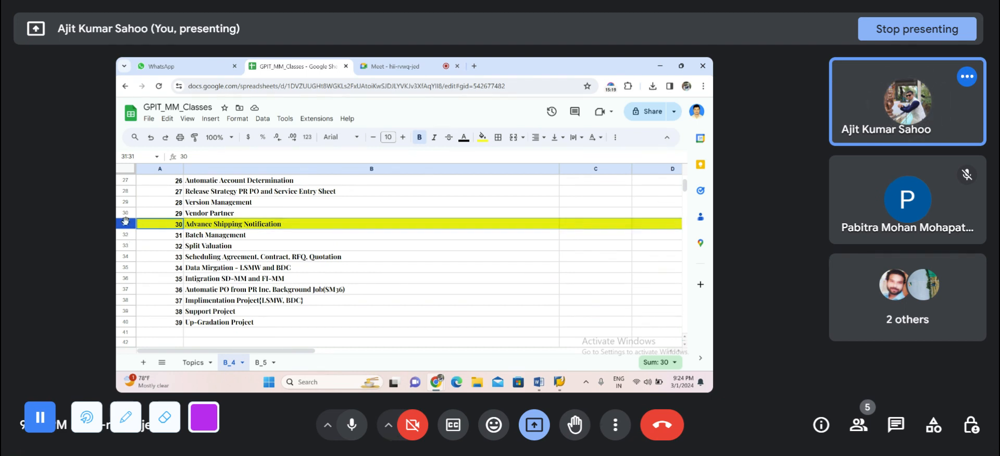
click(483, 137)
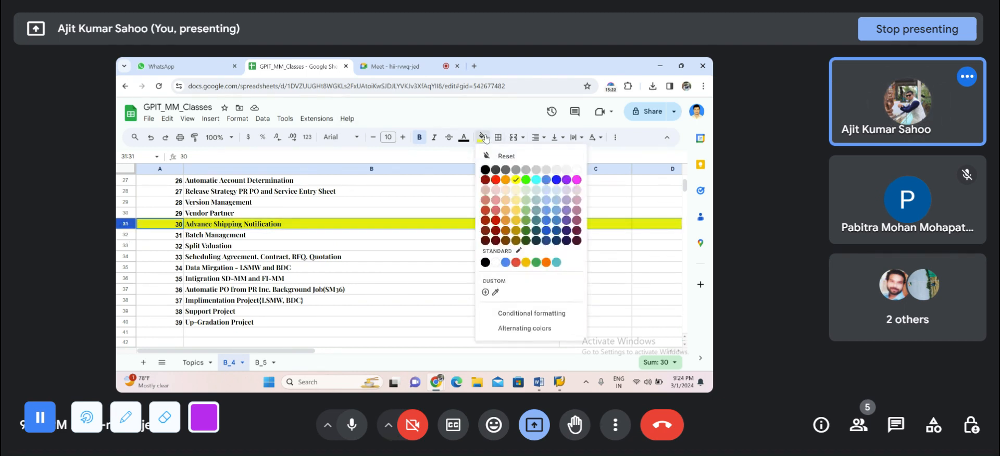
click(527, 230)
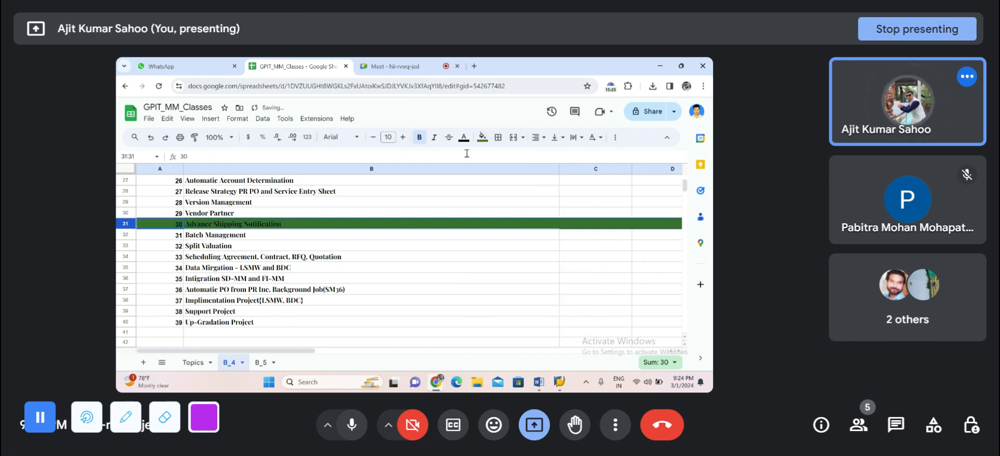
click(483, 138)
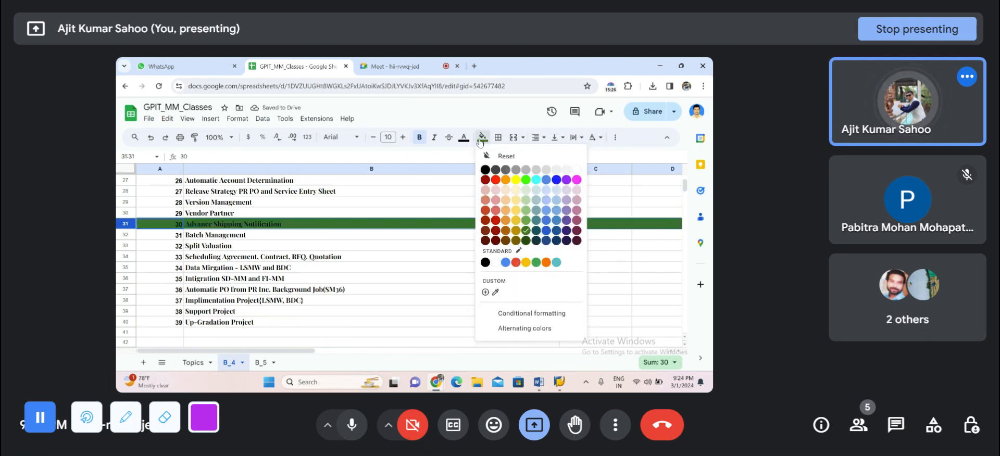
click(382, 257)
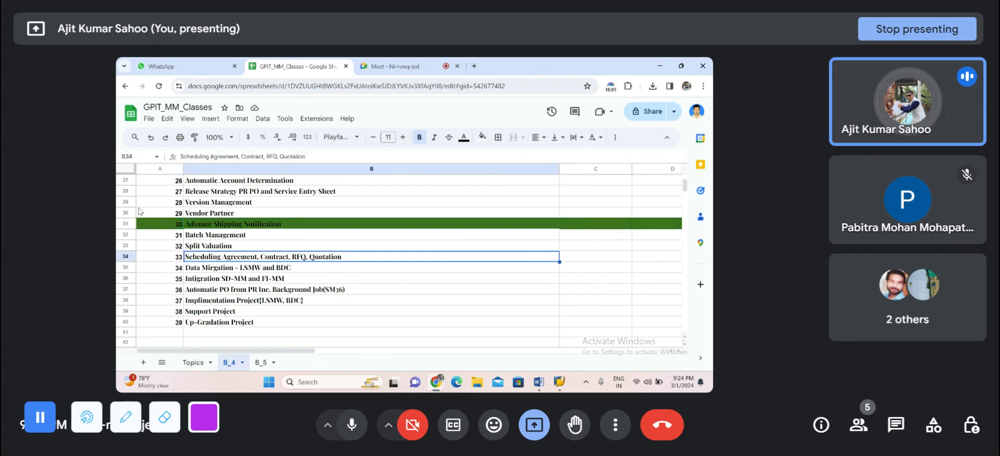
Step: Fill the Version Management row with yellow and return to the SAP session
click(125, 202)
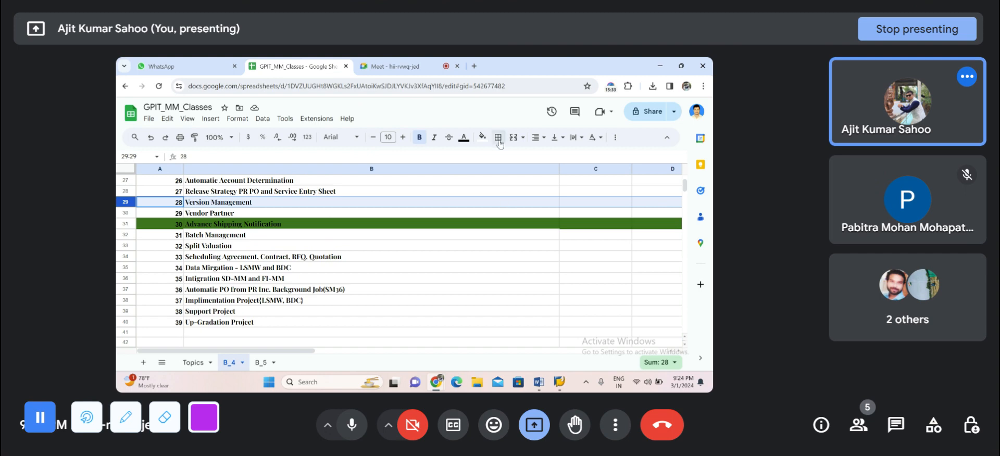
click(482, 136)
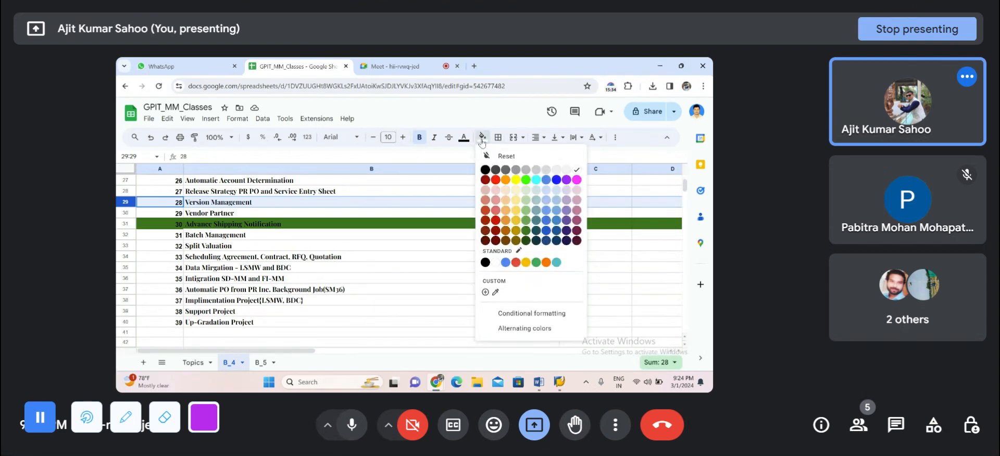
click(516, 180)
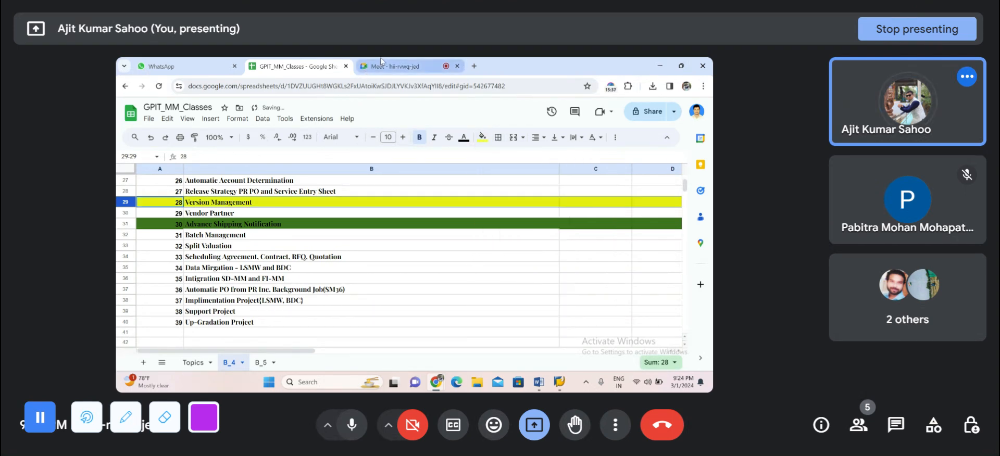
click(395, 66)
click(657, 67)
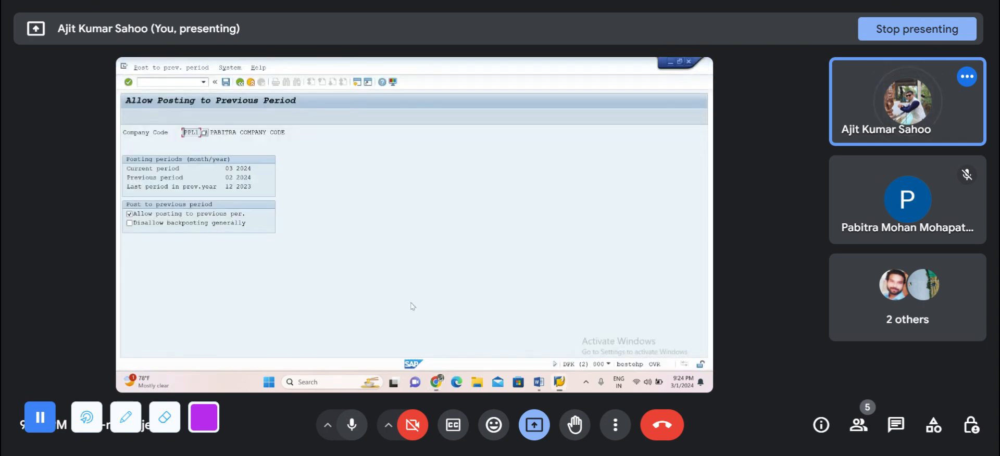
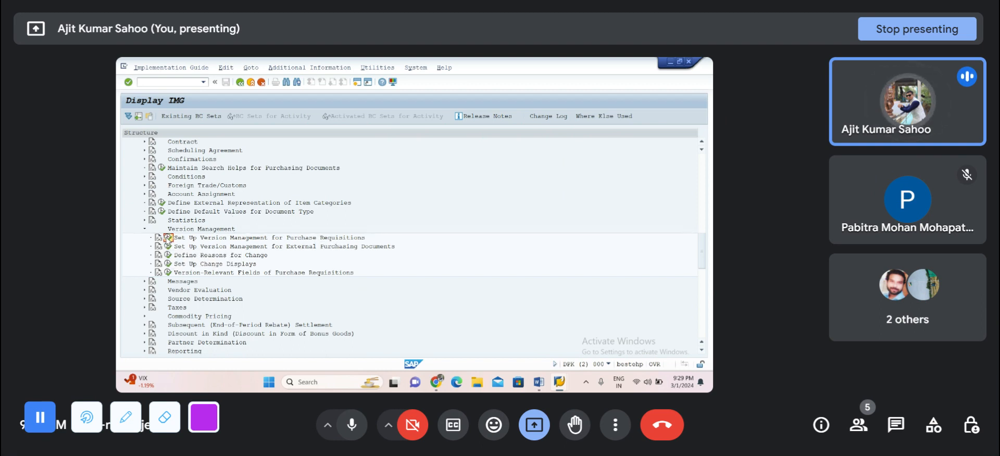
Step: Open the Set Up Version Management for Purchase Requisitions activity in the IMG
click(167, 238)
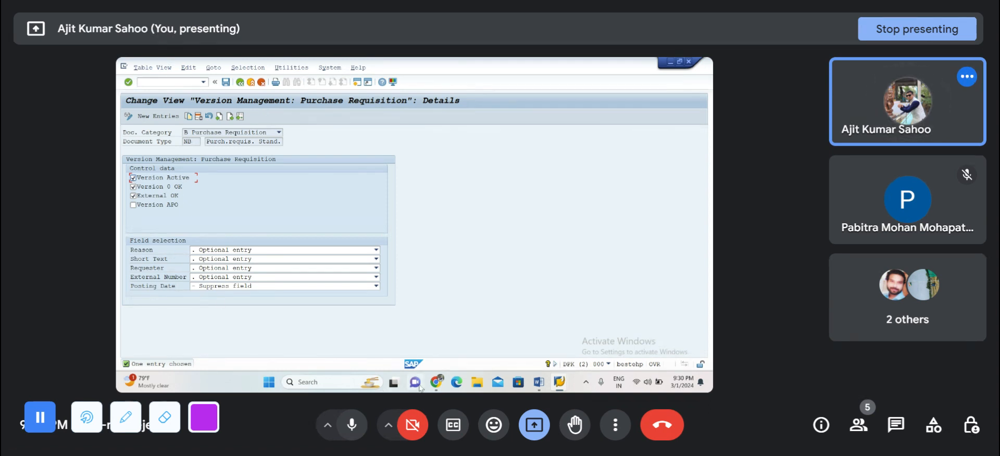
Step: Switch to the Google Meet call, mute and unmute the microphone, and return to the SAP session
mouse_move(436, 383)
click(395, 336)
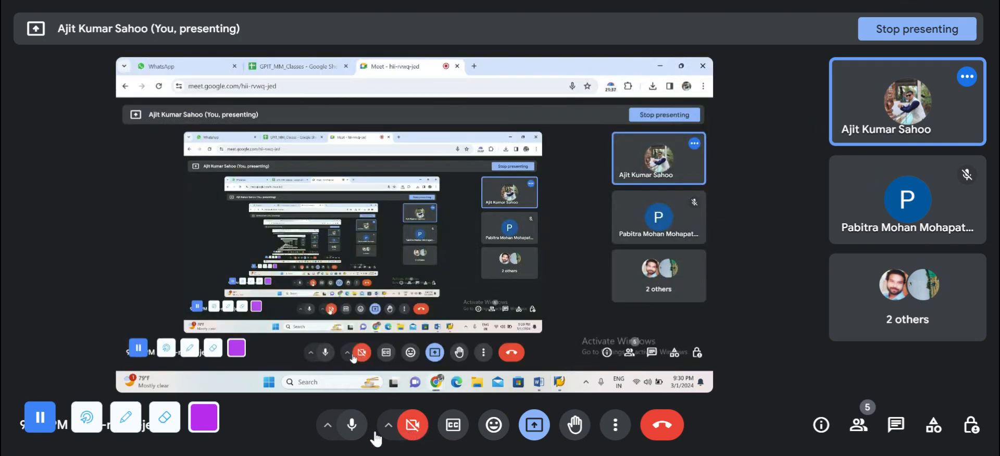
click(351, 425)
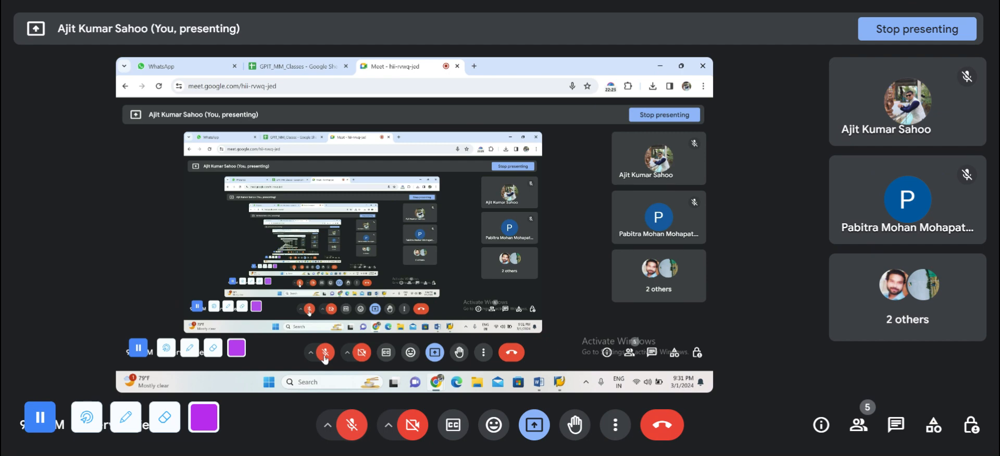
click(352, 426)
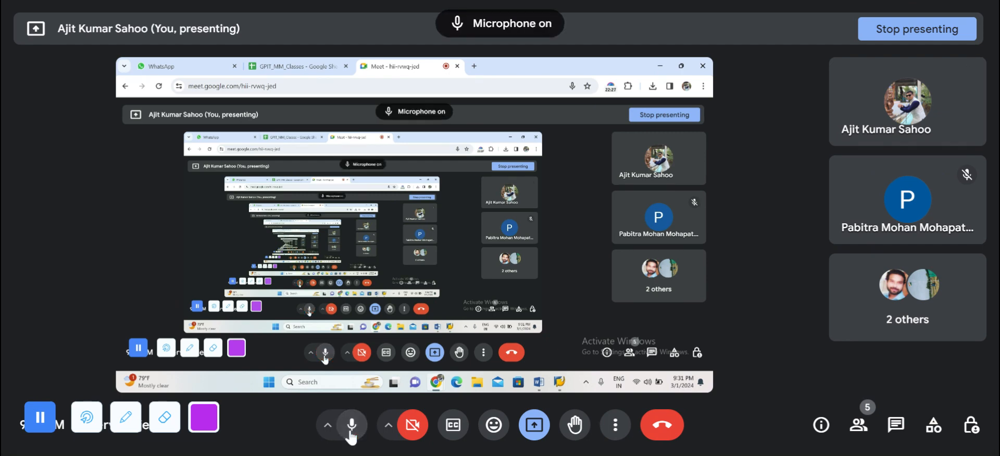
click(660, 66)
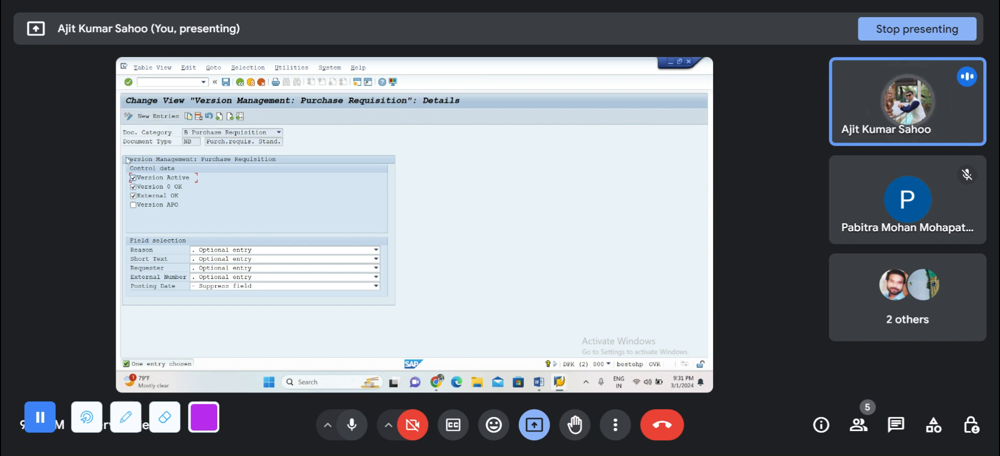
Step: Try to save a new version management entry for document type NB with Version Active, and discard it
click(146, 117)
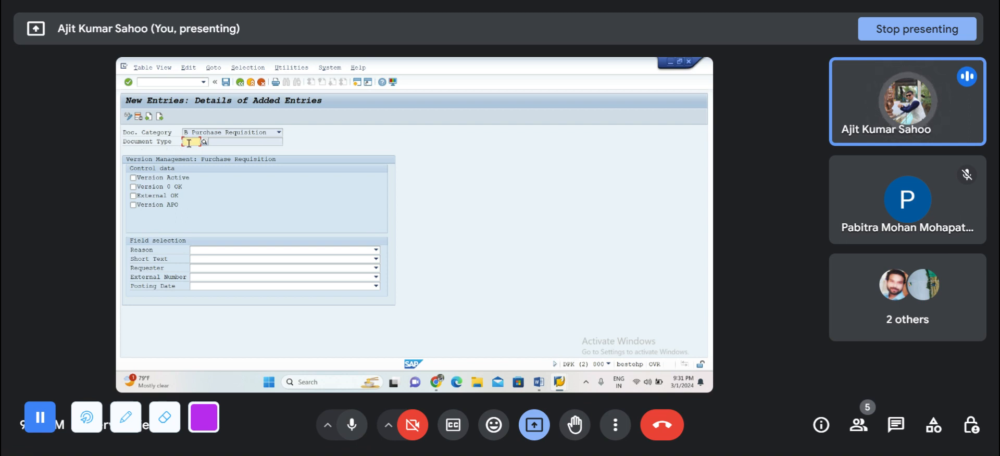
click(189, 143)
text(NB)
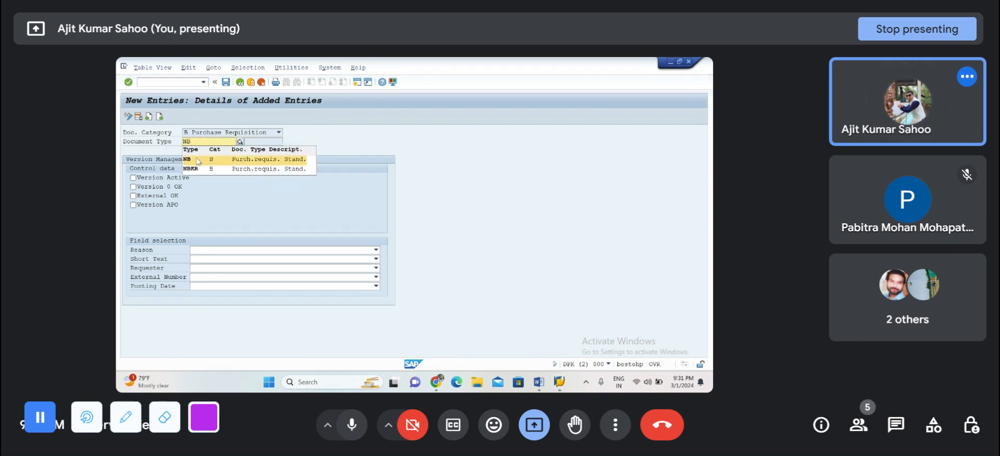
click(197, 159)
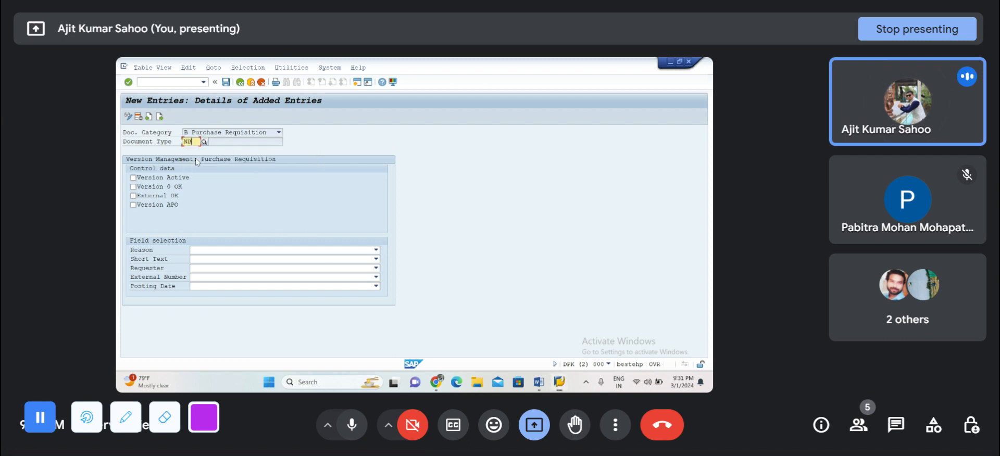
click(133, 178)
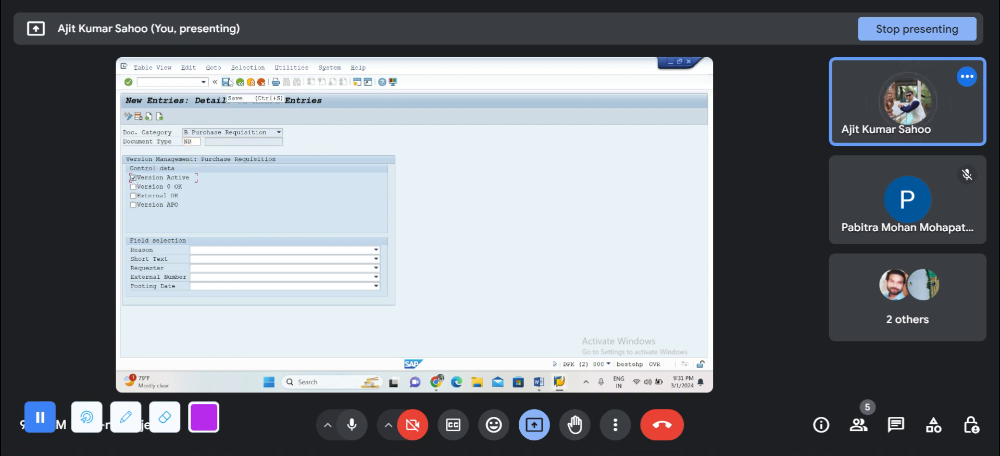
click(226, 82)
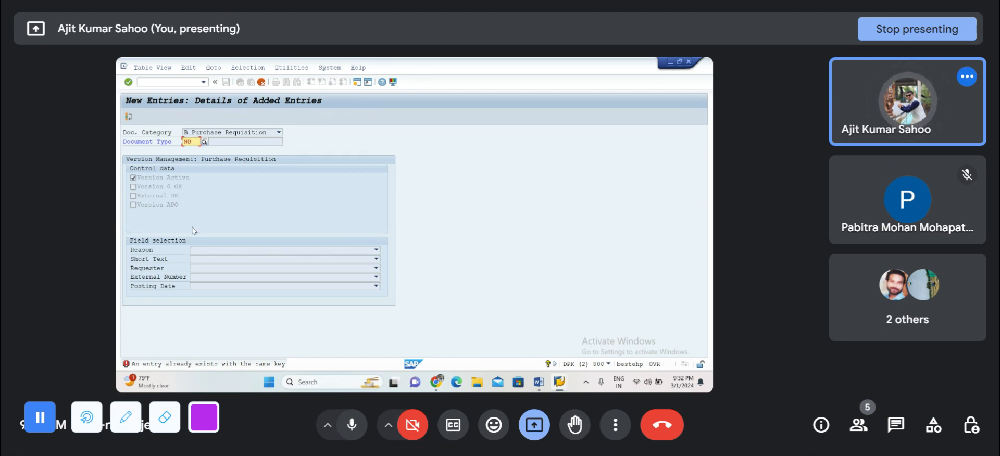
click(261, 82)
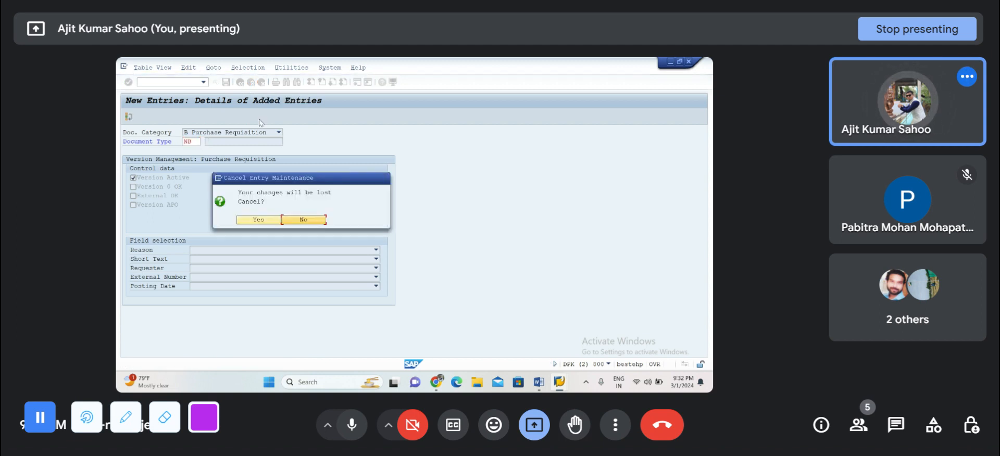
click(263, 218)
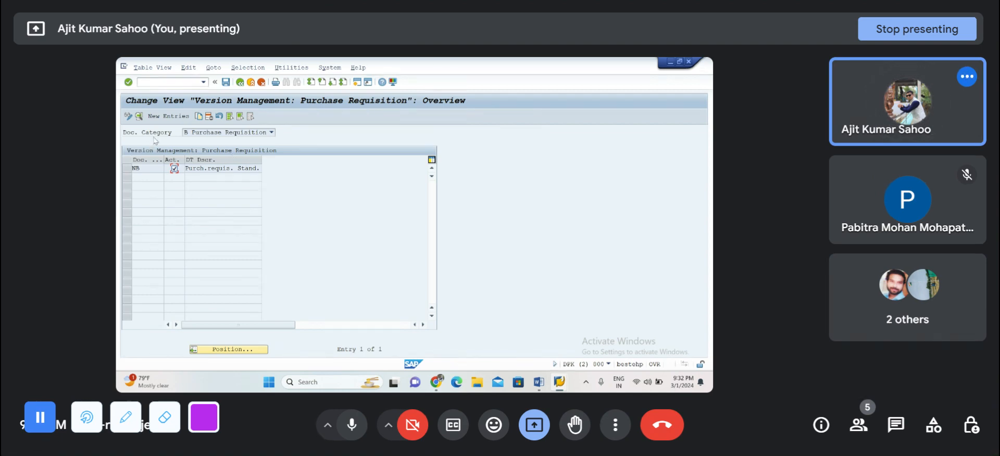
Step: Add a version management entry for requisition document type FO with Version Active and save it to the proposed customizing request
click(226, 85)
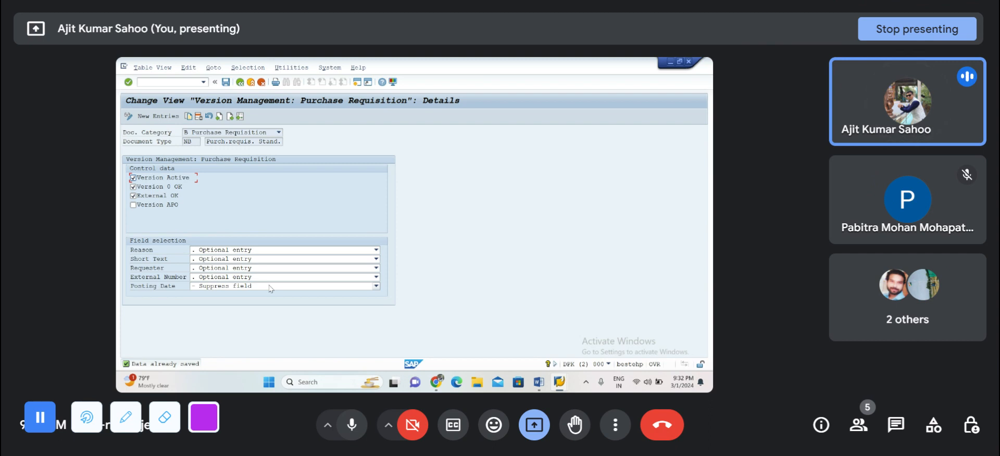
click(151, 117)
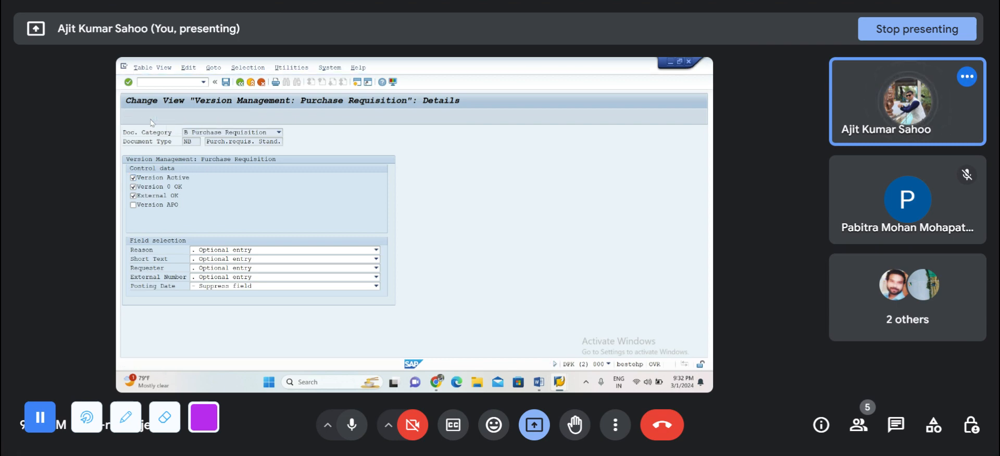
text(FO)
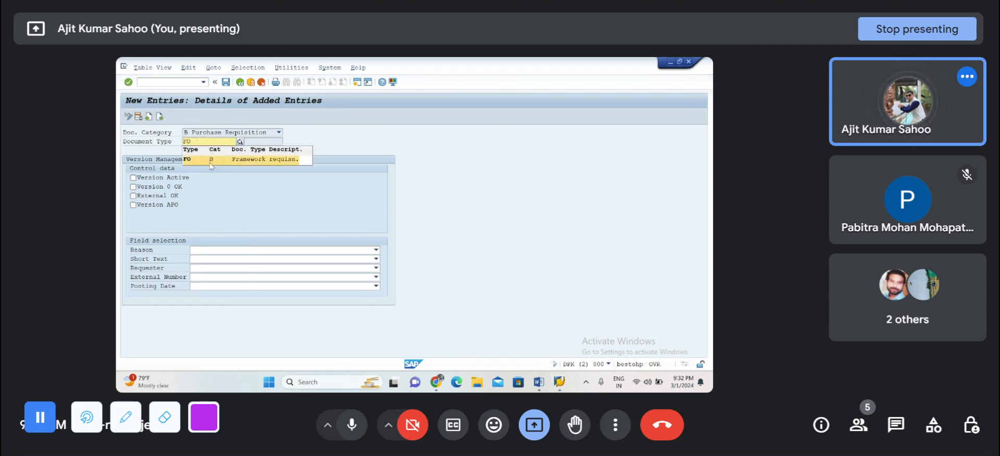
click(211, 164)
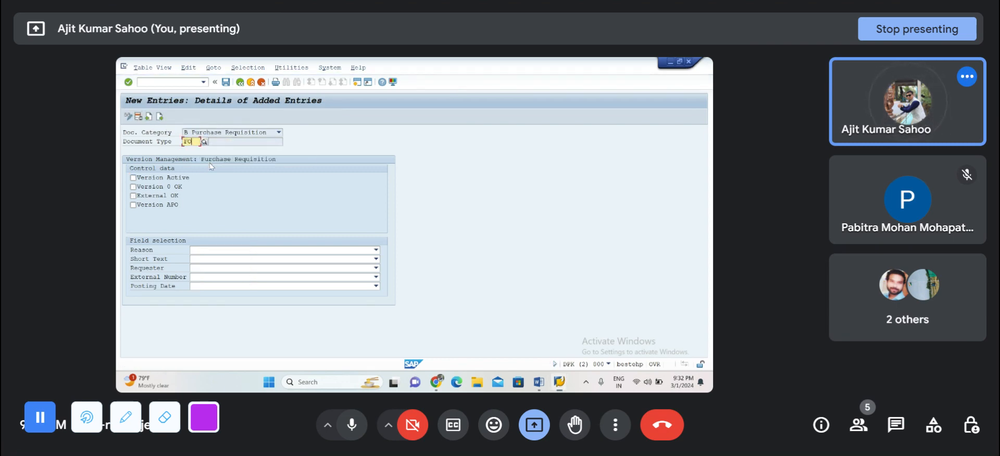
click(133, 177)
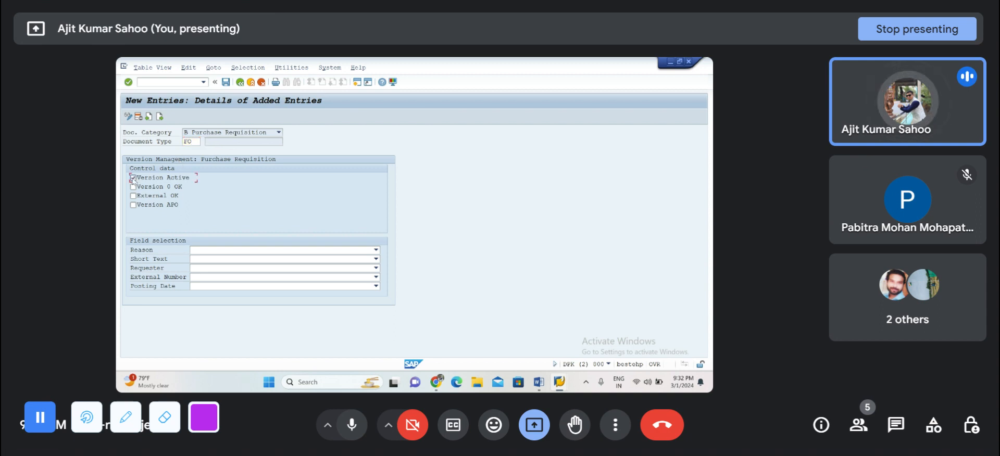
key(Return)
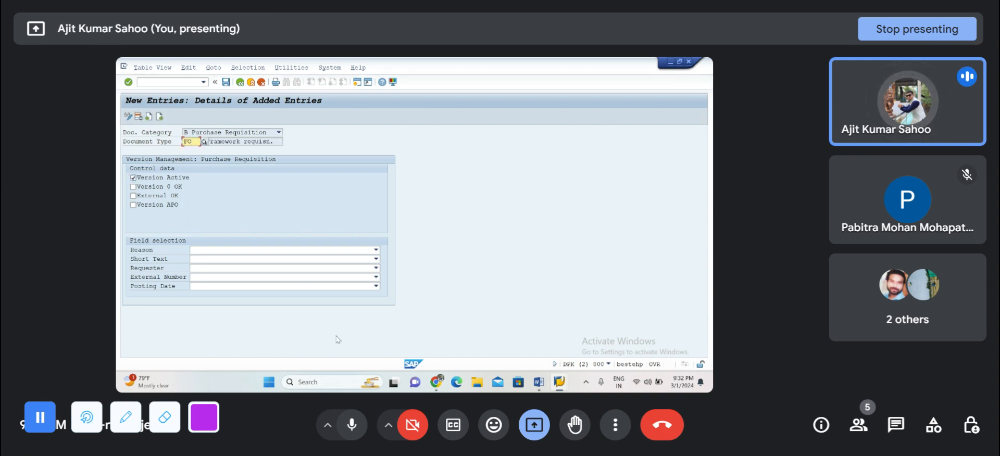
click(226, 82)
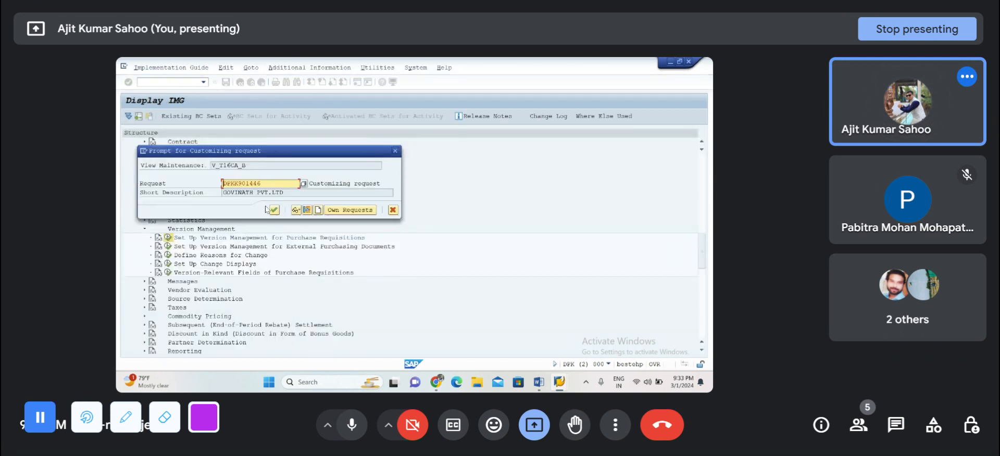
click(275, 210)
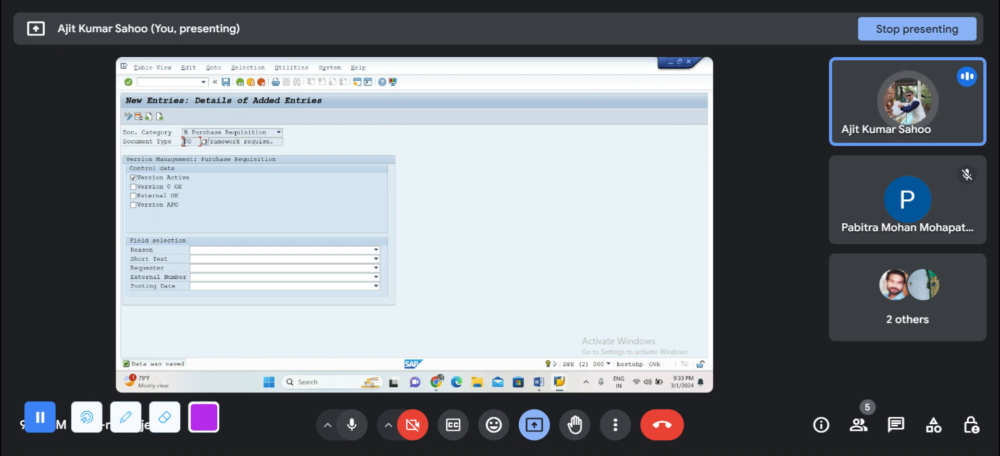
Step: Return to the version management overview, clear the active indicator of the FO entry, and save
click(239, 82)
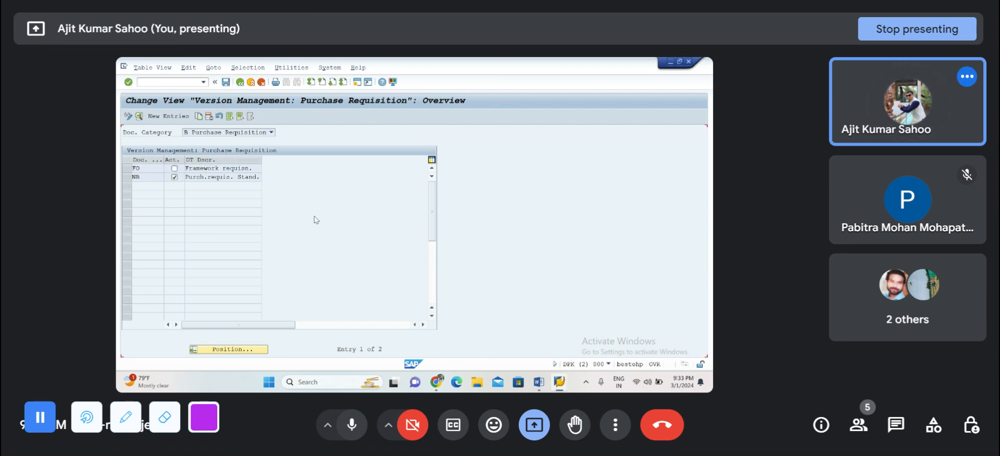
key(ctrl+s)
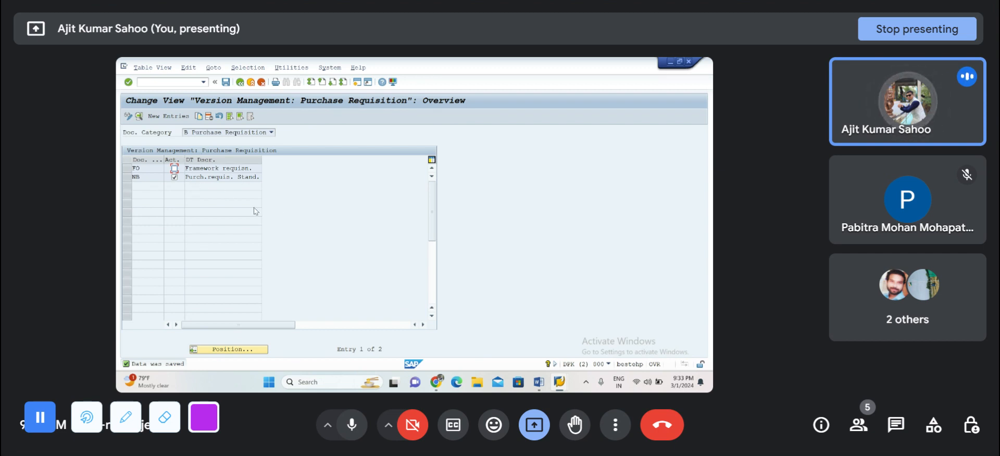
Step: Copy the Material line in the Word notes to below the version management configuration path, and minimize the document
click(538, 383)
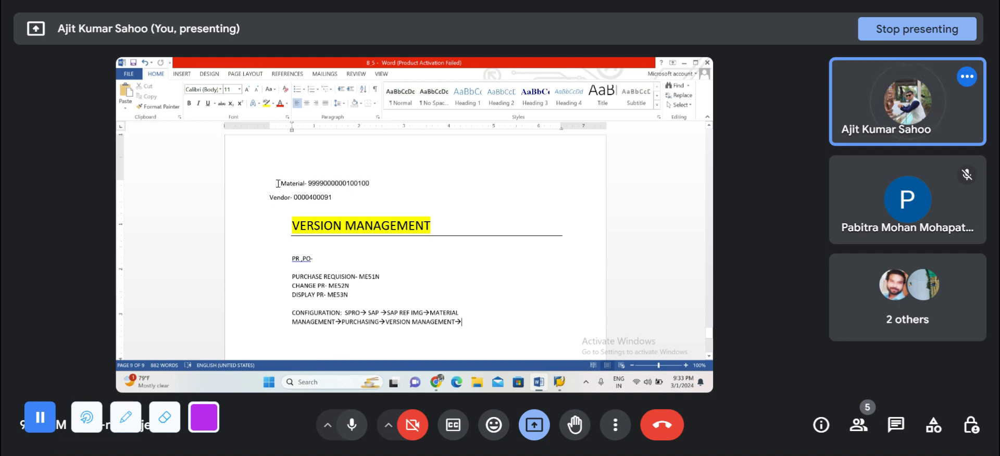
drag(295, 183, 374, 182)
key(ctrl+c)
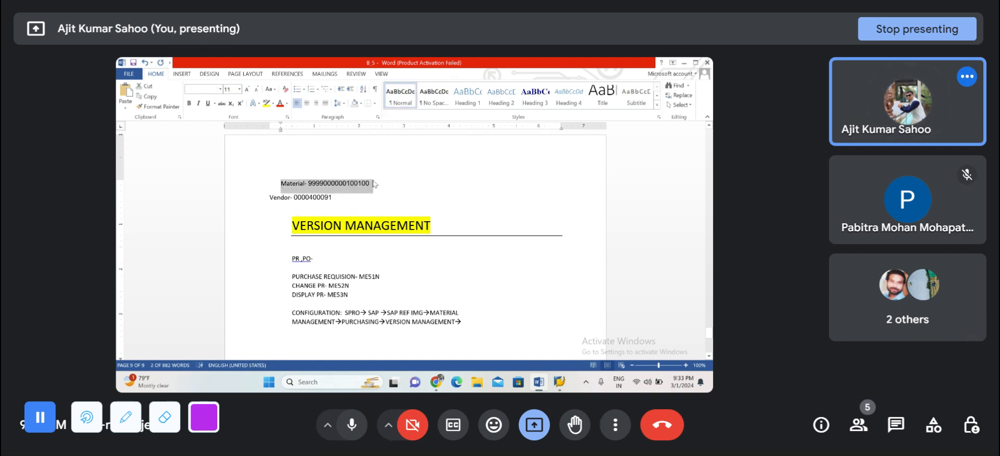
scroll(374, 184, down, 3)
click(302, 239)
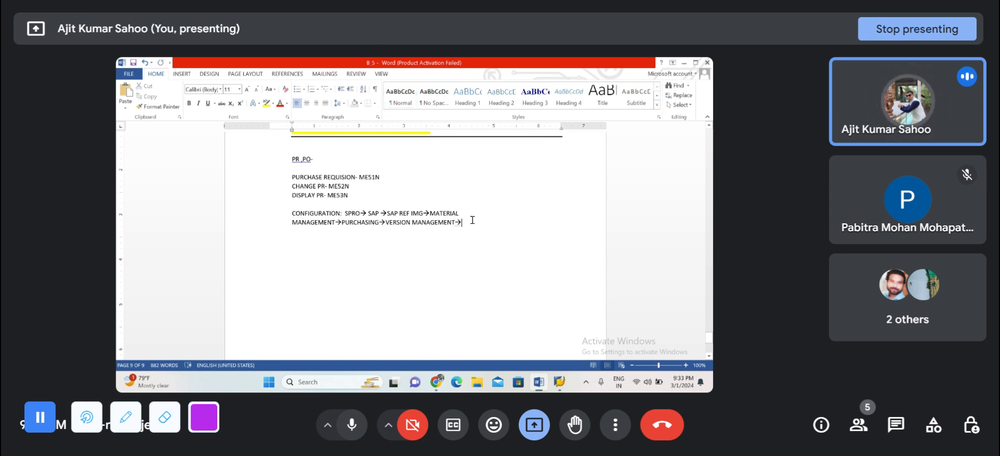
key(Return)
key(ctrl+v)
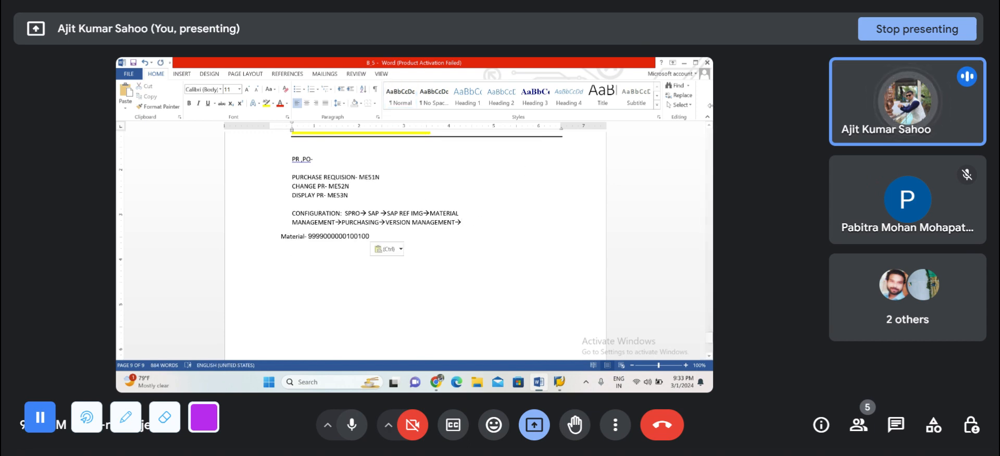
click(684, 63)
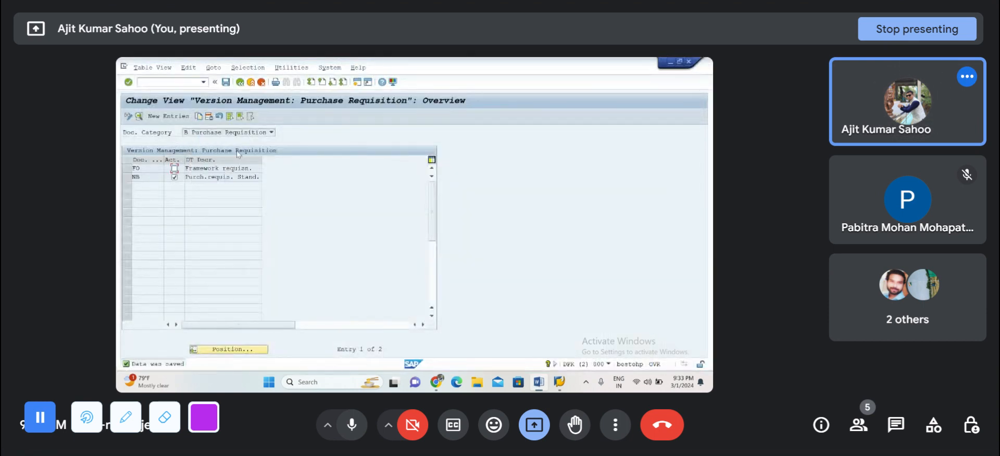
Step: Open transaction ME51N and try to enter the copied material line as the first requisition item
click(176, 86)
text(/NME5)
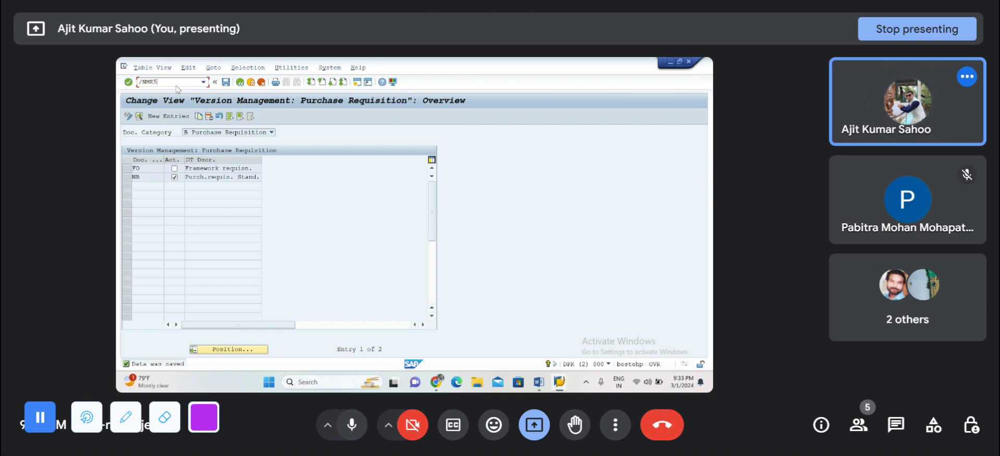
text(1N)
key(Return)
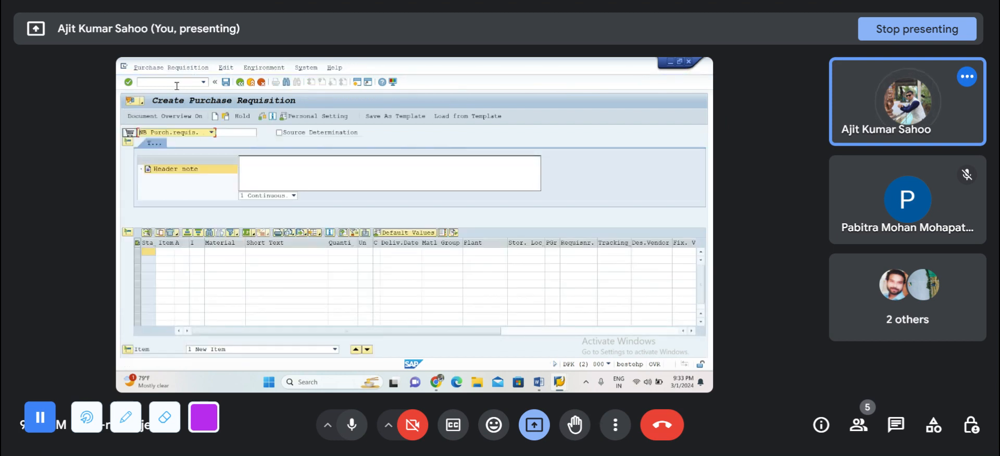
click(212, 253)
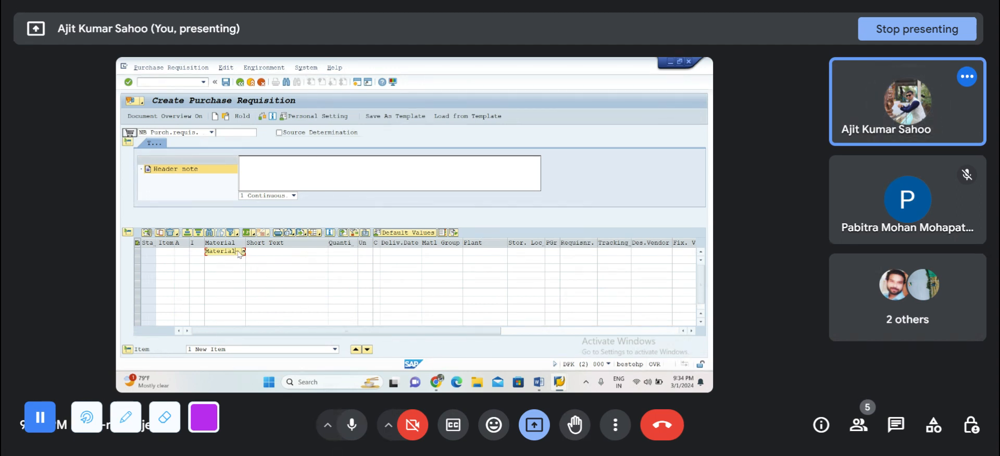
key(Return)
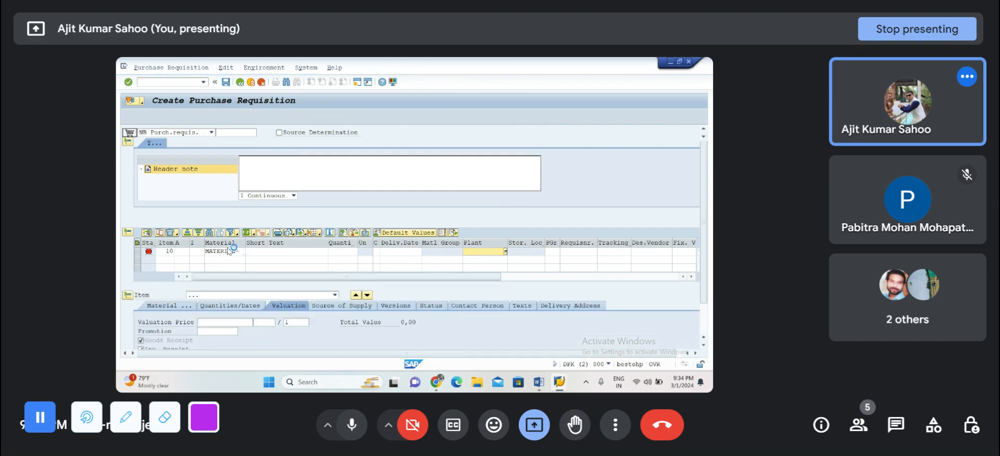
Step: Restart transaction ME51N with /NME51N to get an empty purchase requisition
click(159, 83)
text(/NME51N)
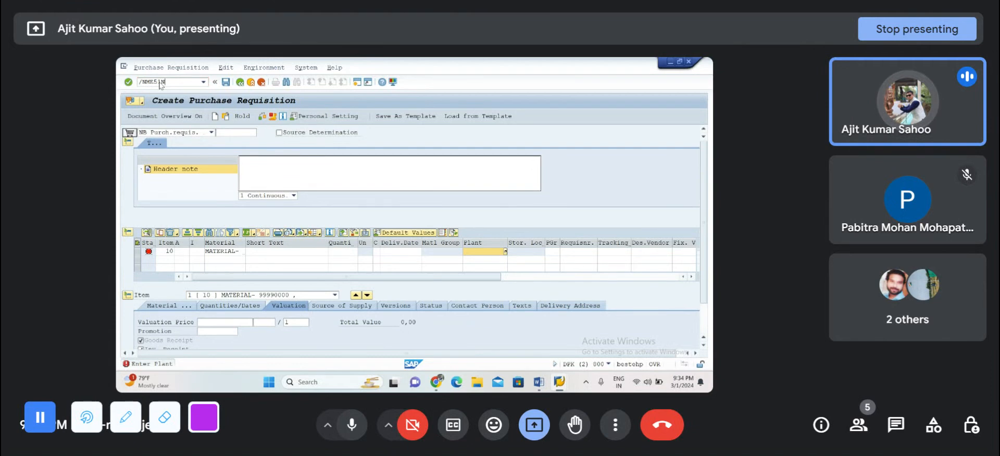
key(Return)
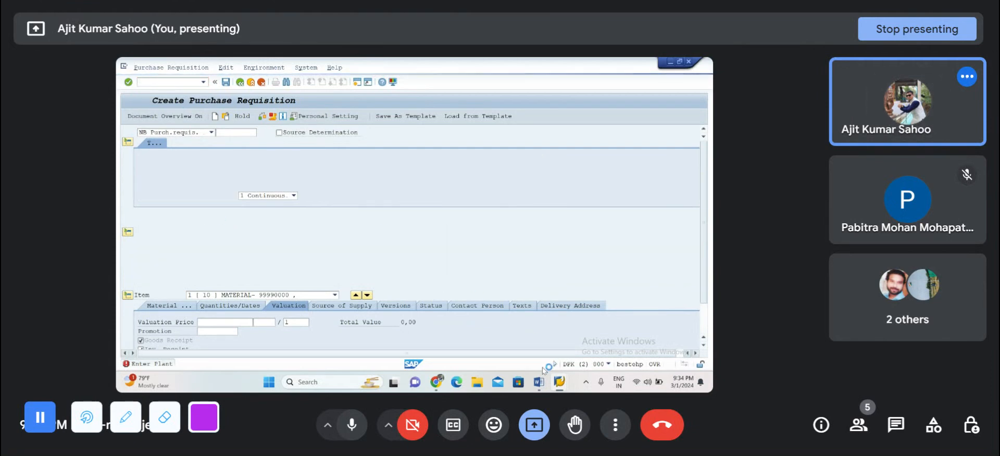
mouse_move(534, 387)
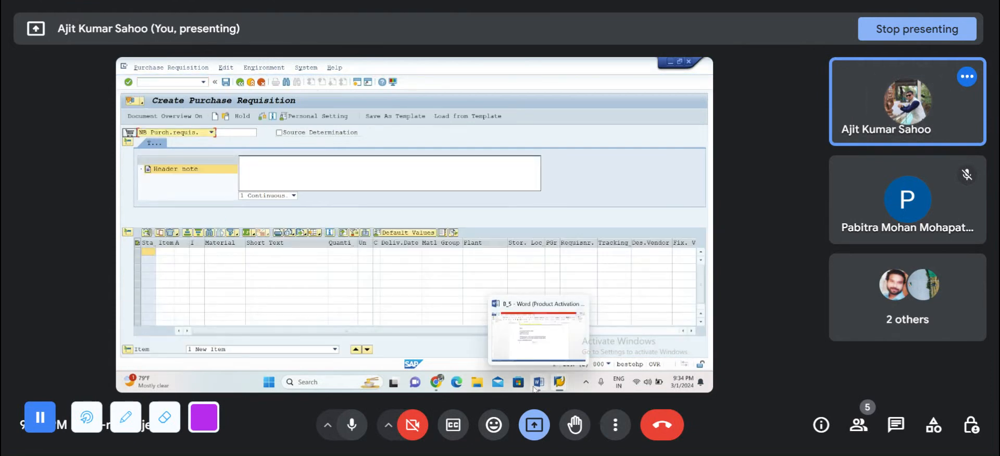
click(533, 387)
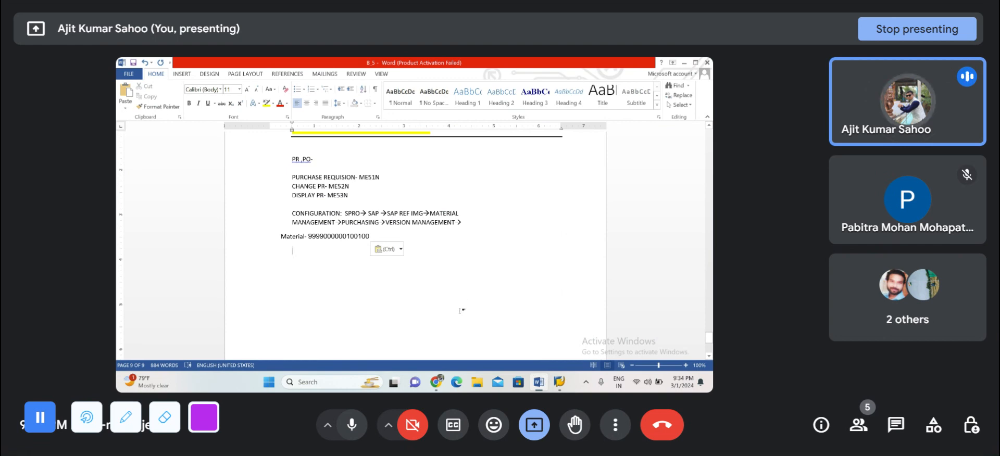
double_click(334, 237)
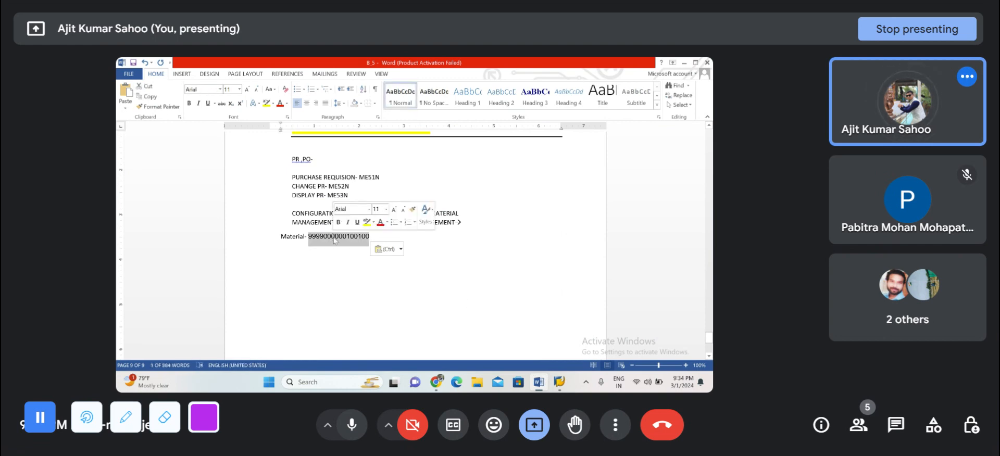
click(683, 63)
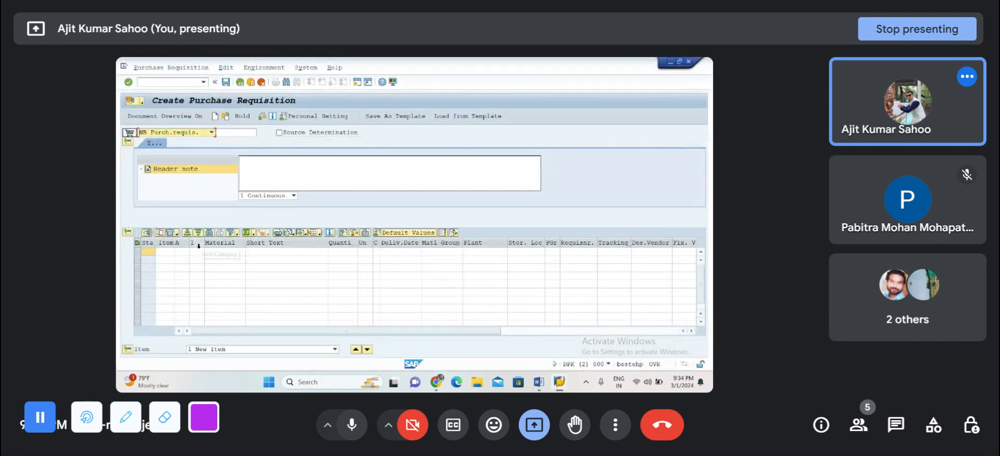
click(219, 253)
text(9999000000)
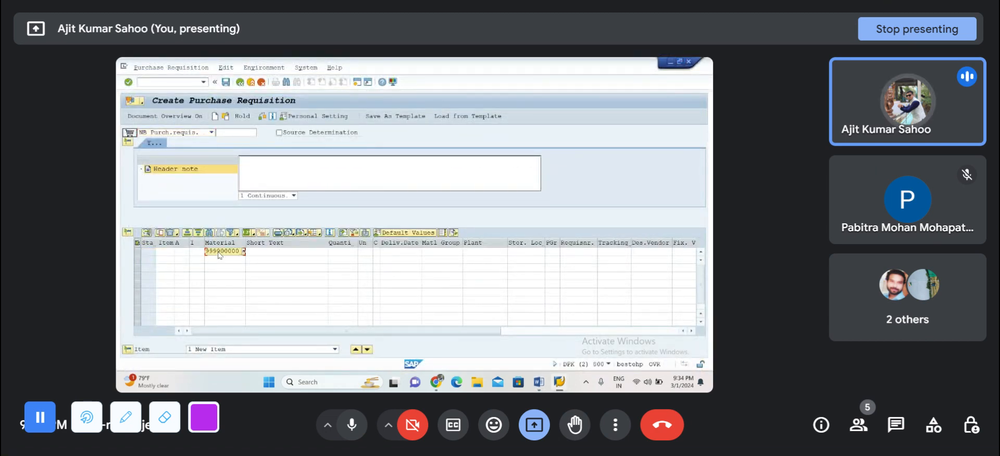
Step: Enter a quantity of 100 and the delivery date 28.03.2024 for the first requisition item
click(350, 253)
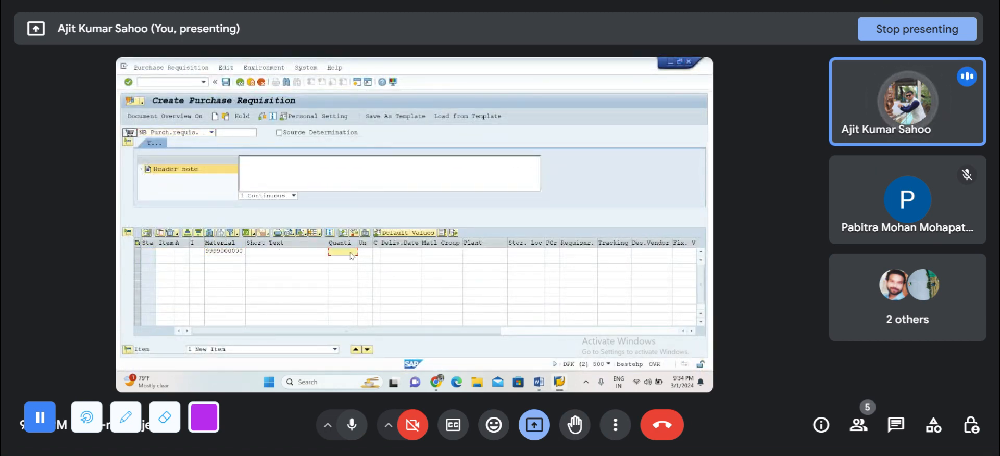
text(100)
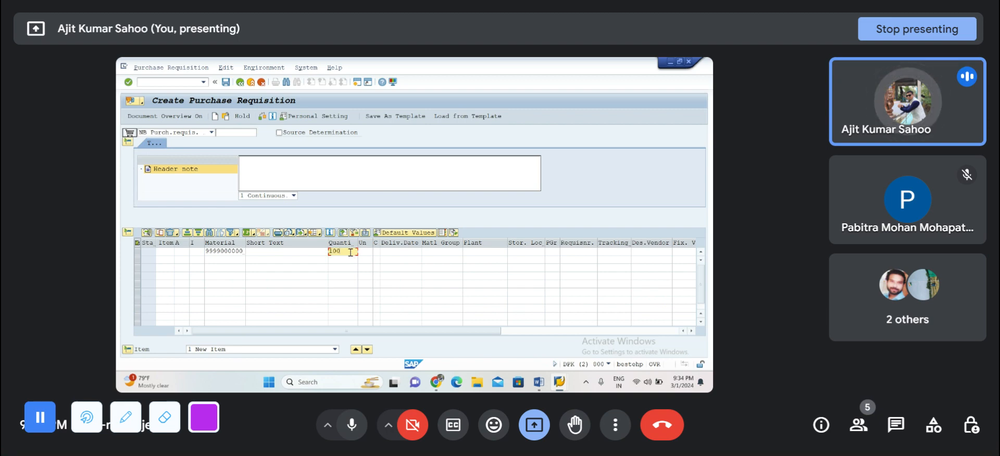
click(400, 252)
key(Return)
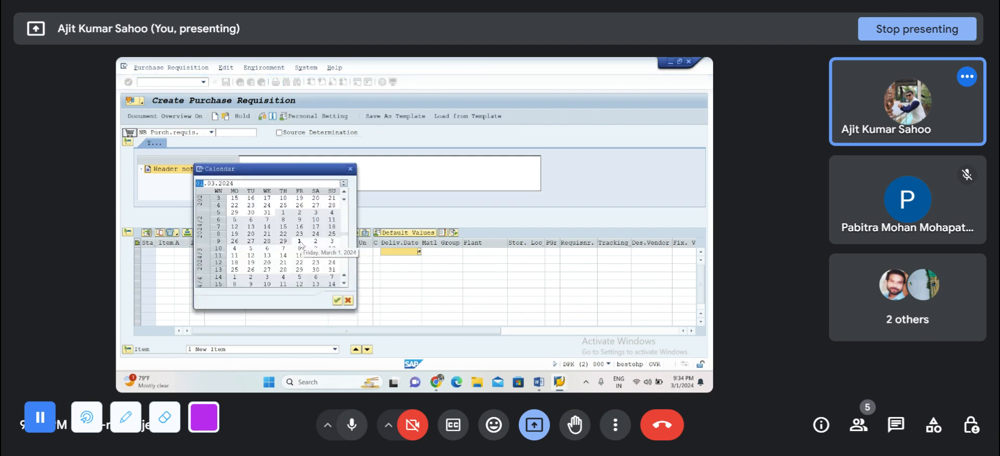
click(283, 269)
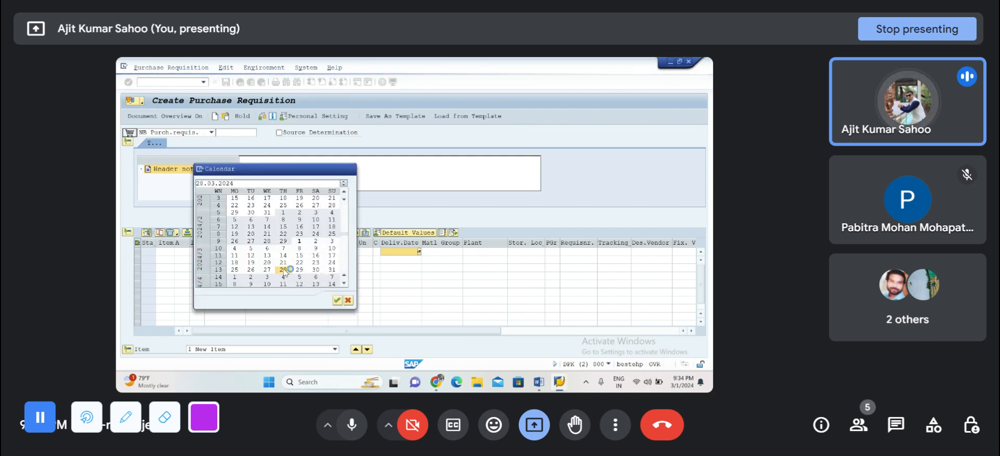
double_click(283, 272)
Step: Assign plant PP1 and the raw material storage location to the item, and validate the entries
click(478, 252)
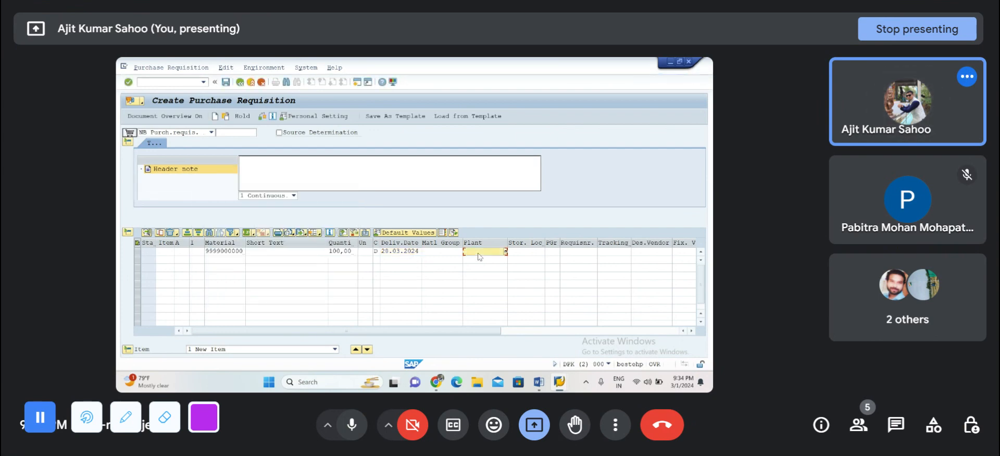
text(PP1)
key(Tab)
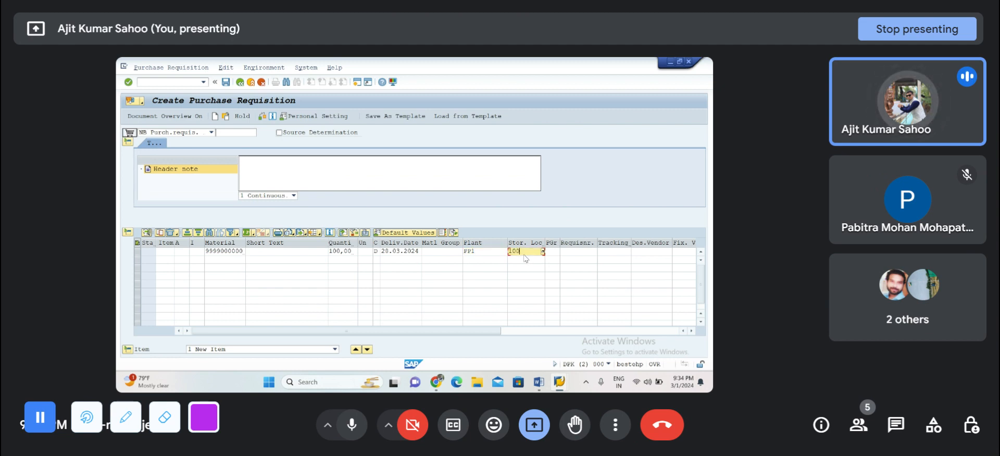
key(Return)
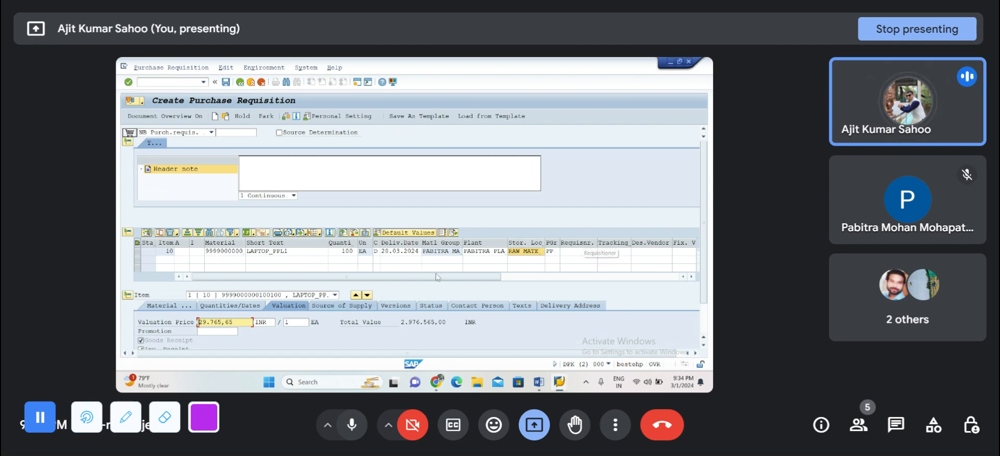
Step: Check the purchase requisition for errors and save it
click(287, 117)
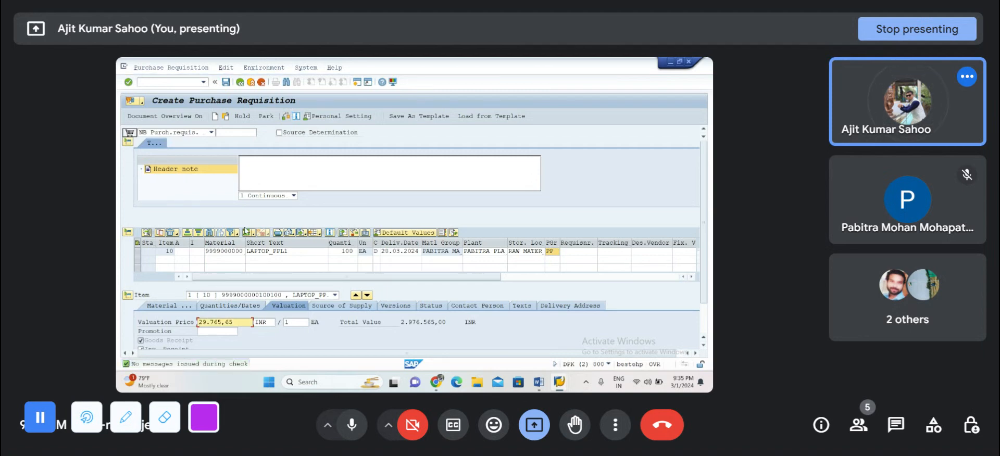
click(226, 83)
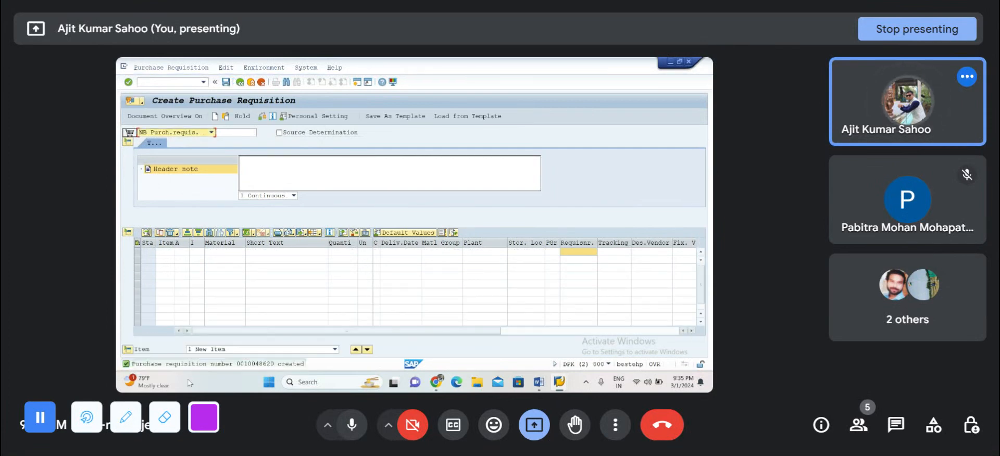
Step: Copy the created requisition number from the message details into the Word notes on a new PR- line, and minimize the document
double_click(247, 365)
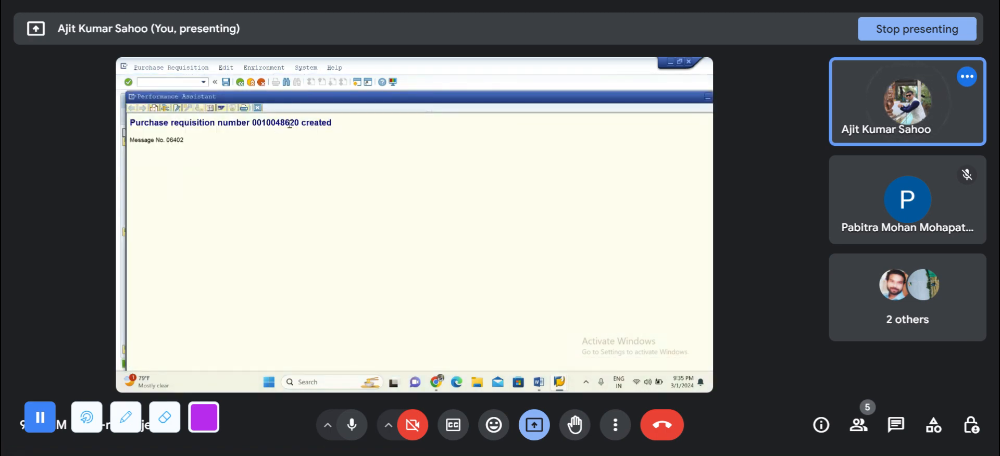
double_click(289, 123)
key(ctrl+c)
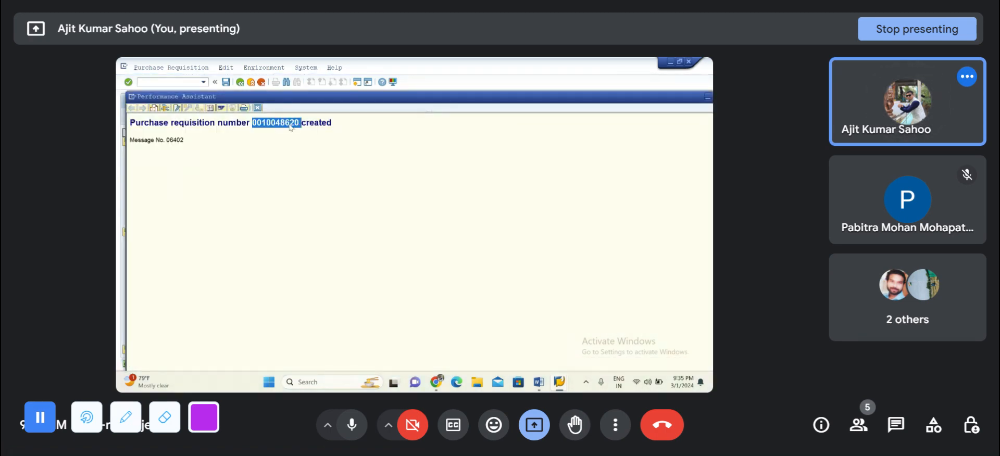
click(257, 109)
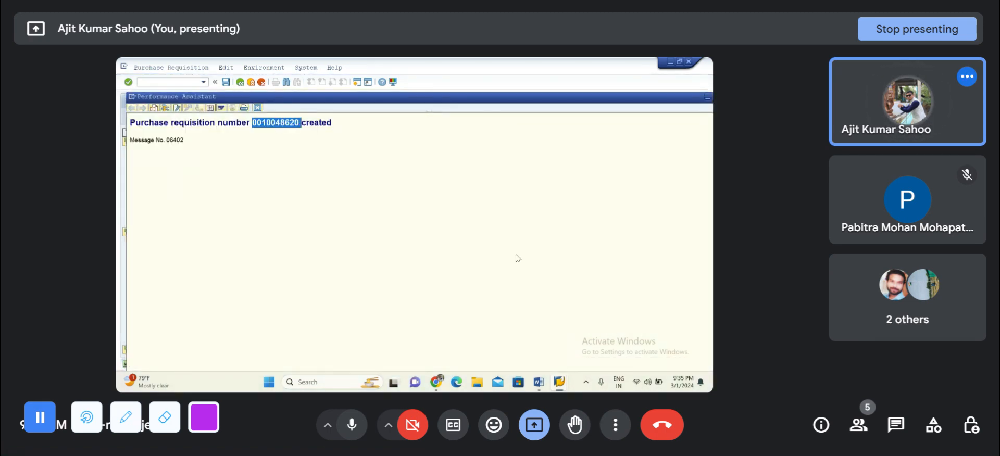
key(alt+Tab)
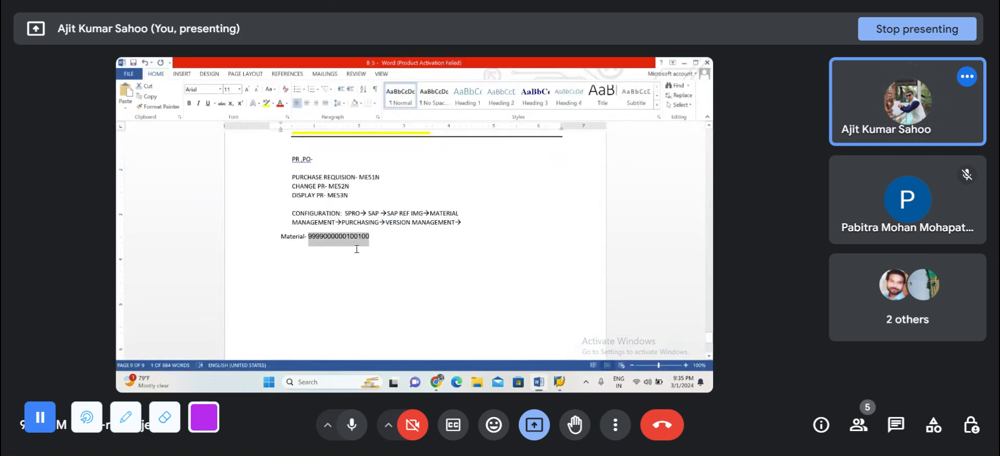
click(302, 270)
text(P)
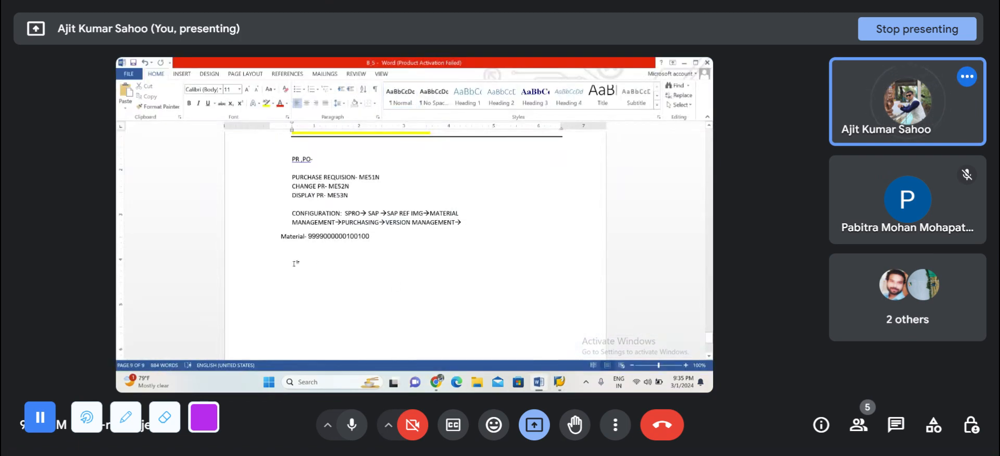
text(R-)
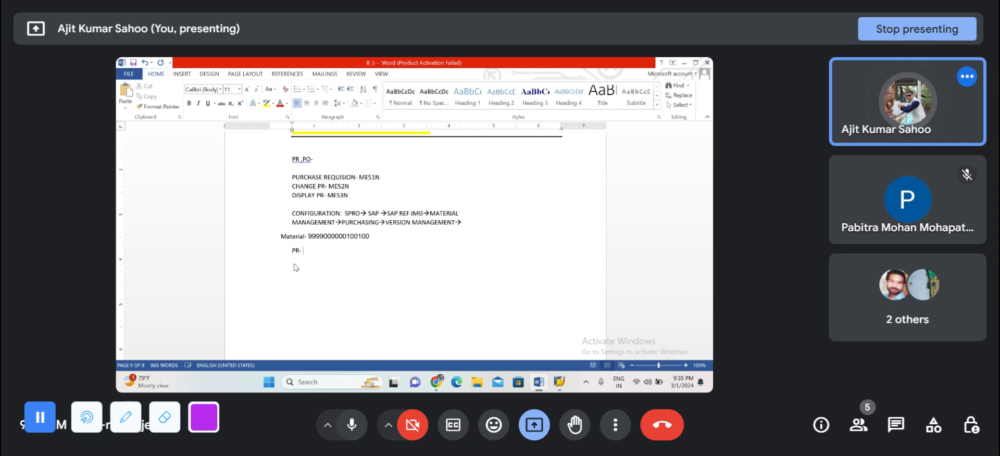
key(ctrl+v)
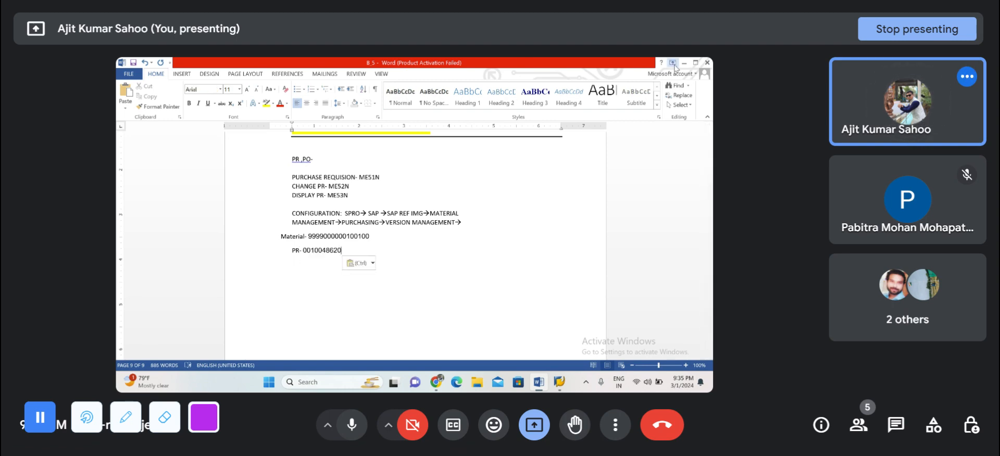
click(684, 63)
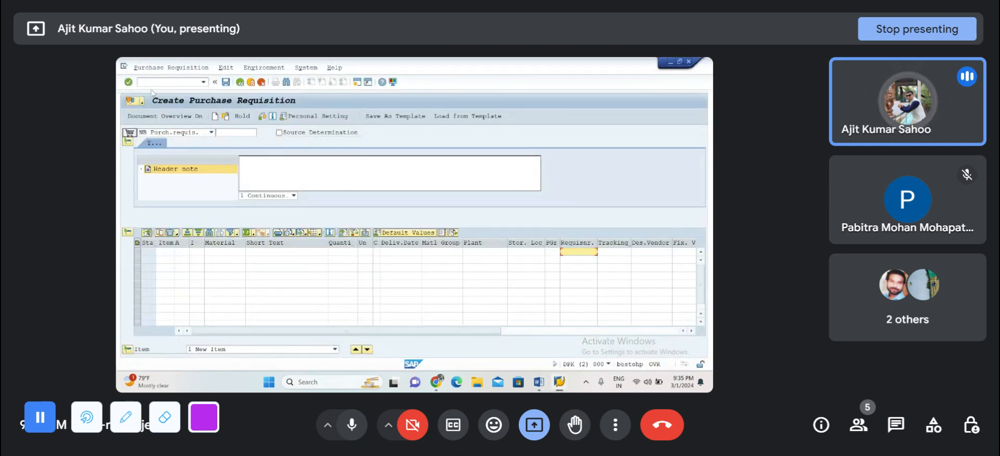
Step: Go to the change purchase requisition transaction with /NME52N
click(160, 83)
text(/N)
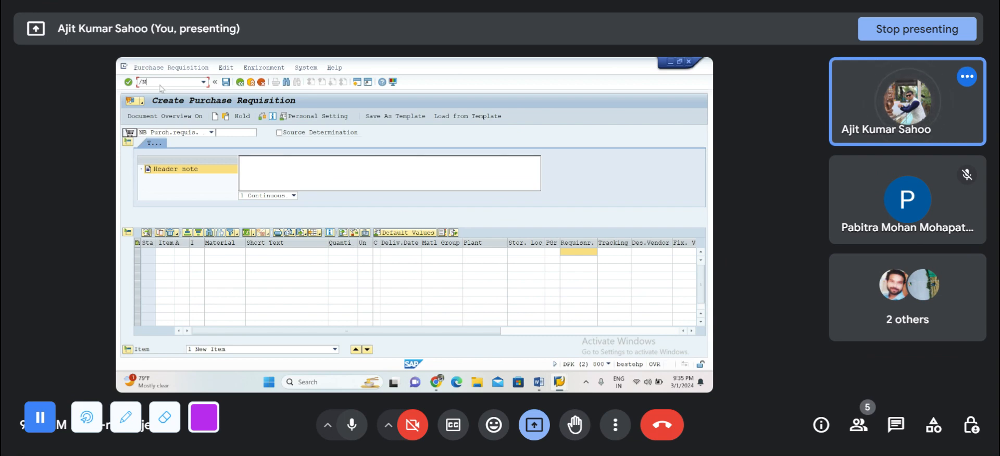
text(ME5)
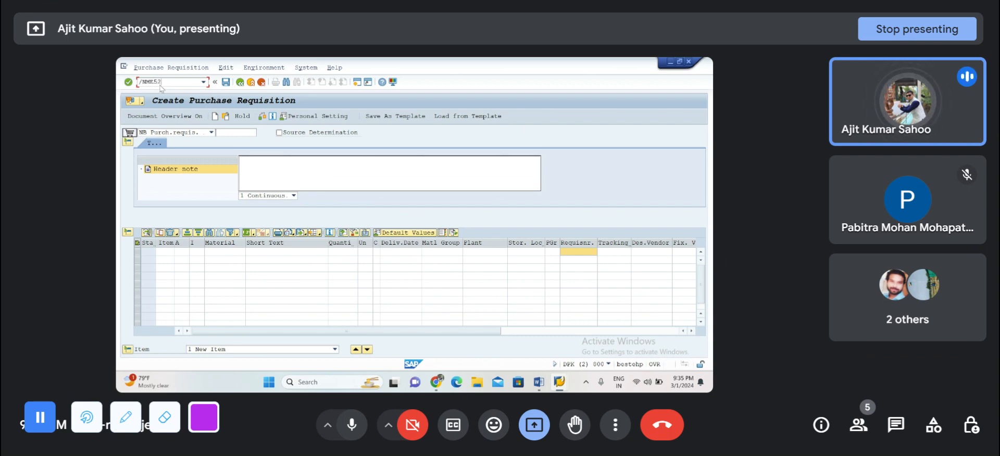
text(2)
key(Return)
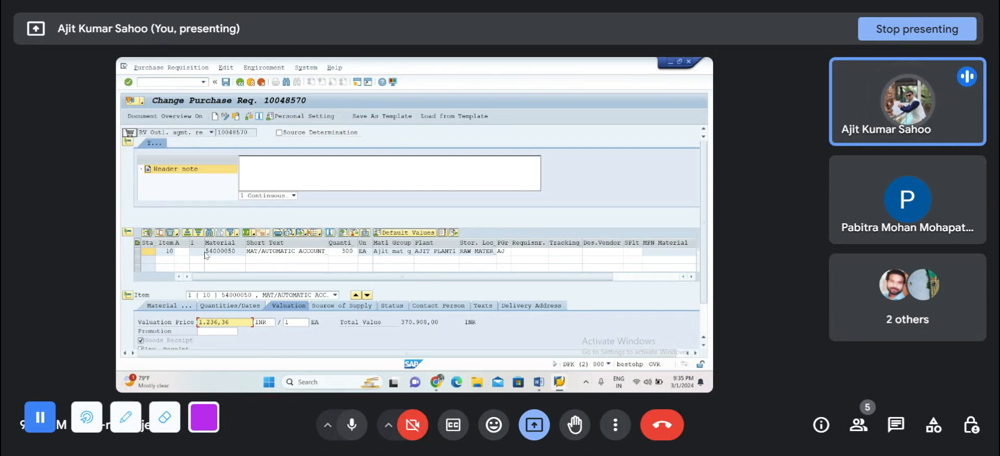
Step: Load the newly created purchase requisition for changing by entering its copied number in the document selection
click(236, 116)
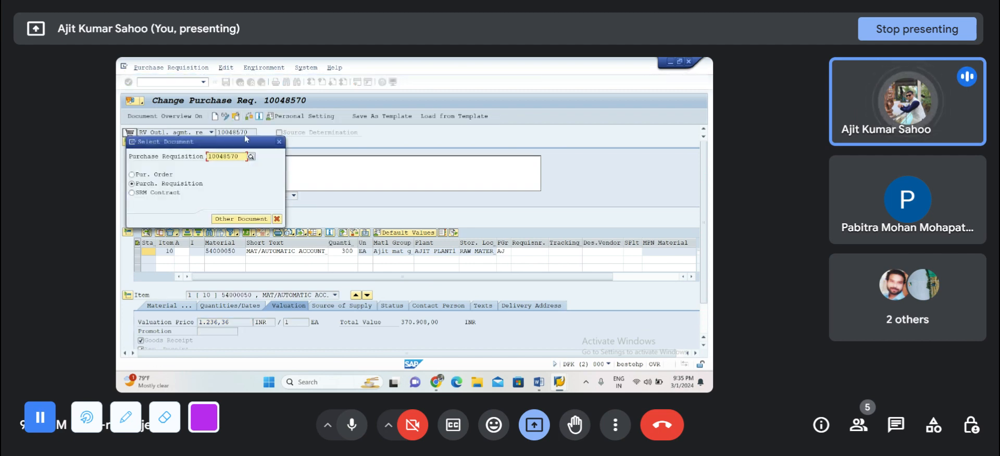
drag(235, 156, 195, 160)
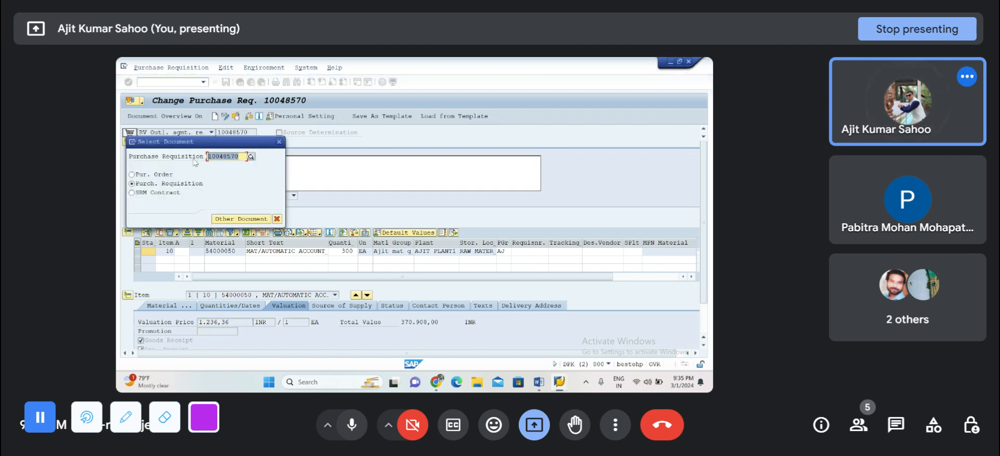
key(BackSpace)
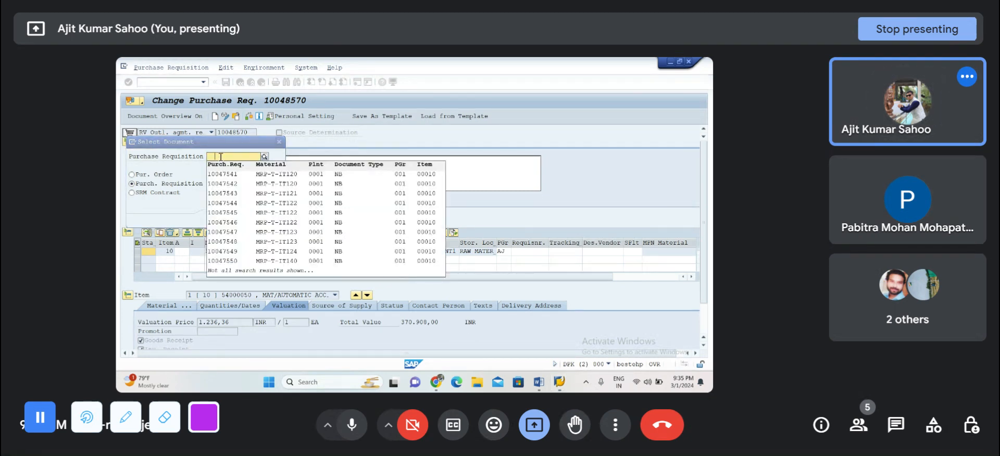
click(220, 156)
key(ctrl+v)
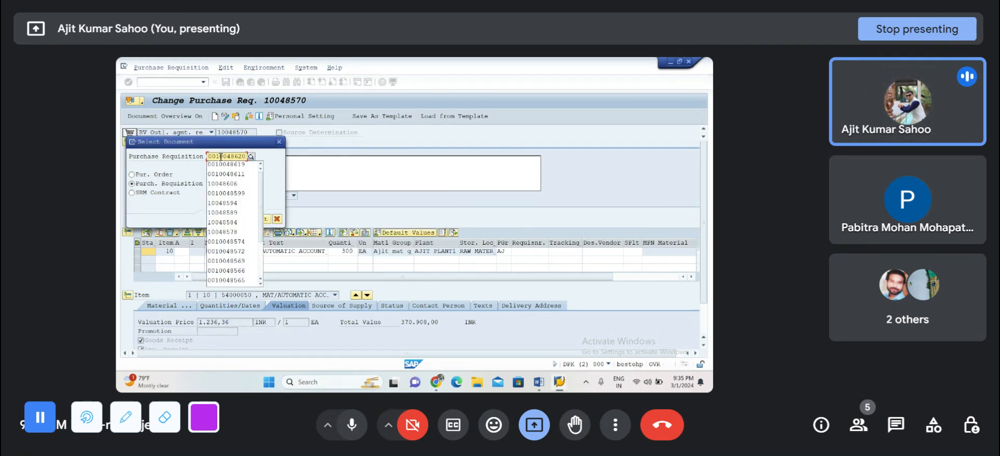
key(Return)
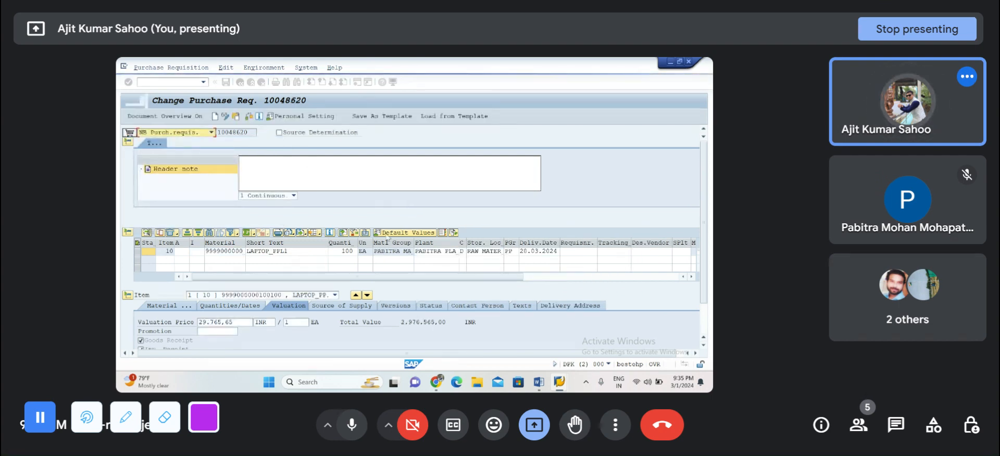
Step: Set the quantity of item 10 in the purchase requisition to 120 EA
click(339, 252)
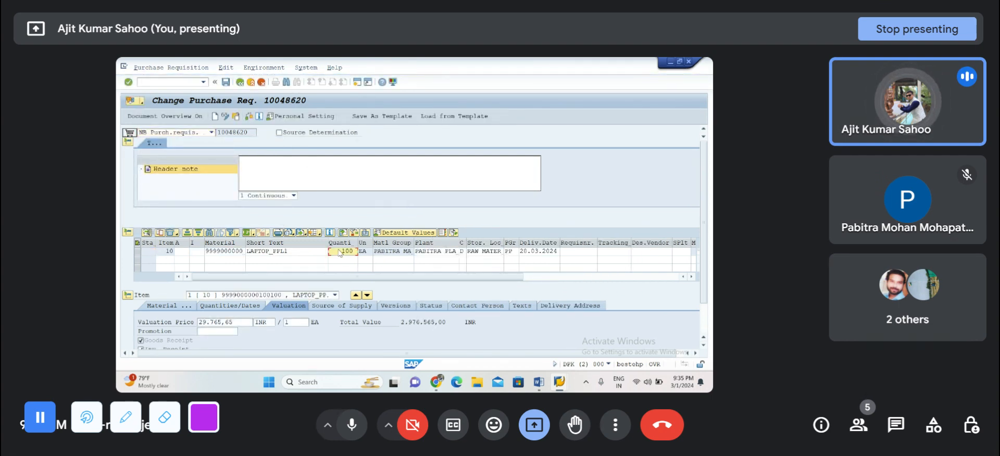
double_click(341, 253)
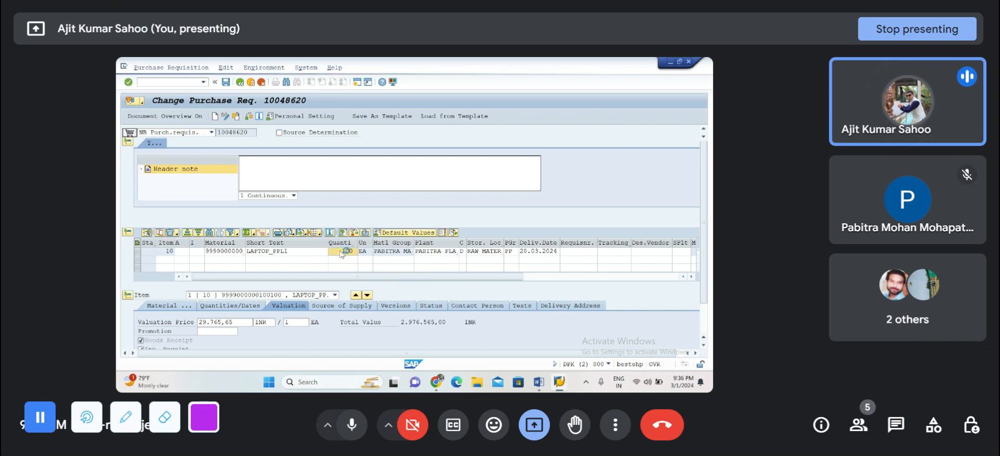
click(352, 256)
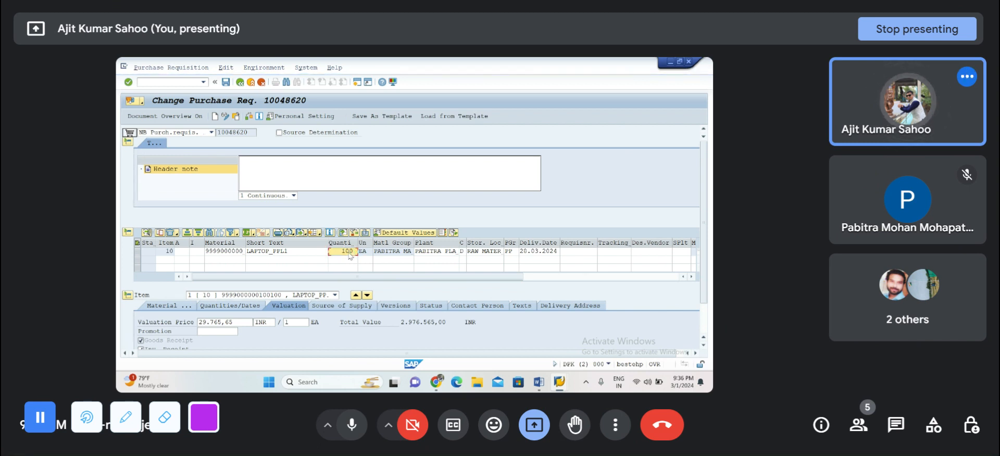
key(Return)
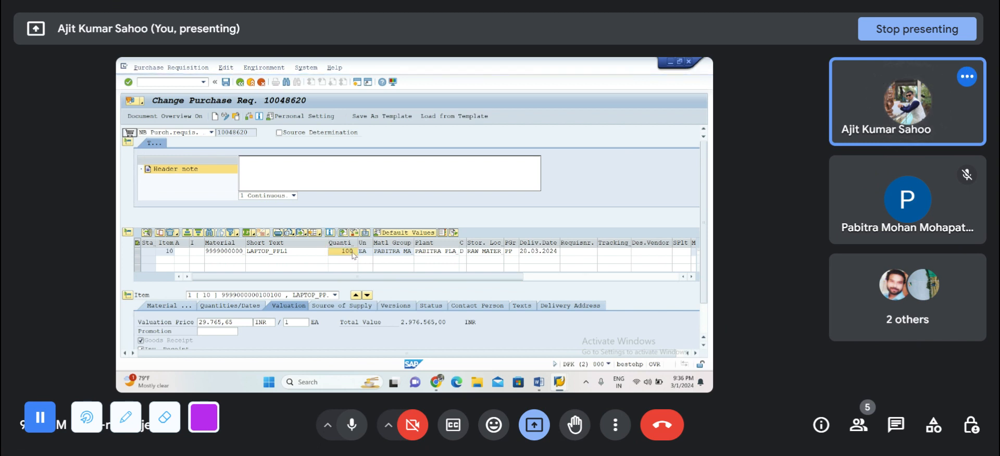
click(227, 307)
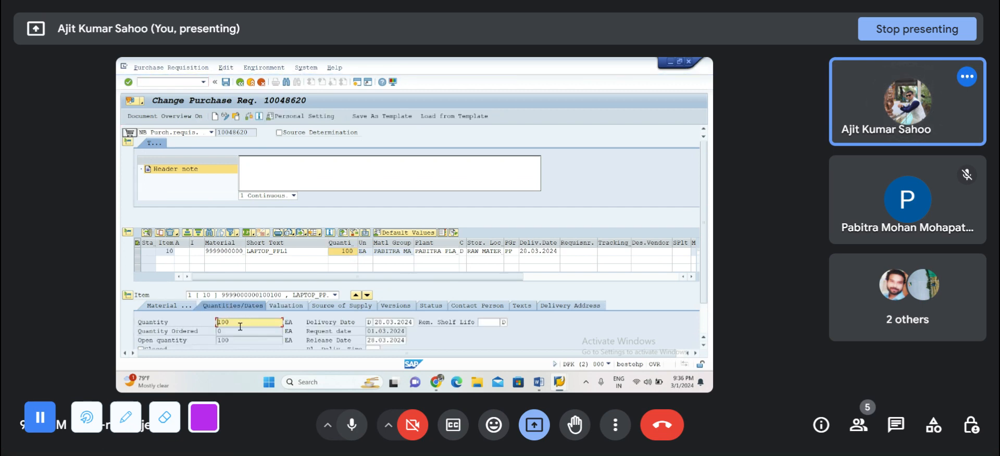
key(BackSpace)
key(BackSpace)
key(Return)
key(Return)
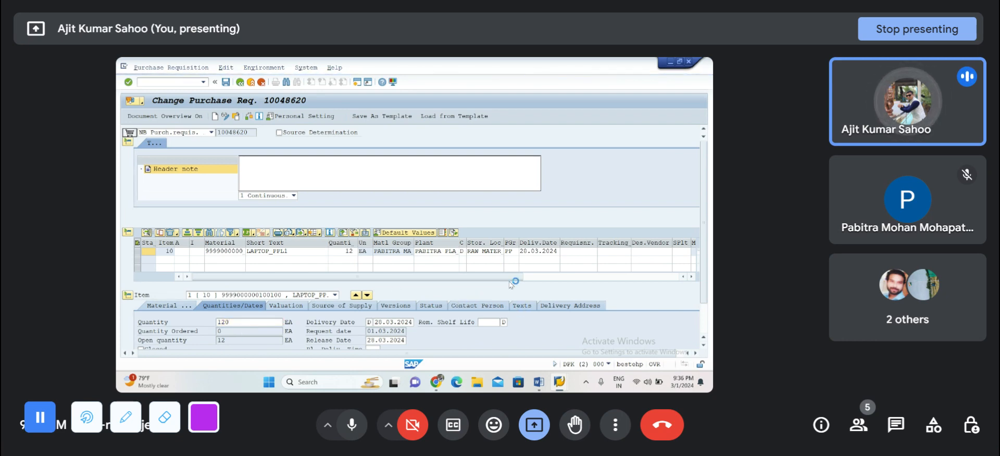
Step: Set the delivery date of item 10 to 20.03.2024 using the calendar
click(540, 252)
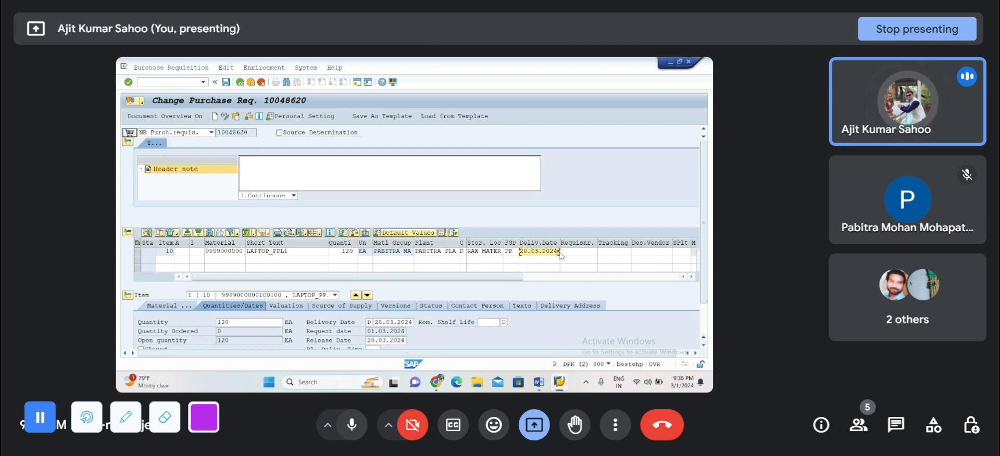
key(Return)
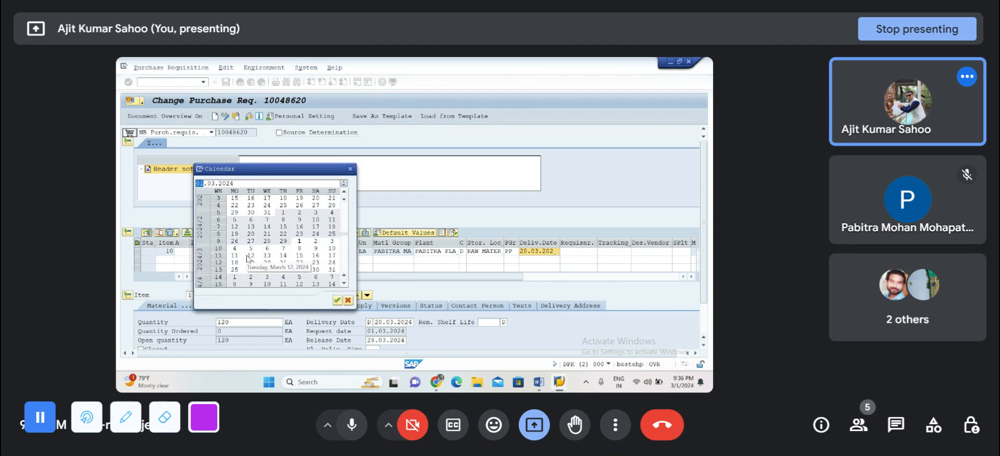
double_click(267, 262)
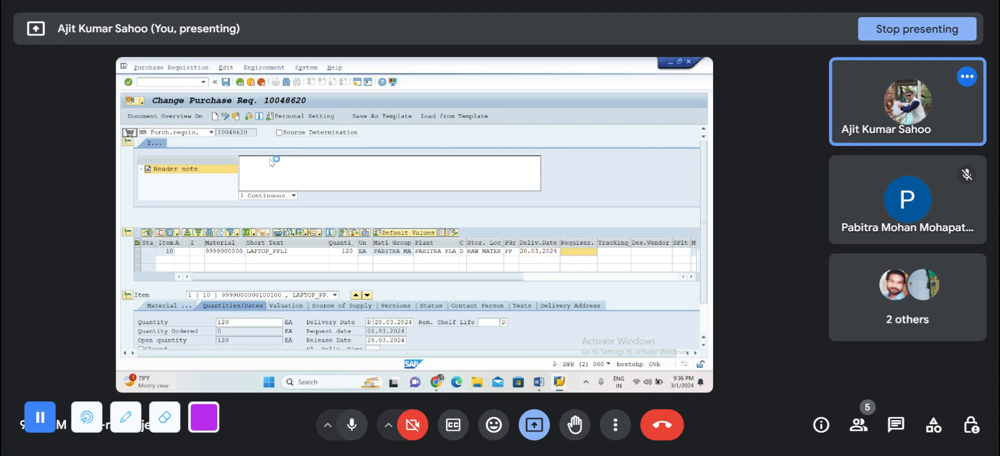
Step: Check the changed purchase requisition, including the version data of item 10, and save it
click(250, 117)
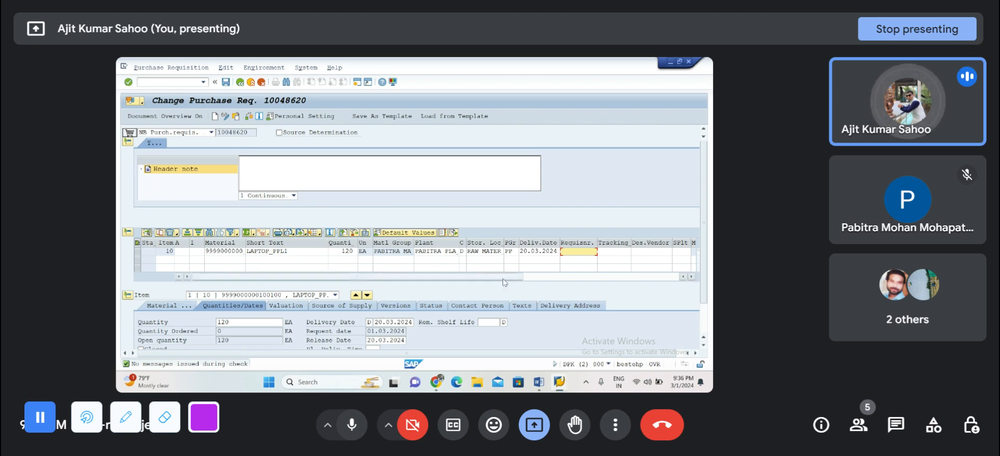
click(392, 308)
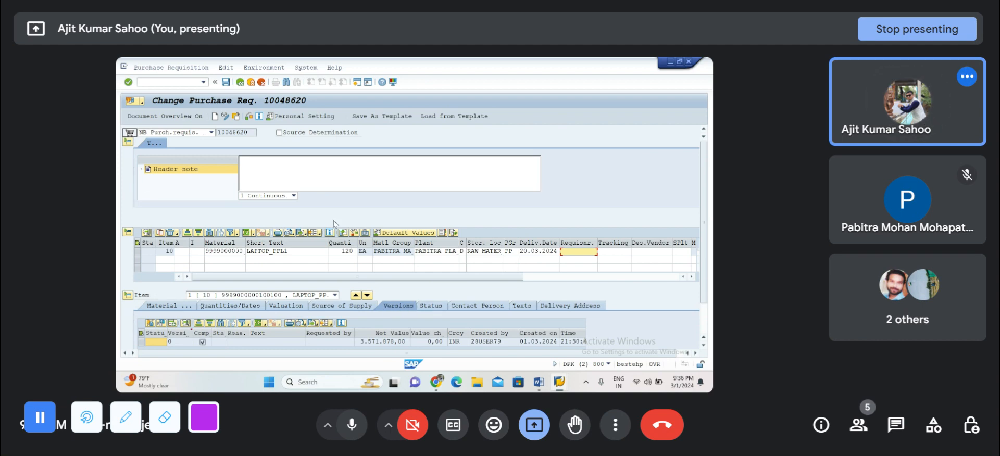
click(226, 82)
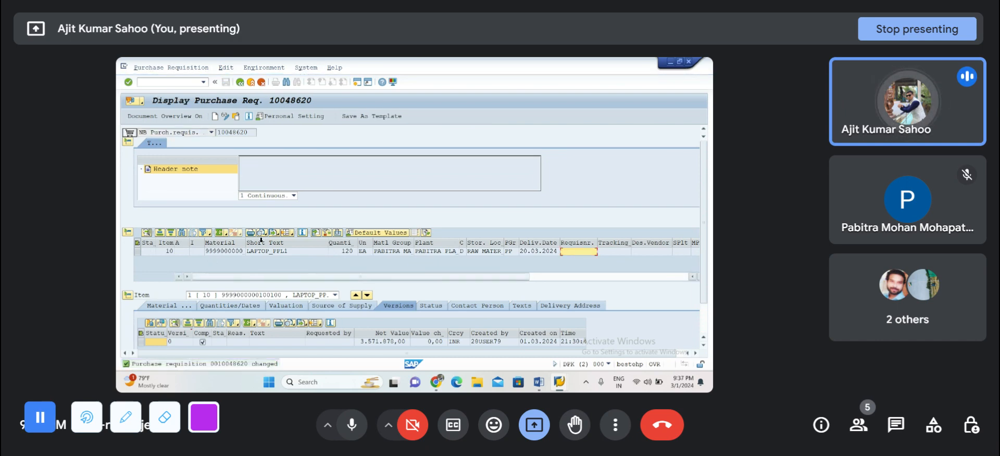
Step: Go to the display purchase requisition transaction with /NME53N
click(166, 82)
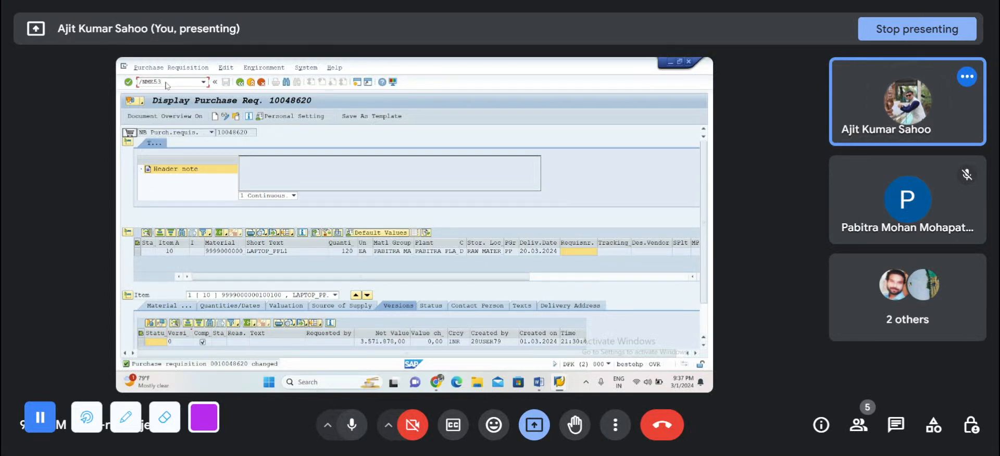
key(Return)
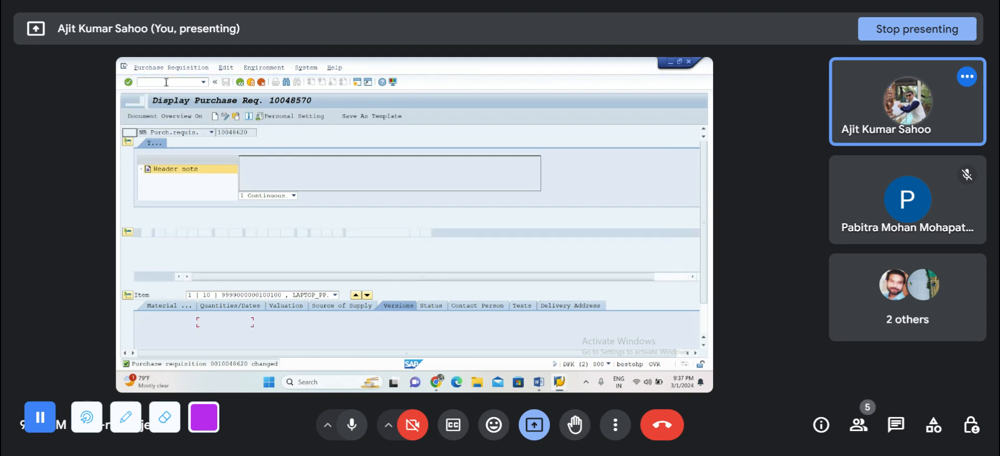
mouse_move(437, 382)
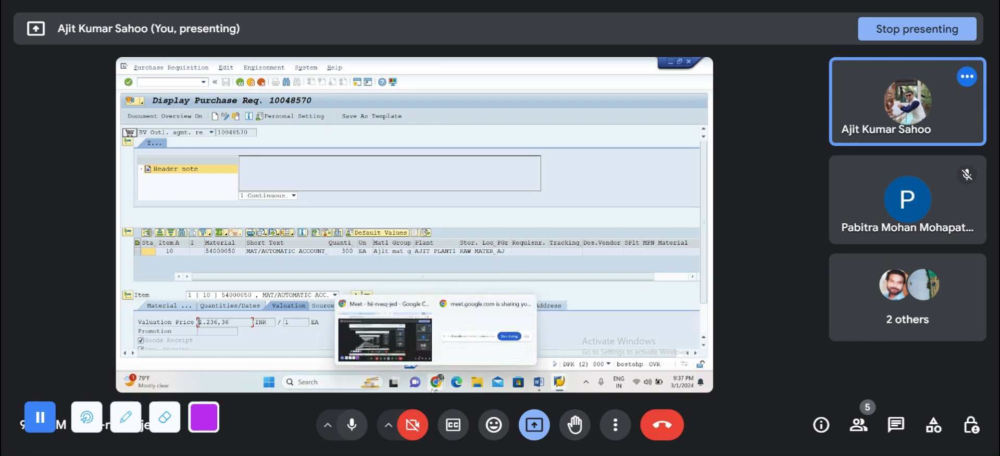
click(392, 338)
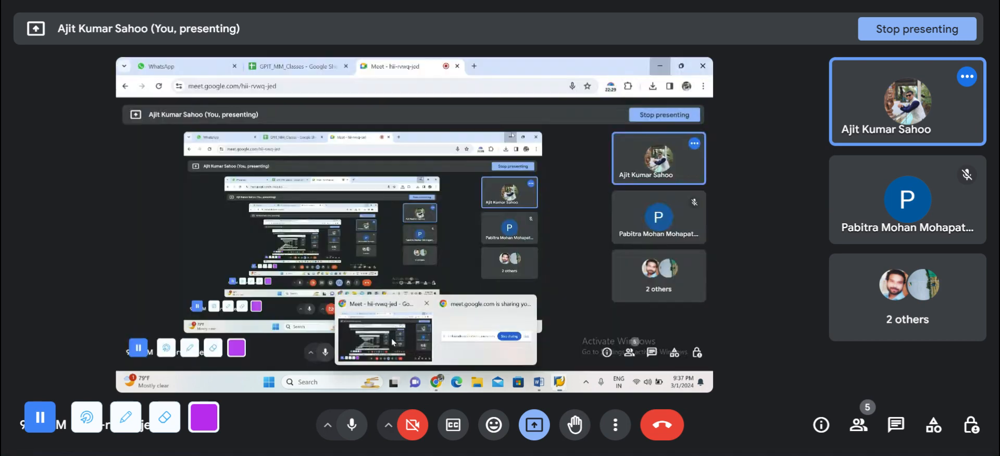
click(660, 66)
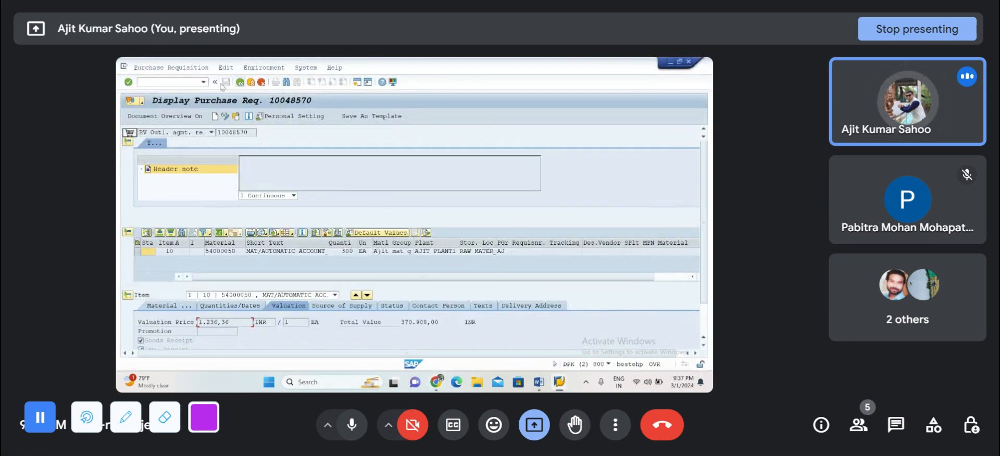
Step: Display the changed purchase requisition by replacing the number in the document selection with its copied number
click(237, 117)
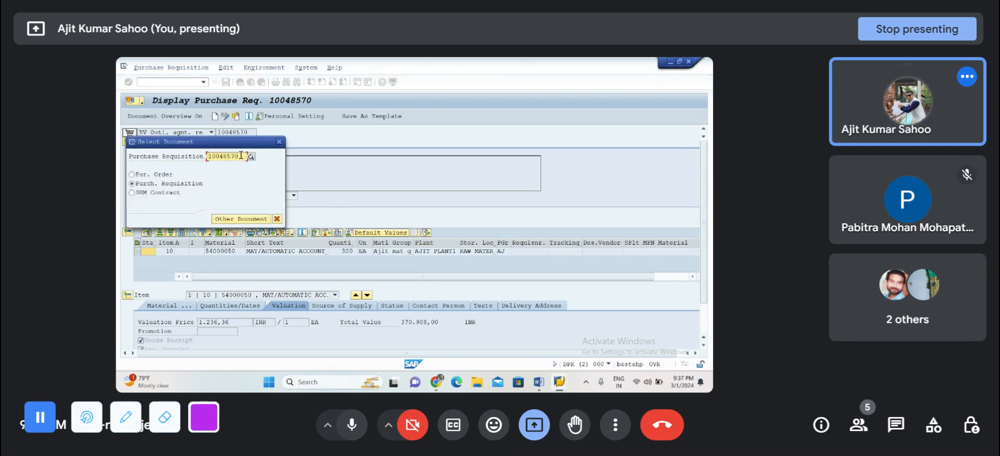
drag(242, 155, 182, 157)
key(BackSpace)
key(F4)
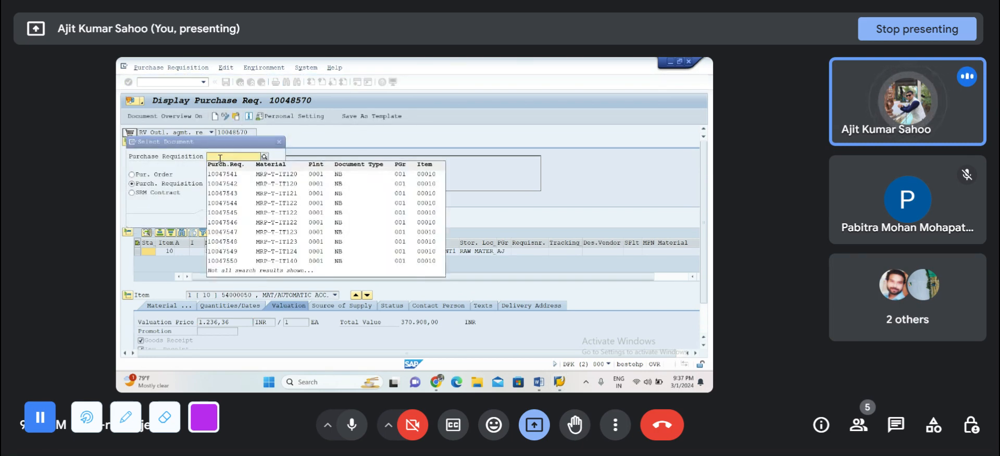
click(220, 158)
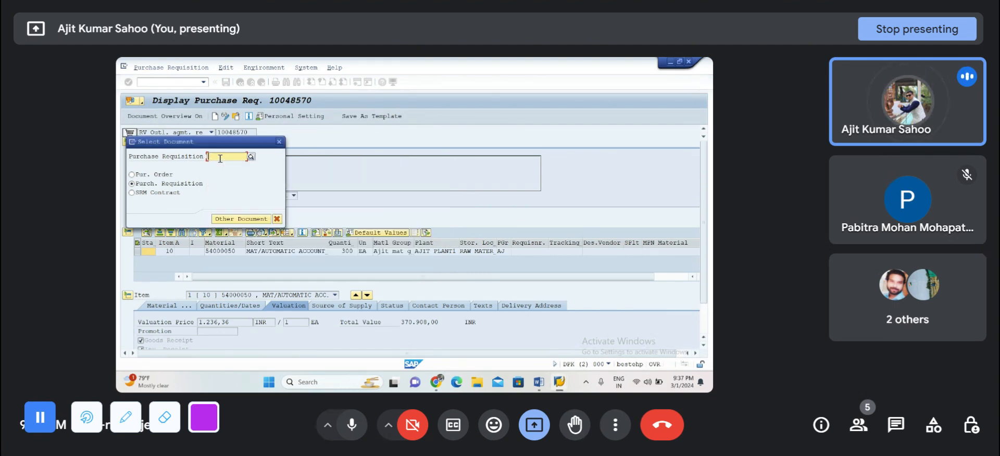
key(ctrl+v)
key(Return)
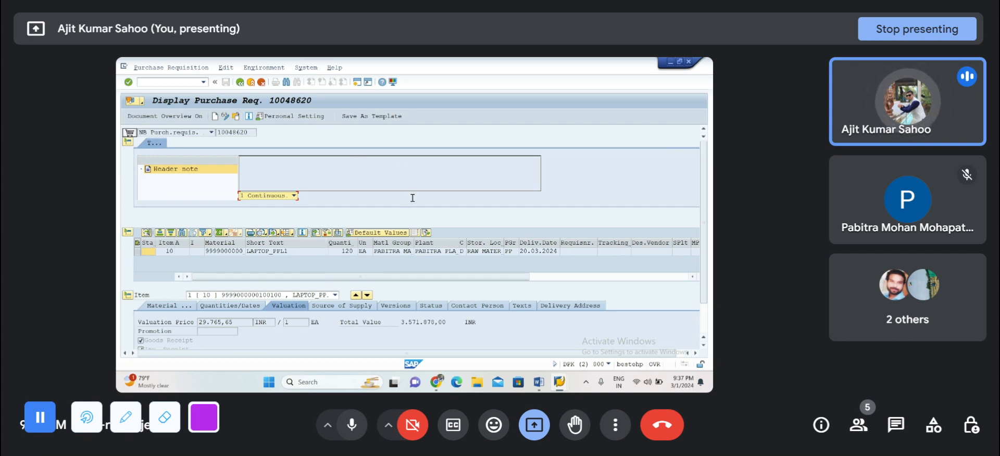
Step: Select item 10 and examine its item changes with new and old values, then return to the requisition
click(261, 68)
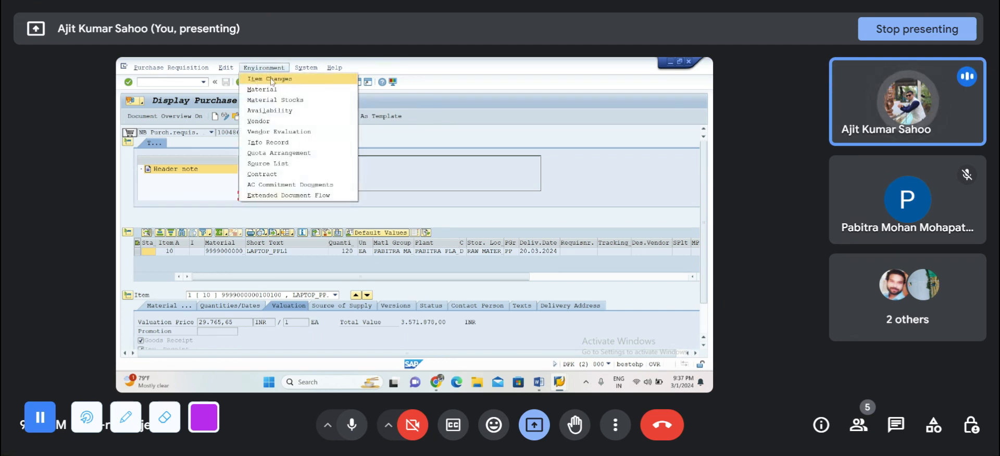
click(269, 79)
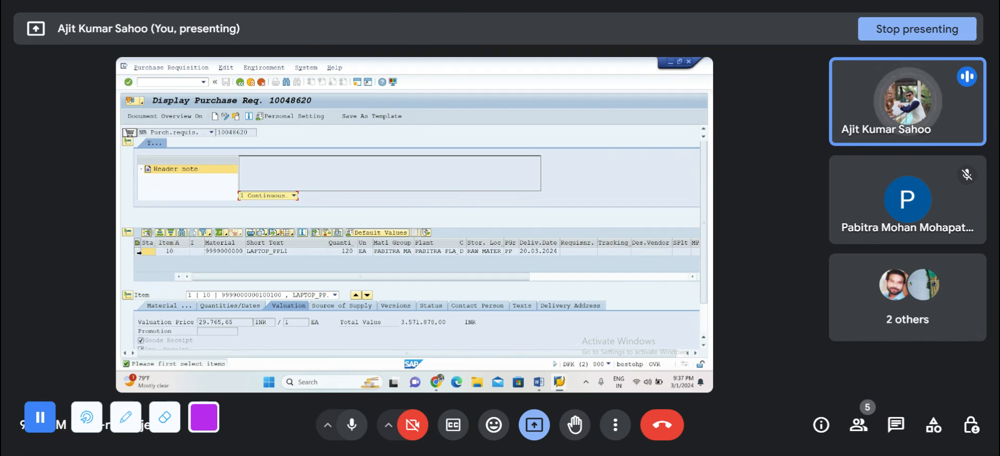
click(139, 252)
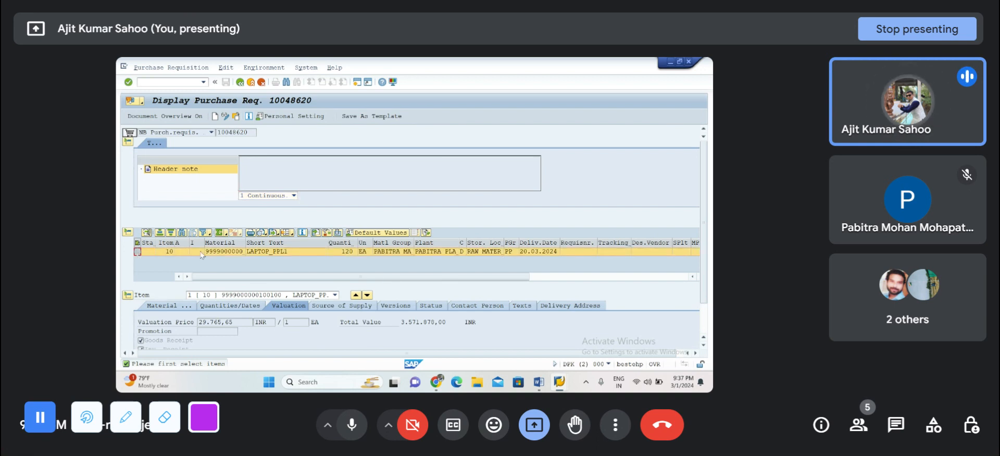
click(257, 68)
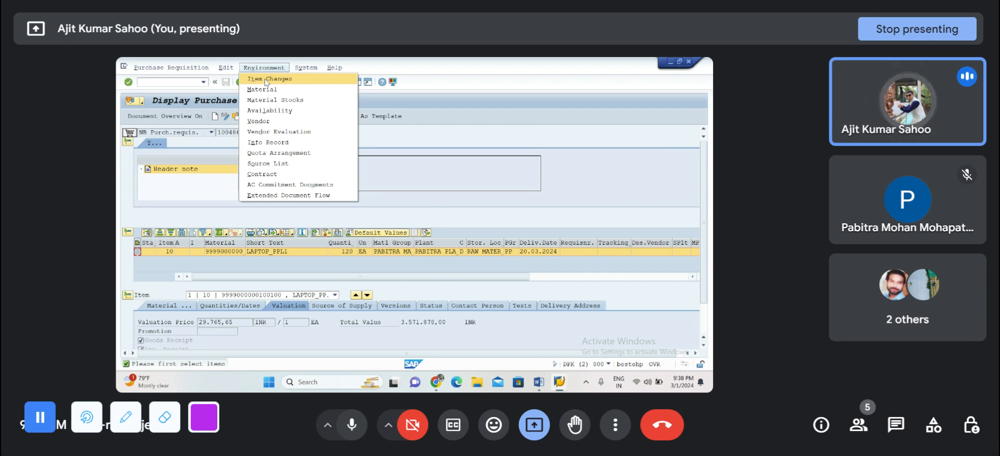
click(265, 79)
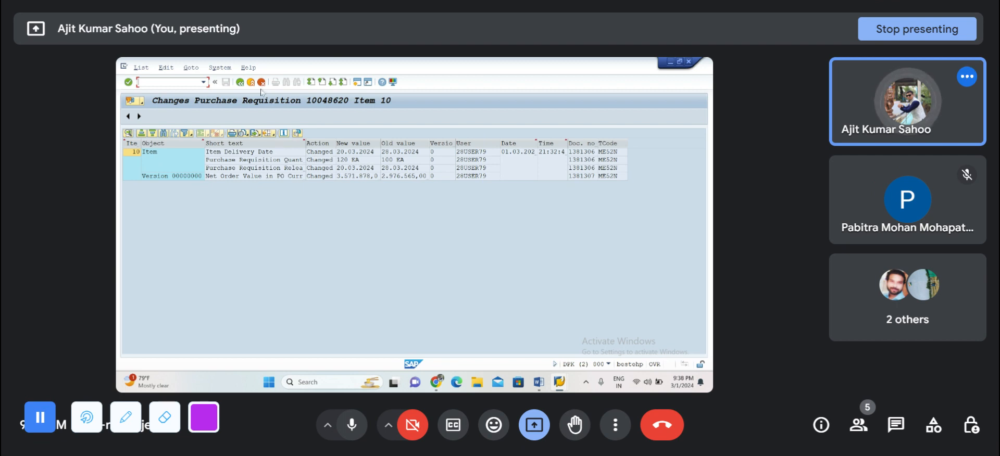
click(239, 83)
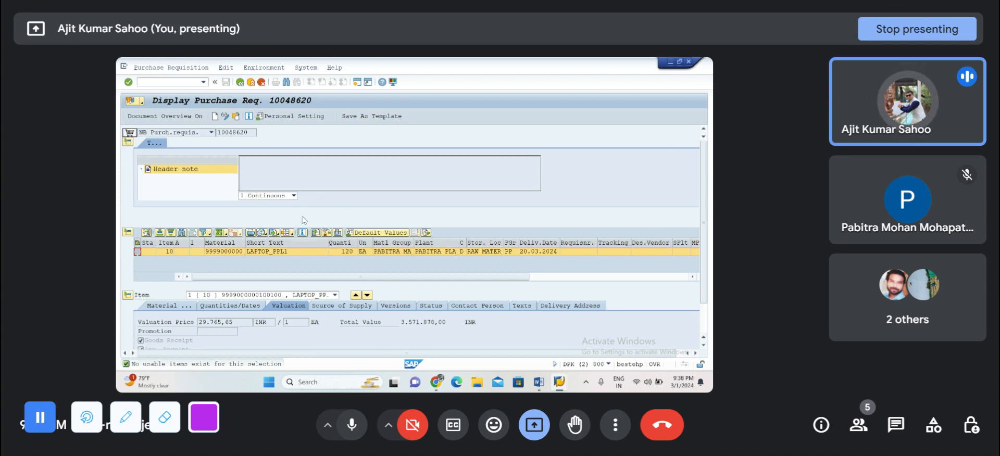
mouse_move(436, 382)
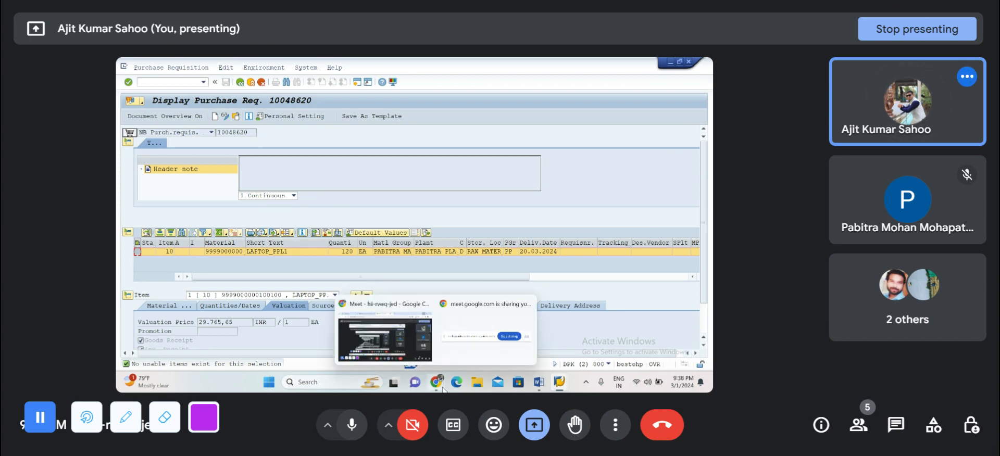
click(405, 357)
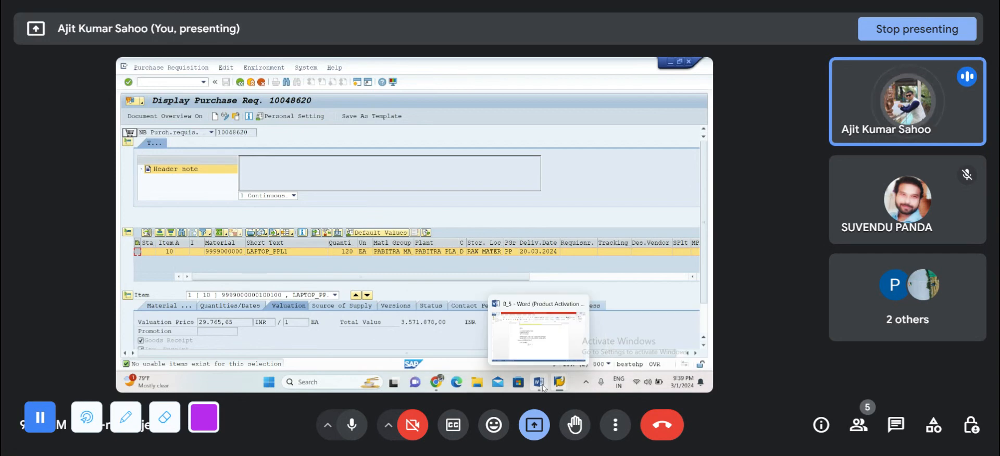
Step: Switch to the Word notes and add the heading VERSION FOR PURCHASE ORDER with a separator line beneath it
click(533, 357)
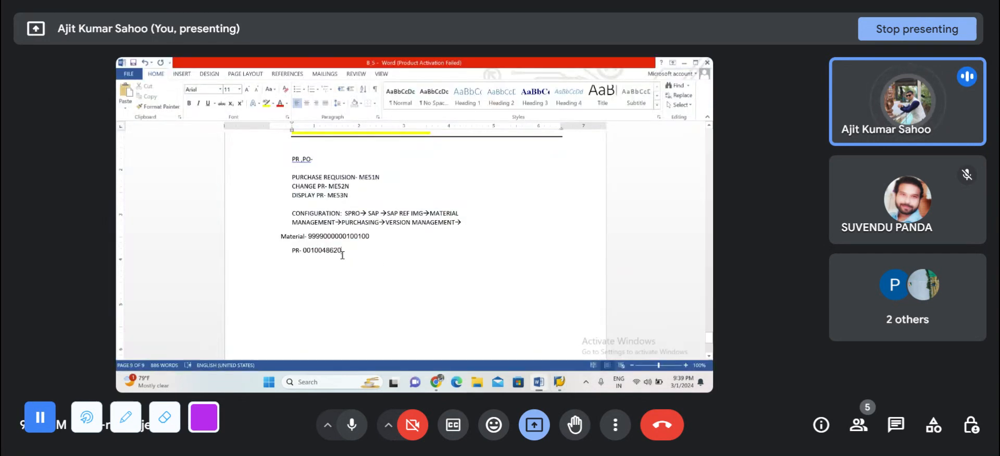
key(Return)
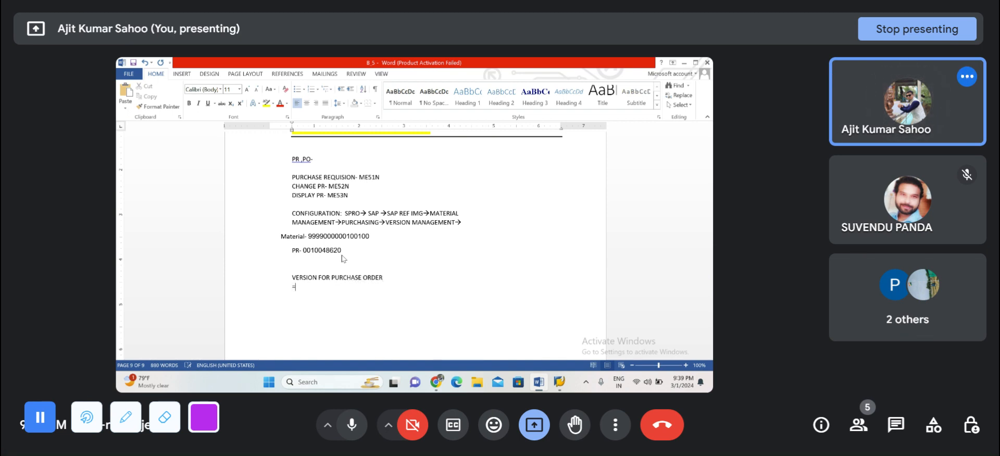
text(===============)
key(Return)
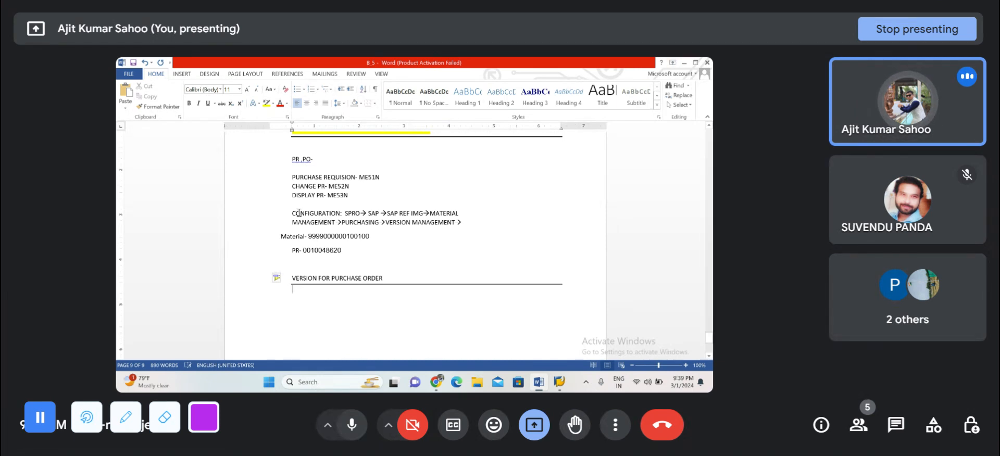
Step: Copy the CONFIGURATION path for version management below the purchase order version heading, and minimize the document
drag(299, 213, 463, 227)
key(ctrl+c)
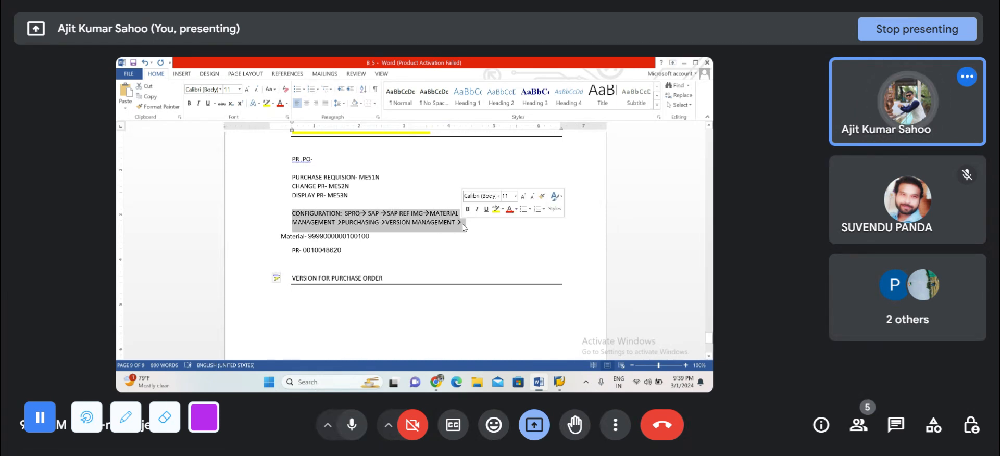
click(301, 302)
key(ctrl+v)
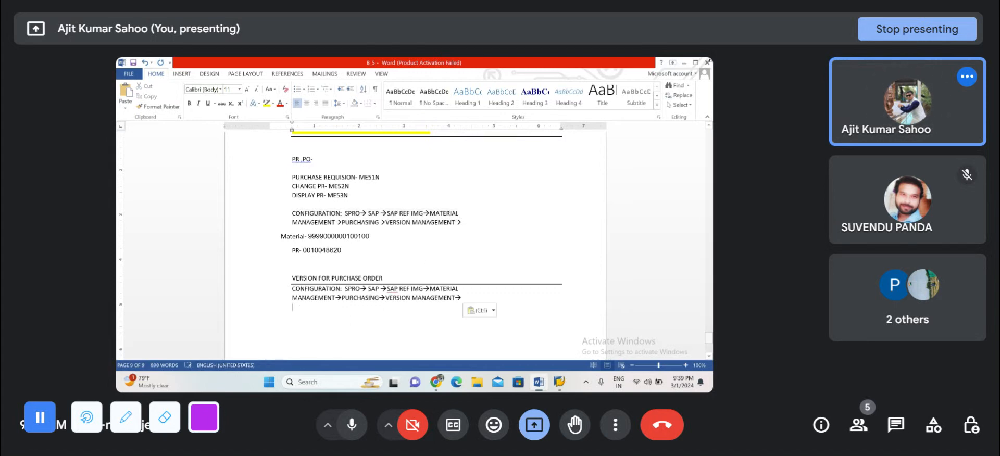
click(685, 63)
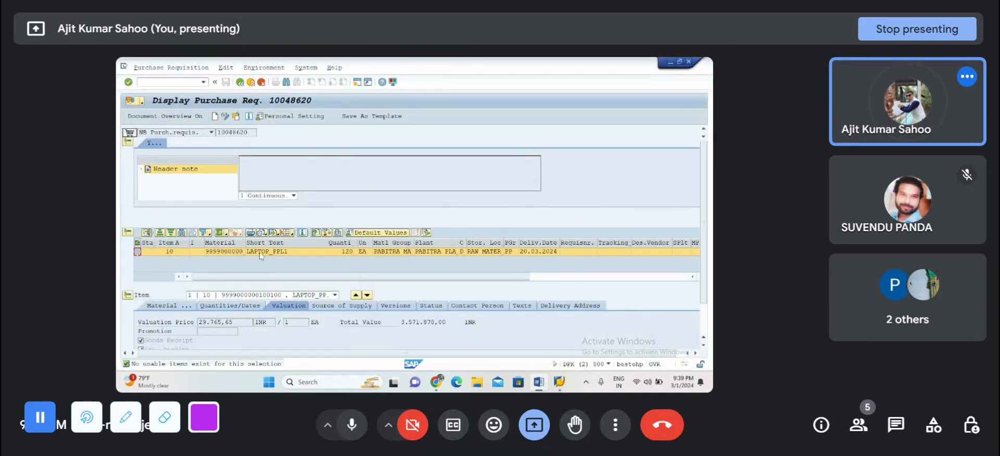
Step: Switch to the Change Inbound Delivery session, start transaction SPRO there and display the SAP Reference IMG
mouse_move(558, 385)
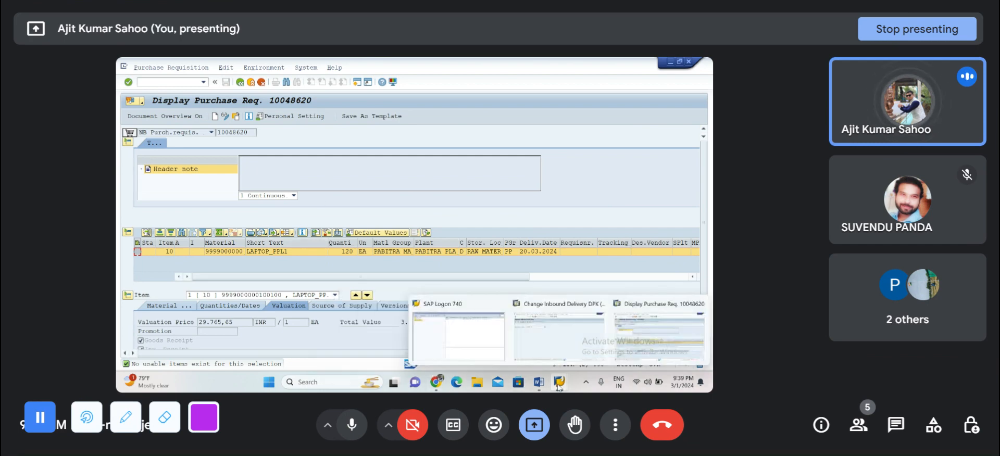
click(558, 334)
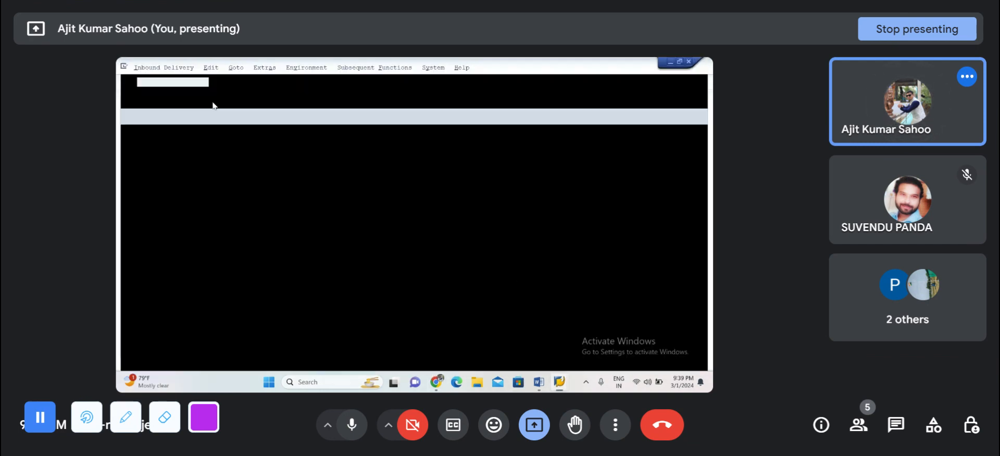
click(154, 82)
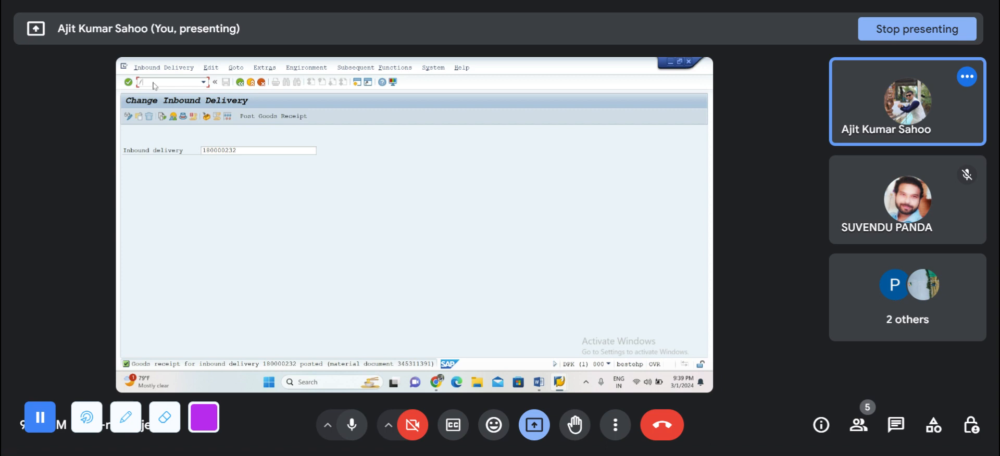
text(/NSBWP)
key(Return)
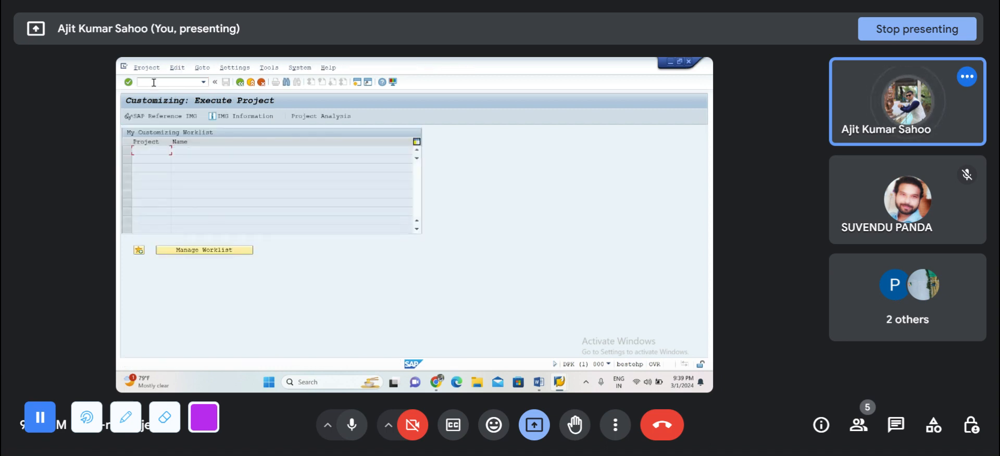
click(159, 117)
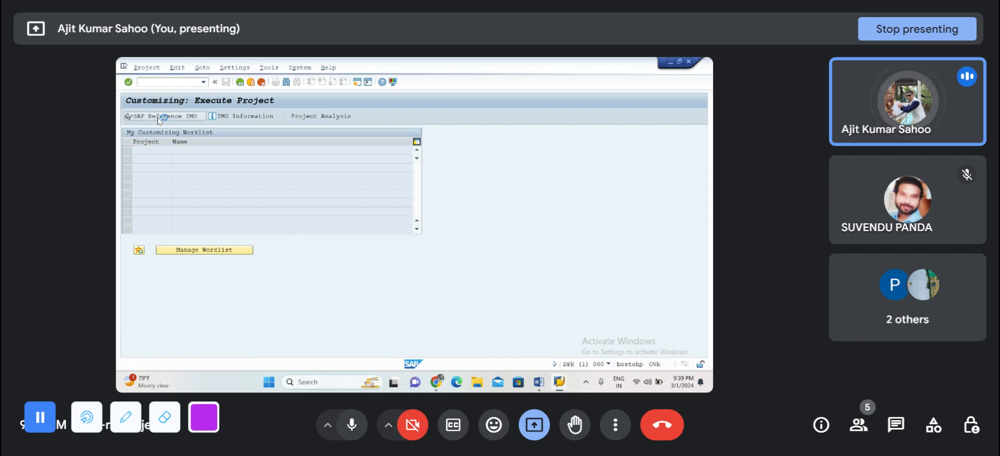
Step: Under Materials Management, Purchasing, Version Management, open Set Up Version Management for External Purchasing Documents
scroll(161, 328, down, 4)
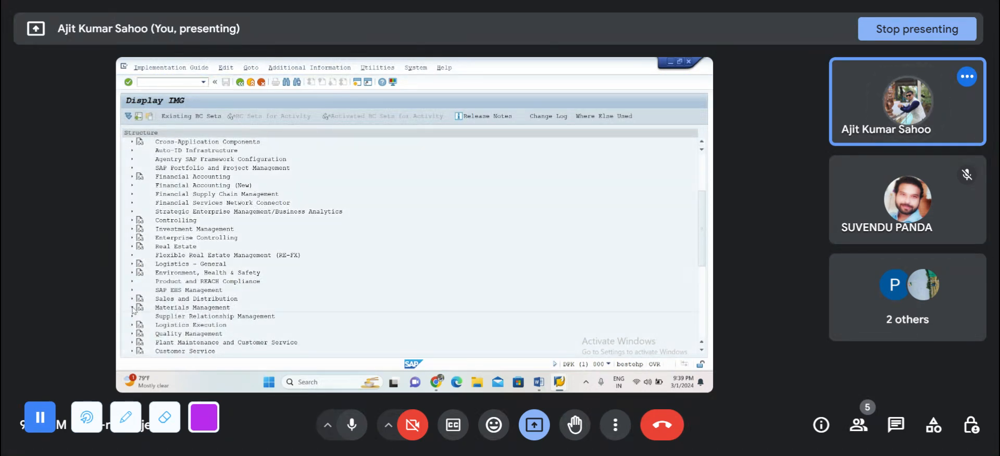
click(133, 308)
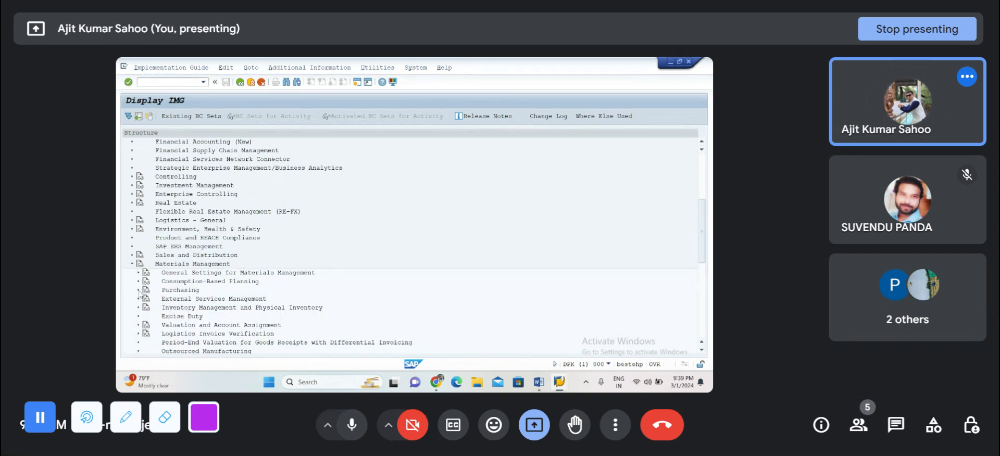
click(138, 291)
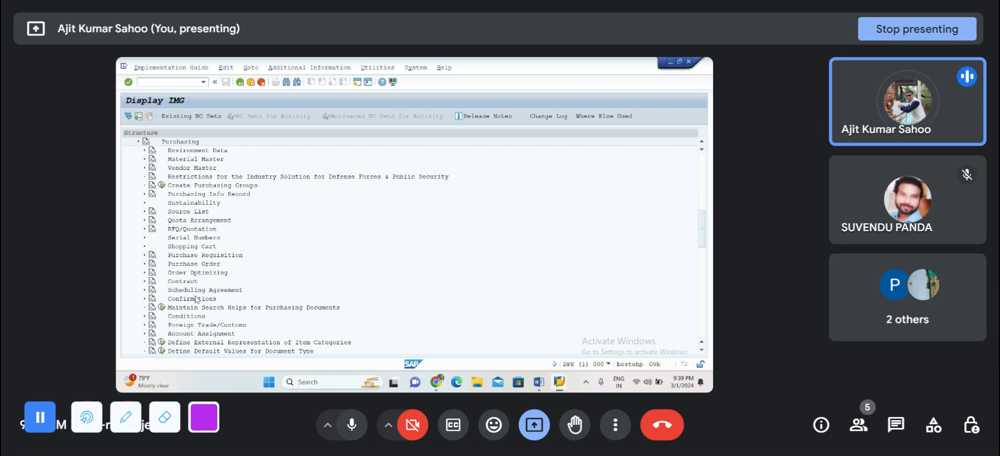
scroll(197, 300, down, 3)
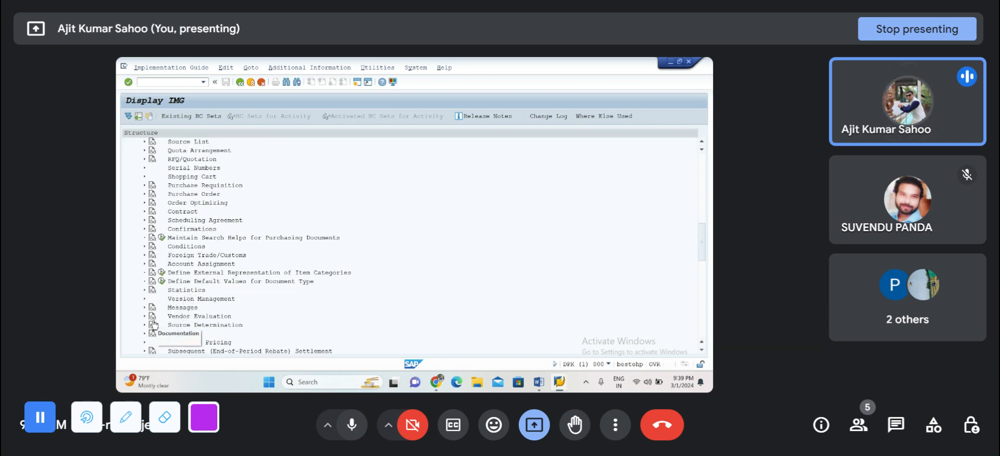
scroll(190, 327, down, 3)
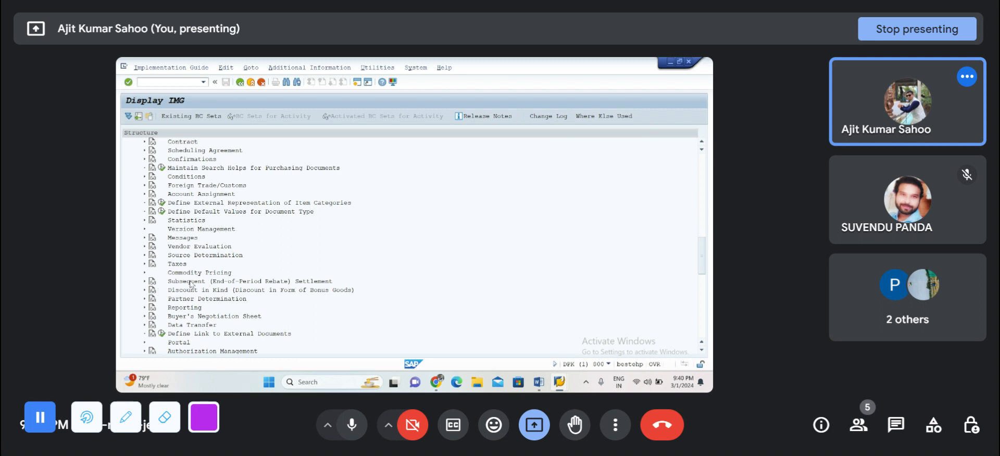
scroll(191, 285, up, 3)
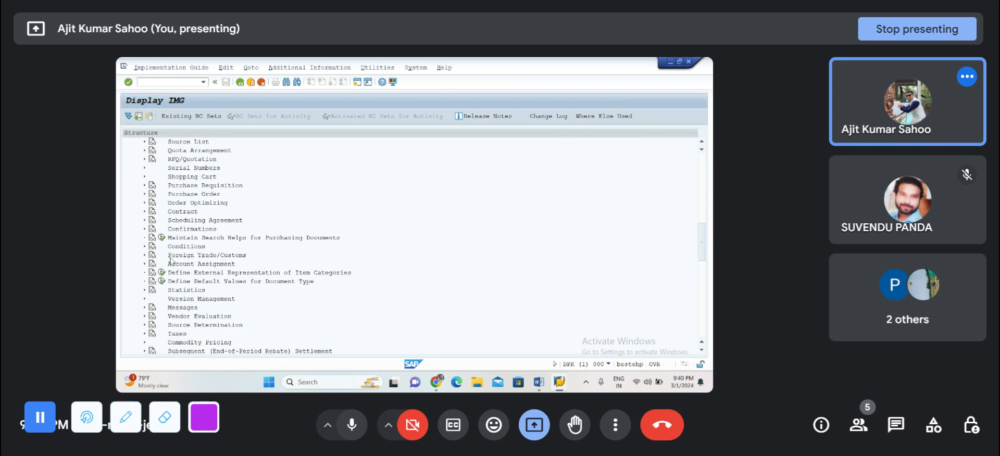
click(145, 300)
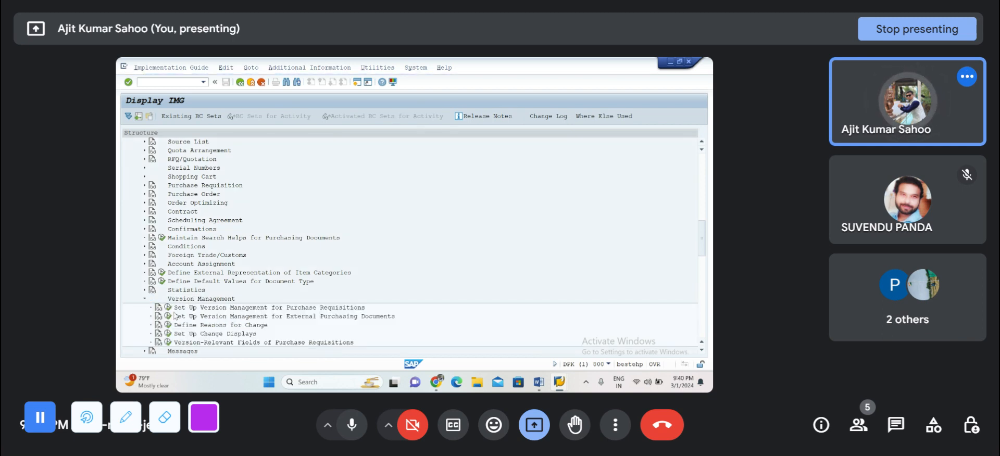
scroll(176, 314, down, 3)
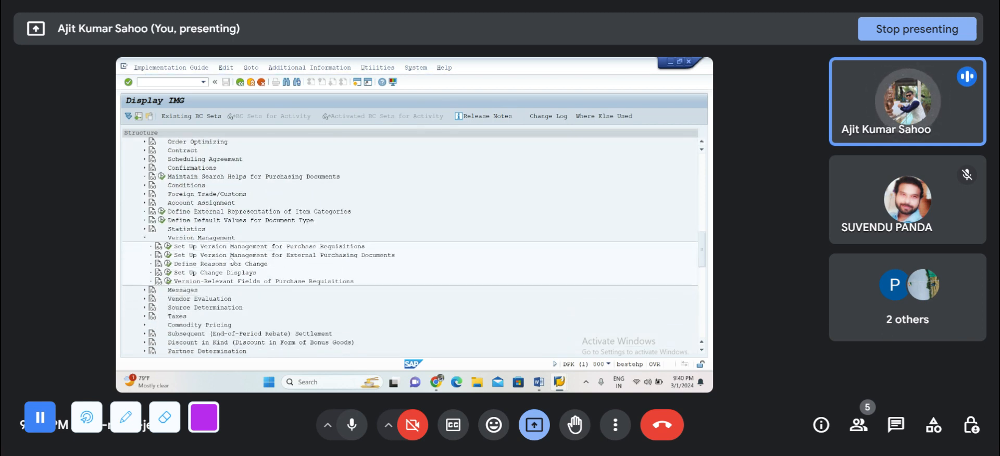
click(172, 257)
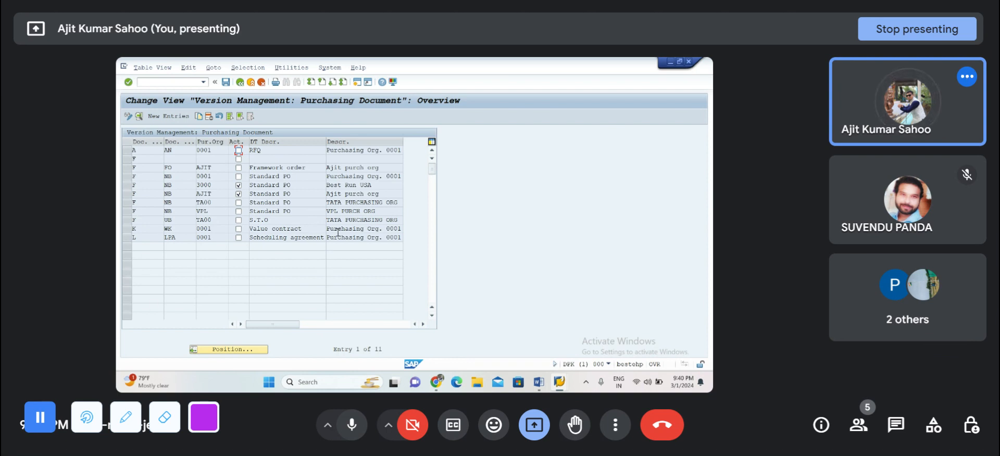
Step: Create a new version management entry for document category F Purchase Order, document type NB and purchasing organization PPL1
click(163, 118)
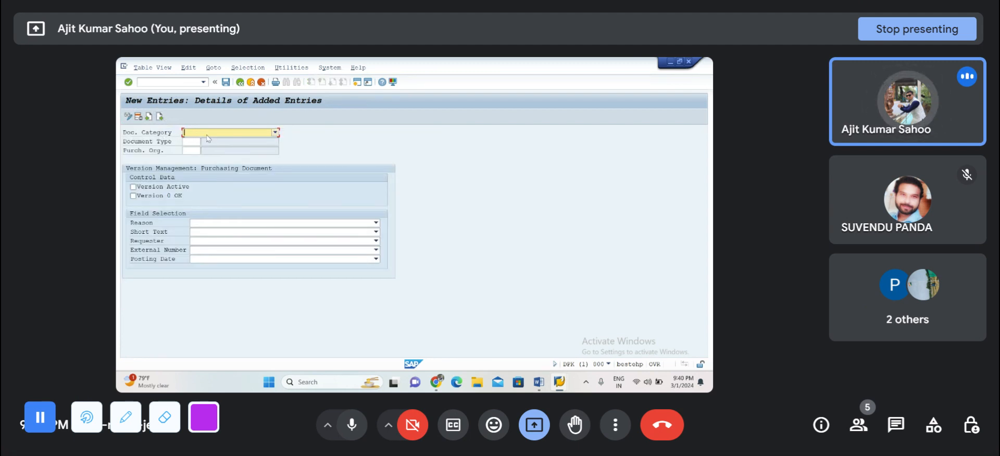
click(206, 135)
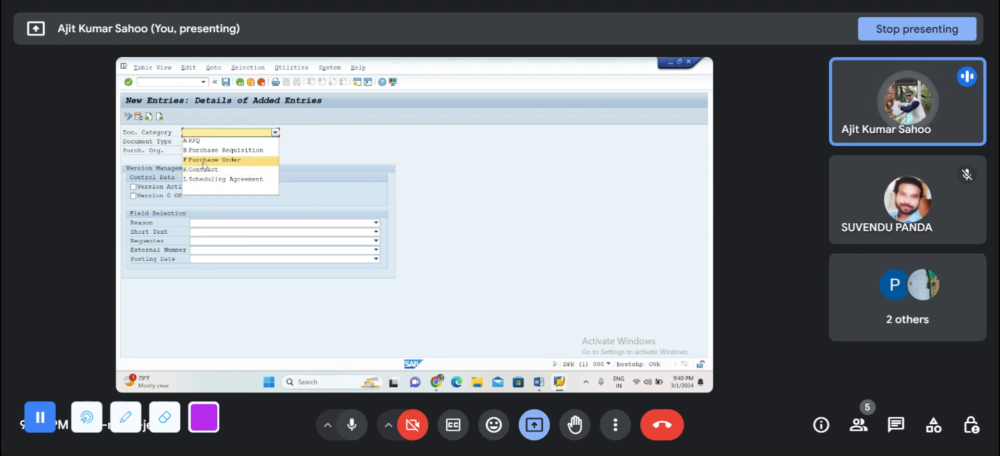
click(203, 162)
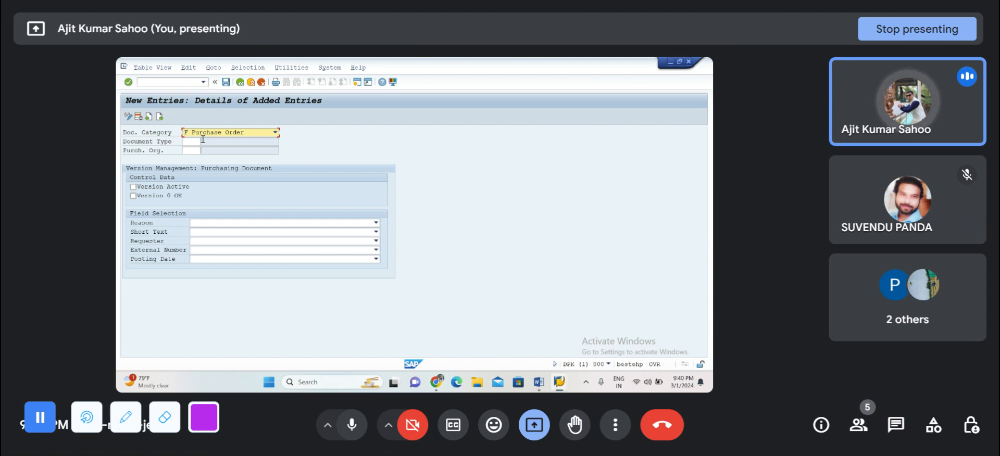
click(190, 144)
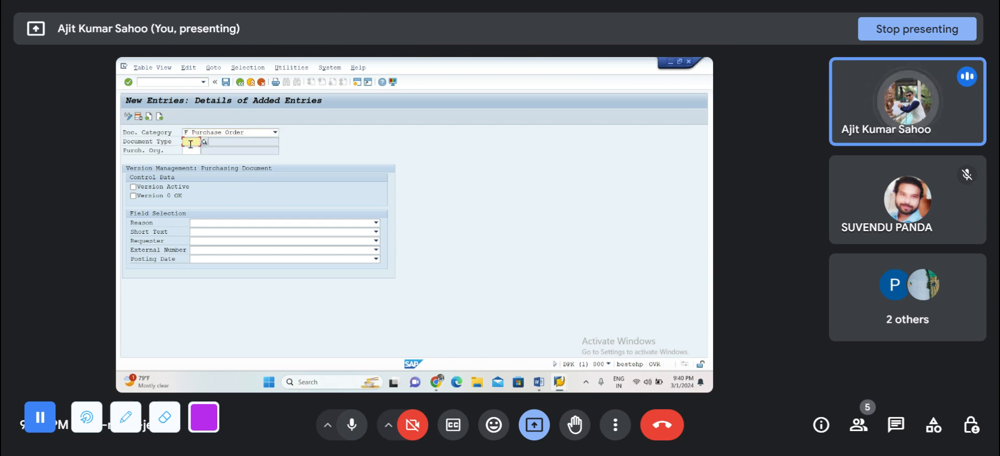
text(NB)
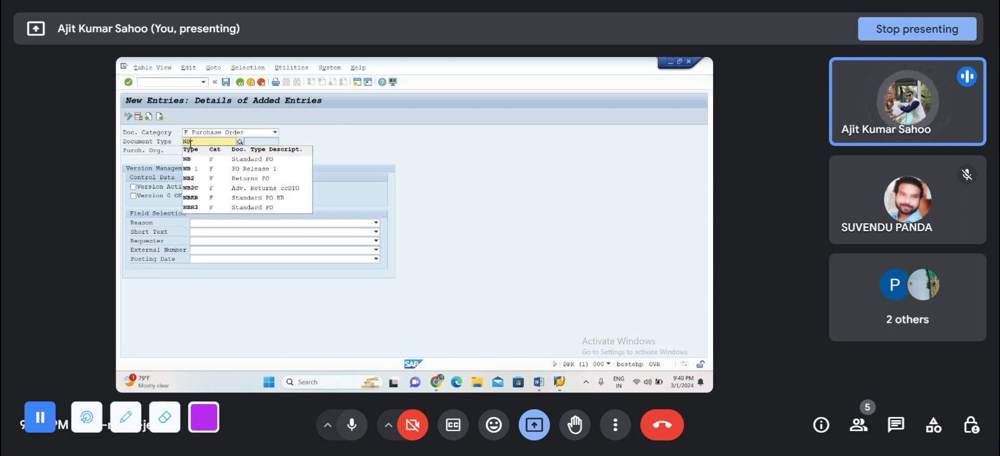
click(188, 161)
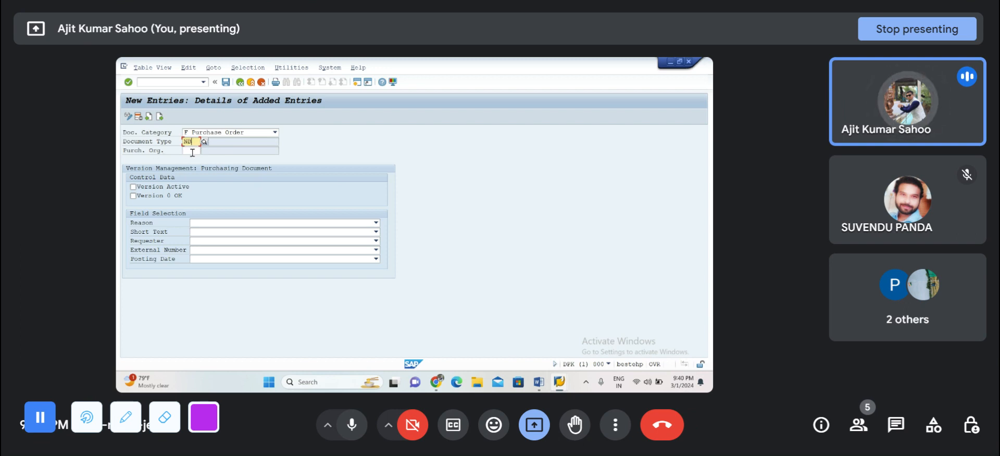
click(192, 153)
text(PPL)
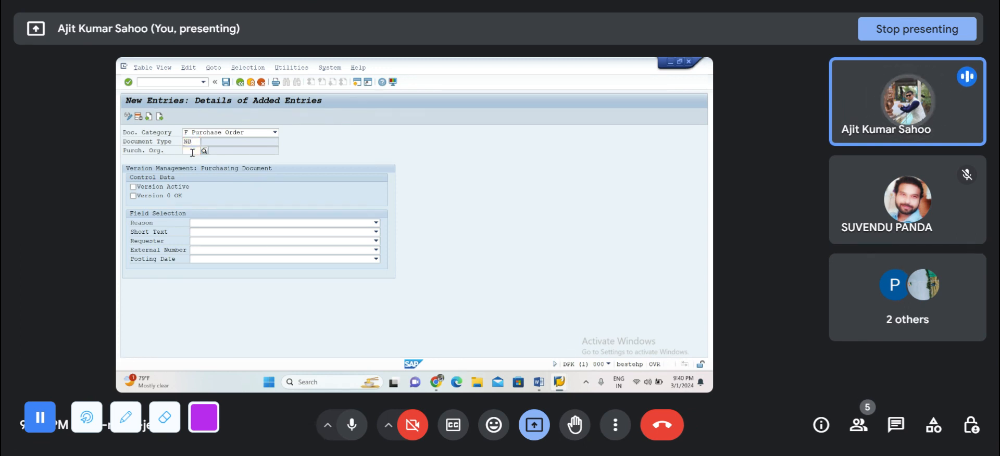
text(1)
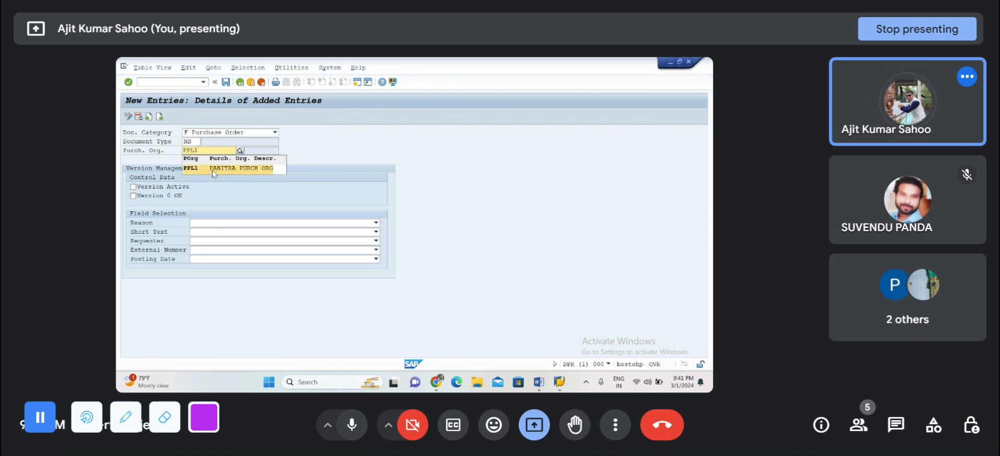
click(212, 170)
key(Return)
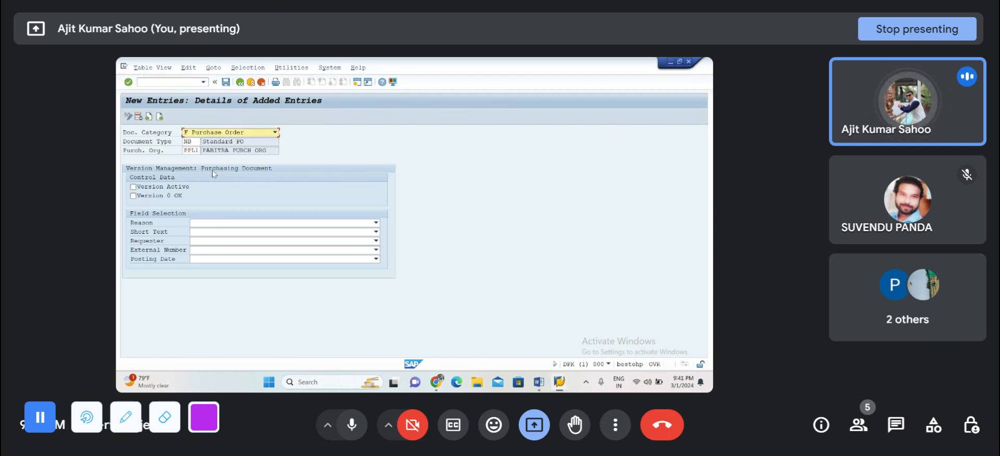
Step: Set Version Active for the new purchase order entry and save it to the proposed customizing request
click(134, 188)
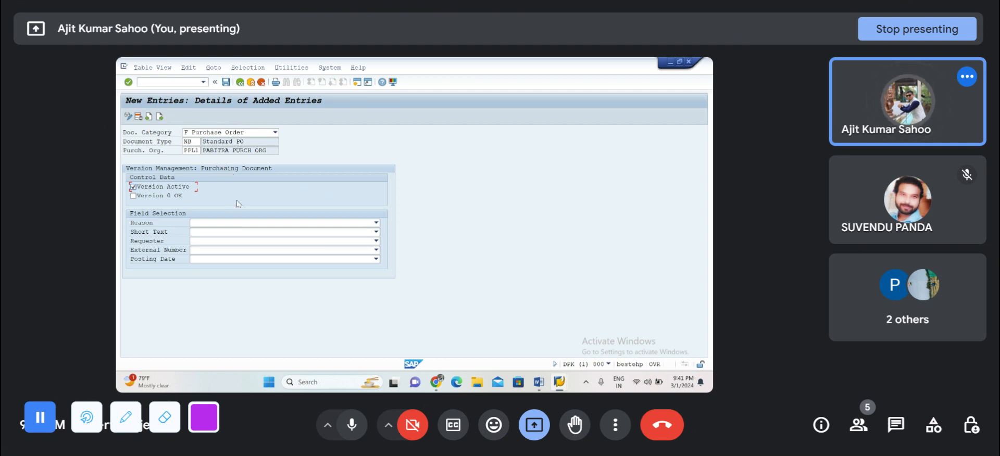
key(Return)
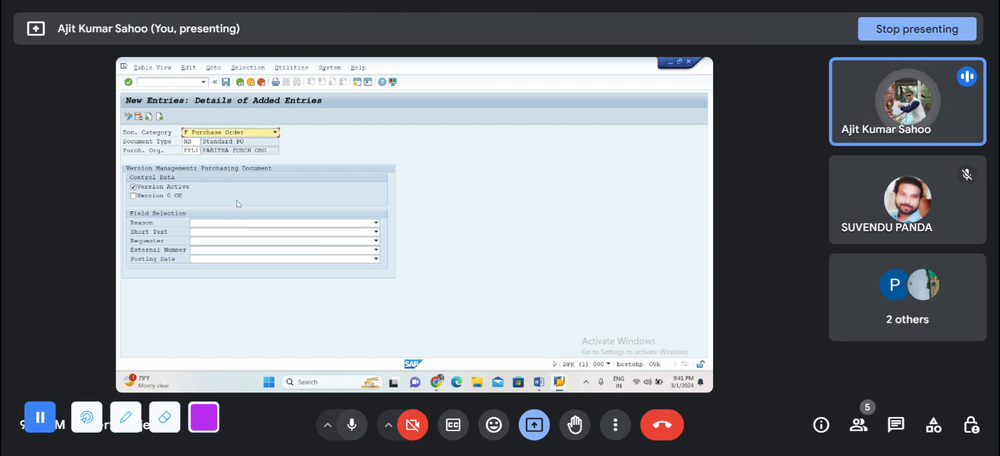
click(226, 82)
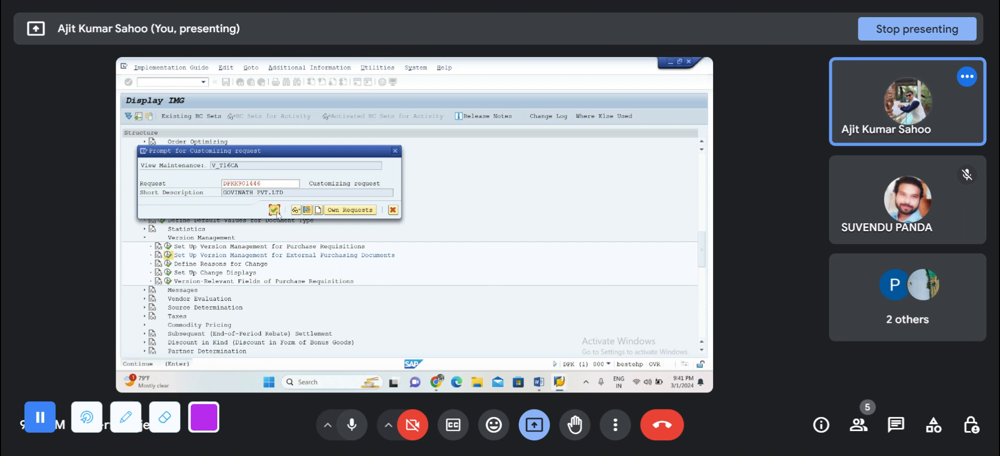
click(274, 210)
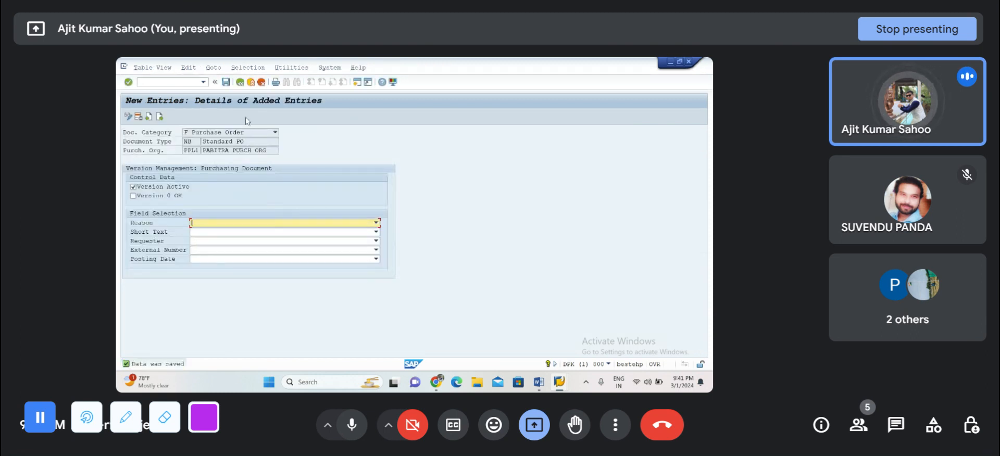
Step: Return to the version management overview and examine the Standard PO entry for purchasing organization PPL1
click(241, 82)
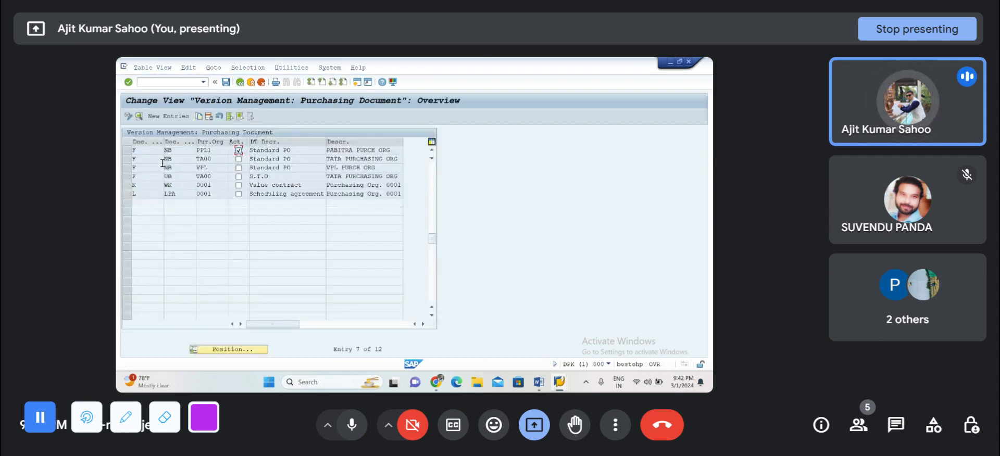
click(127, 151)
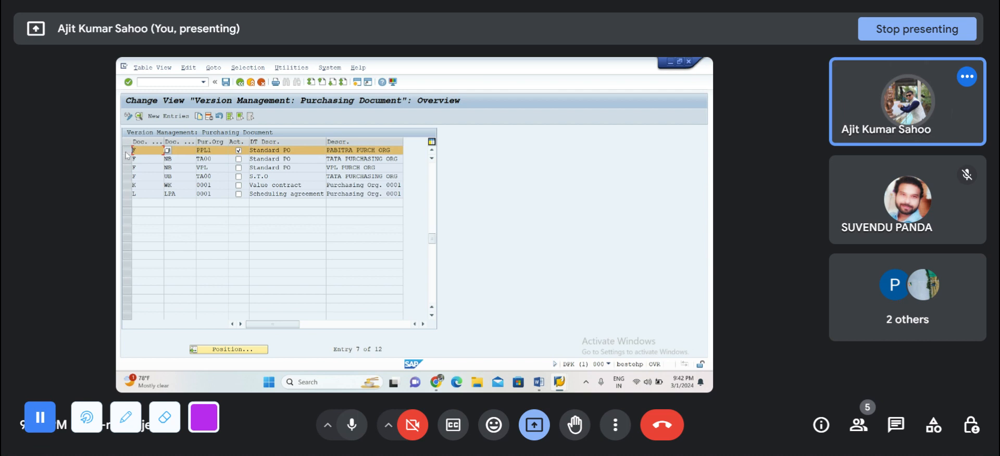
click(216, 150)
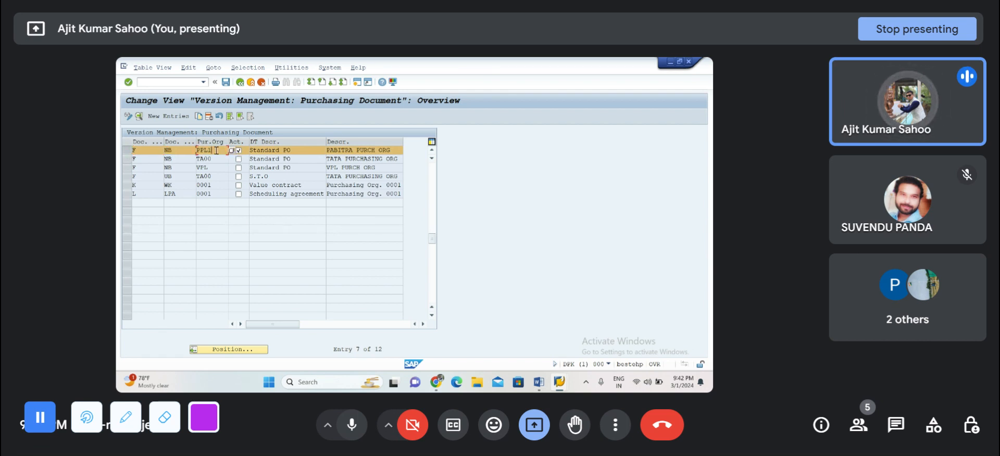
click(184, 151)
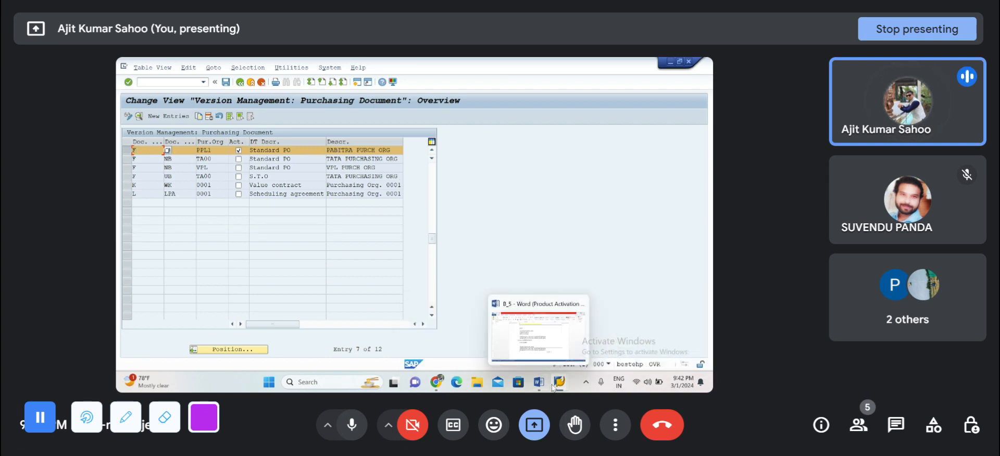
Step: In the Word notes, copy the Material and Vendor lines above the Version Management heading below the purchase order configuration path and remove the material line's indent
mouse_move(559, 383)
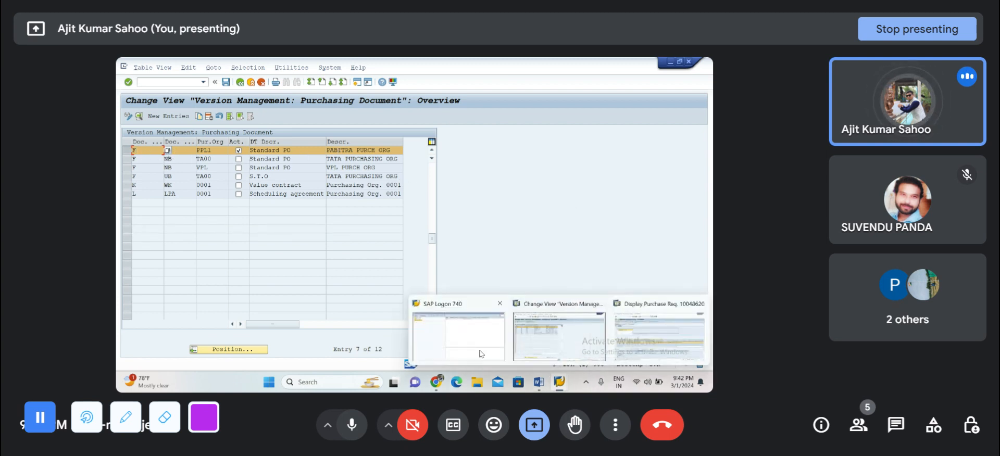
click(539, 382)
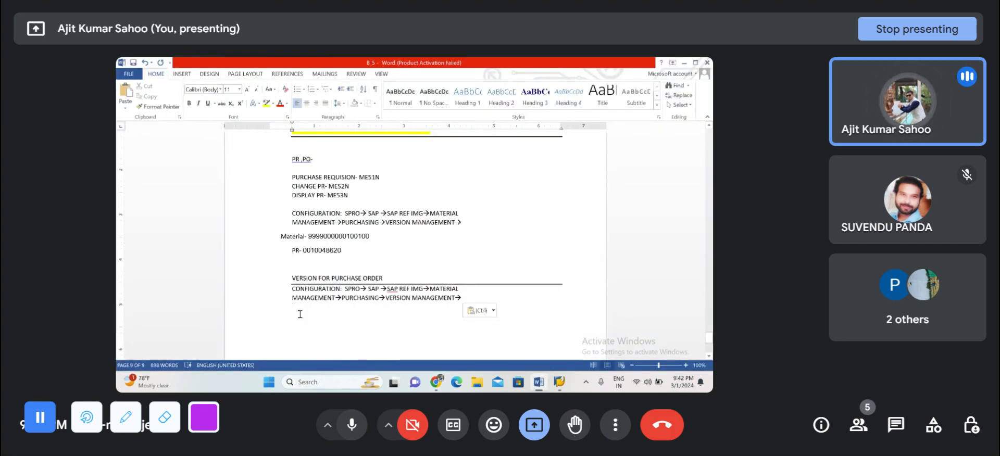
click(300, 314)
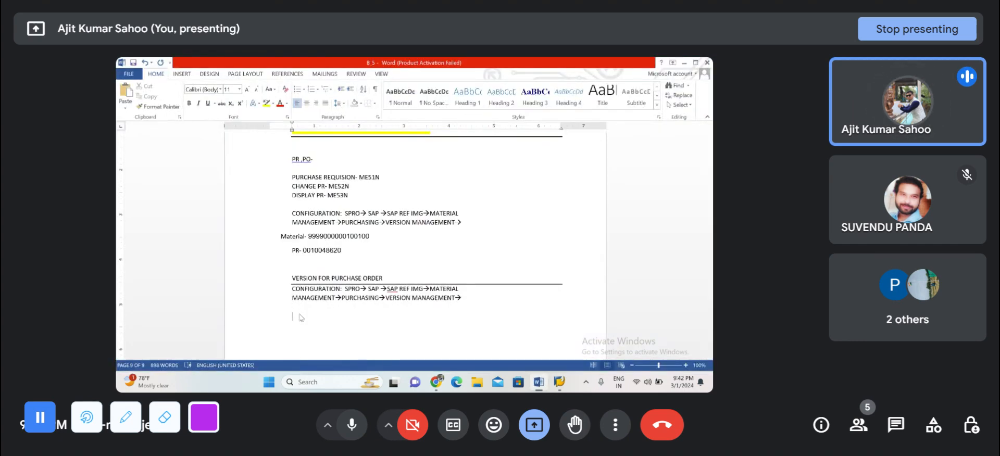
scroll(300, 315, up, 12)
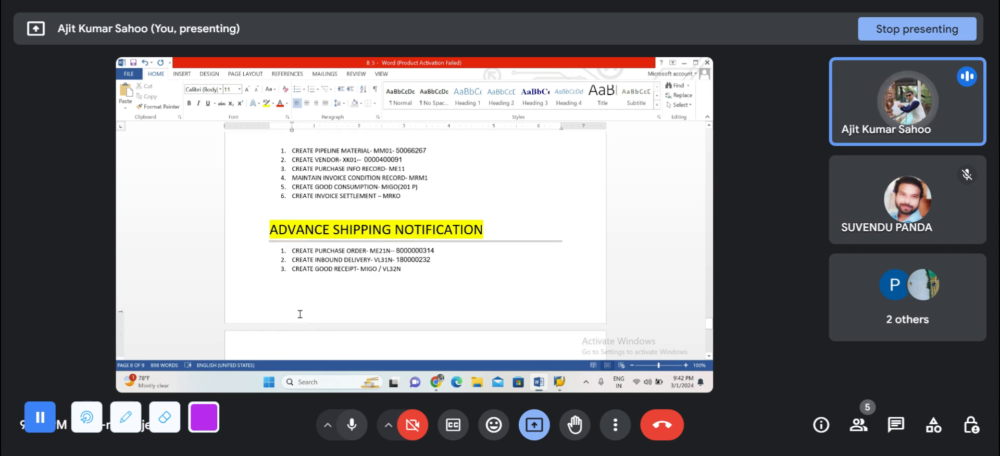
scroll(300, 314, down, 4)
drag(273, 259, 343, 279)
key(ctrl+c)
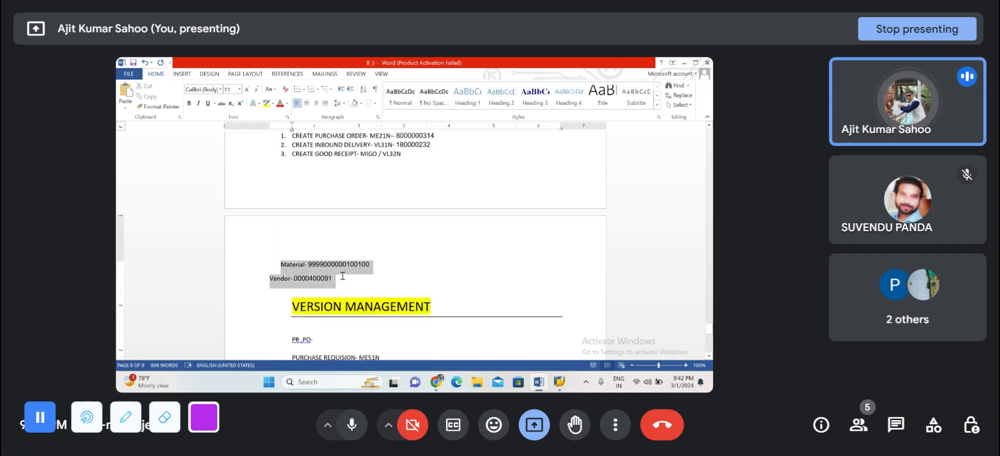
scroll(342, 279, down, 15)
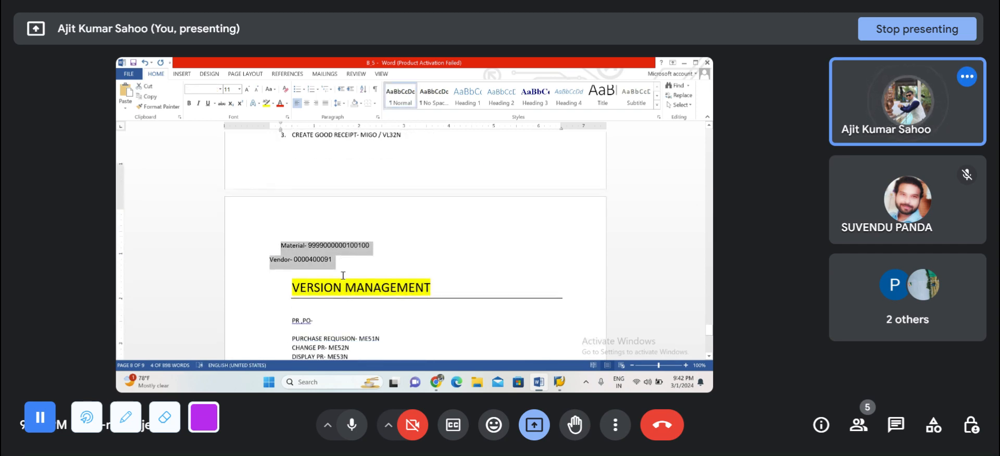
click(306, 173)
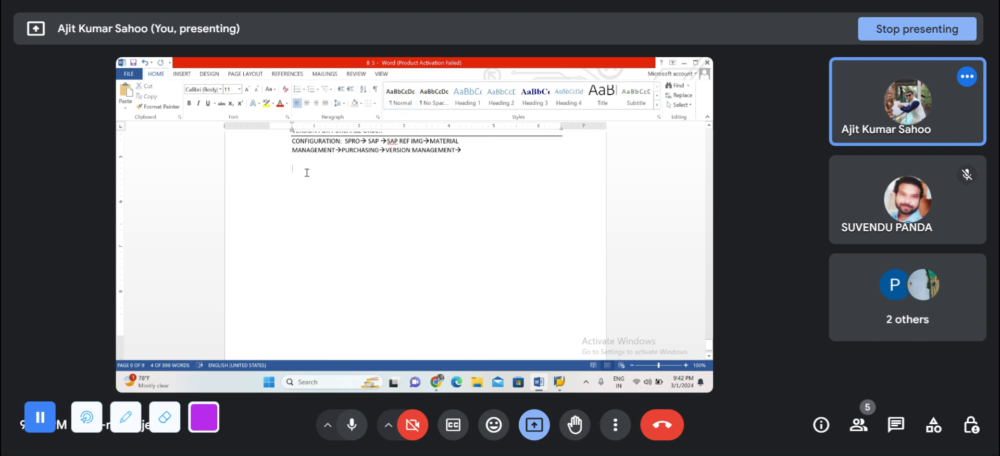
key(ctrl+v)
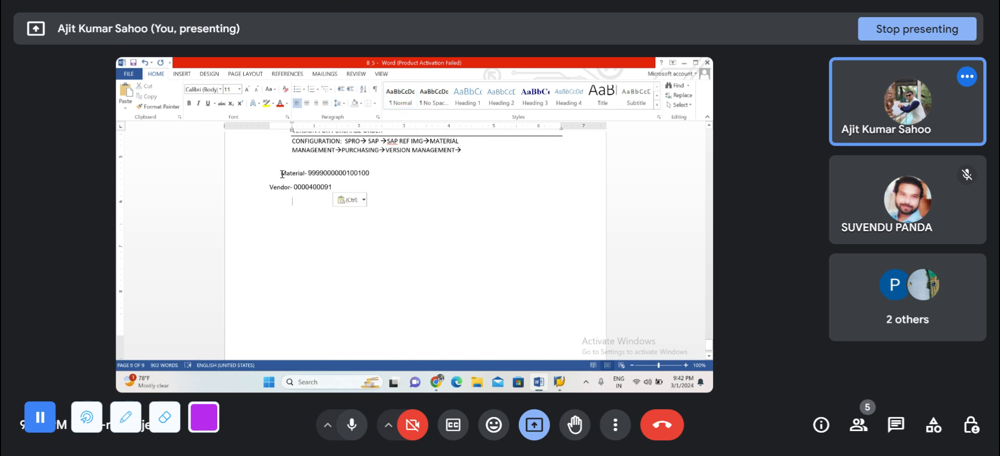
click(281, 174)
key(BackSpace)
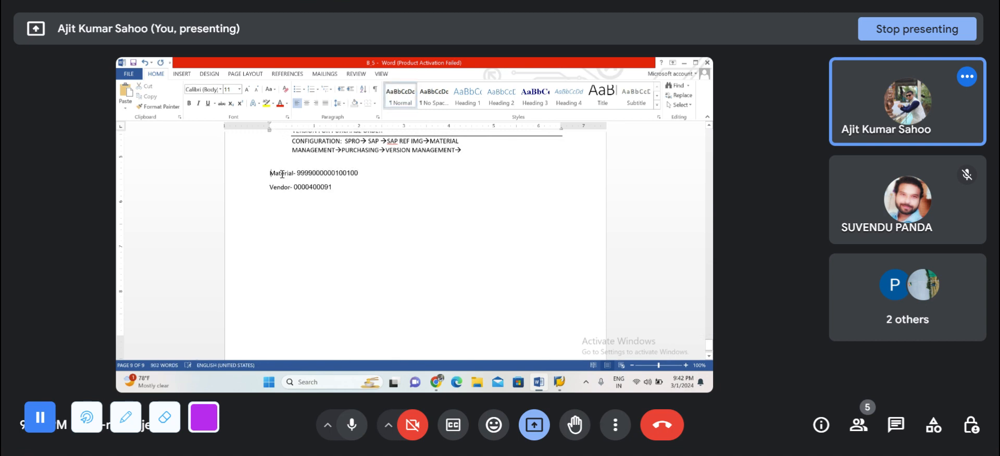
Step: Copy the vendor number from the Word notes and open transaction ME21N in a new SAP session
double_click(317, 188)
key(ctrl+c)
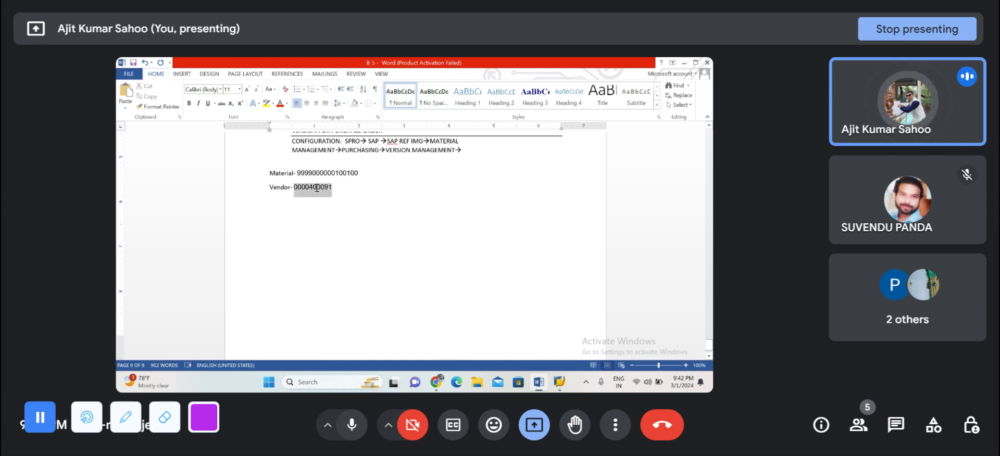
click(683, 63)
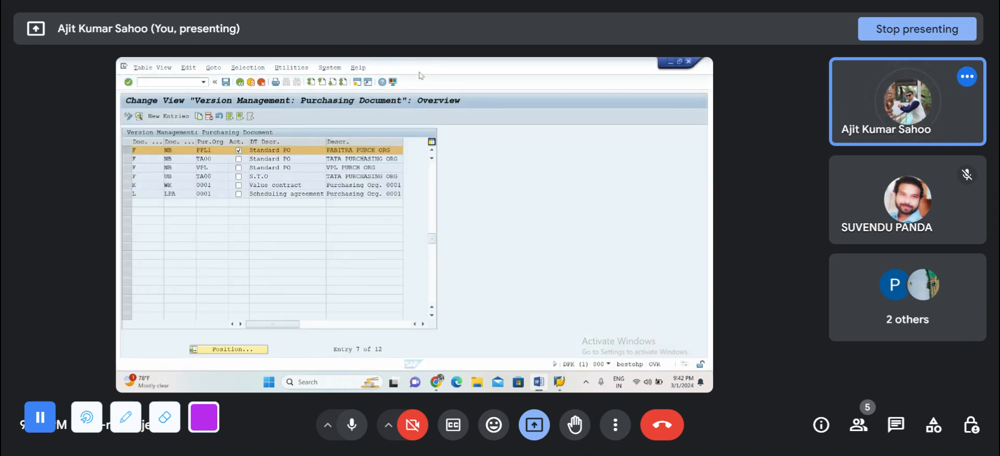
click(164, 81)
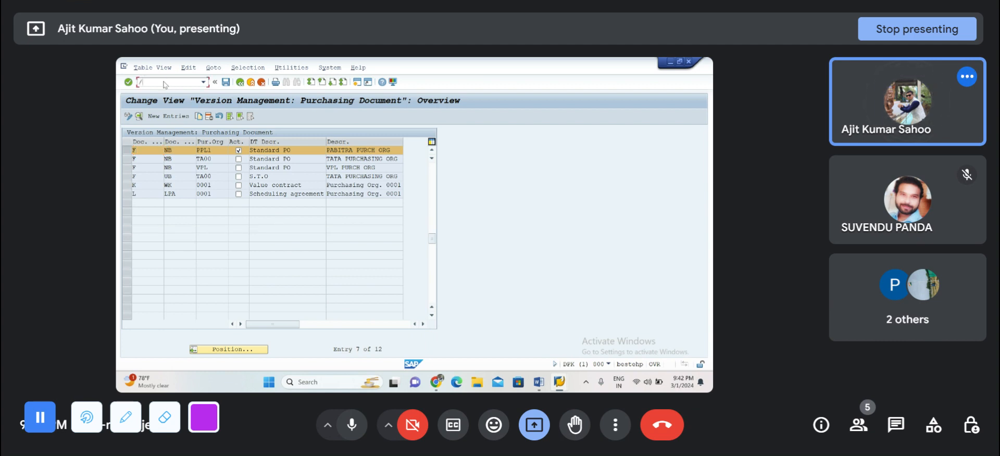
text(/ome21n)
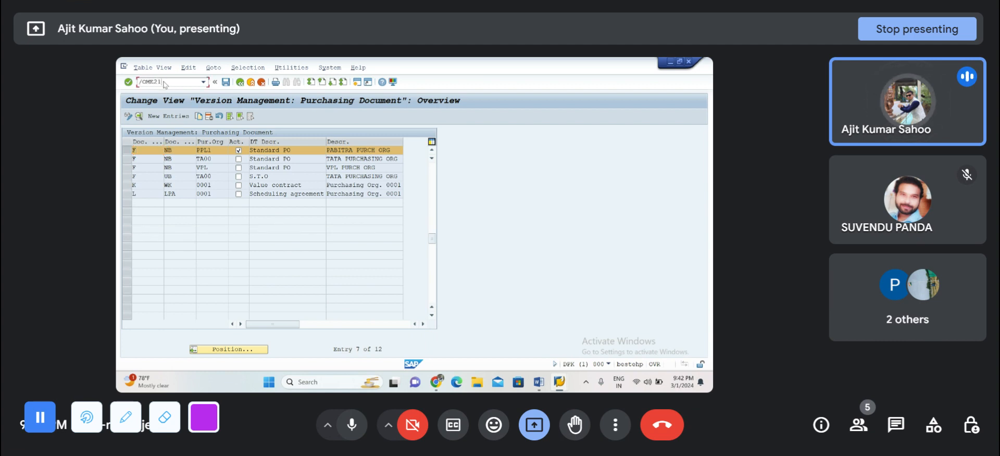
key(Return)
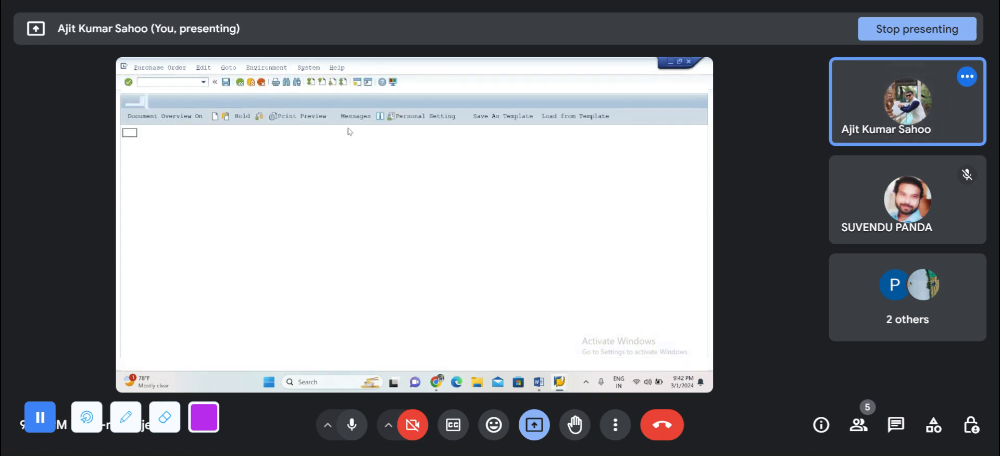
Step: Enter the copied vendor number, purchasing organization PPL1, purchasing group PP and company code PPL1 in the purchase order header
click(343, 133)
key(ctrl+v)
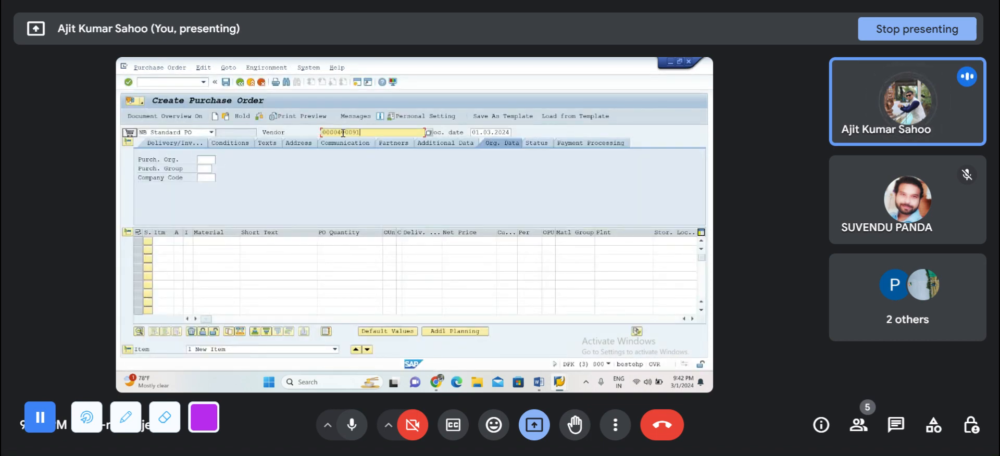
key(Return)
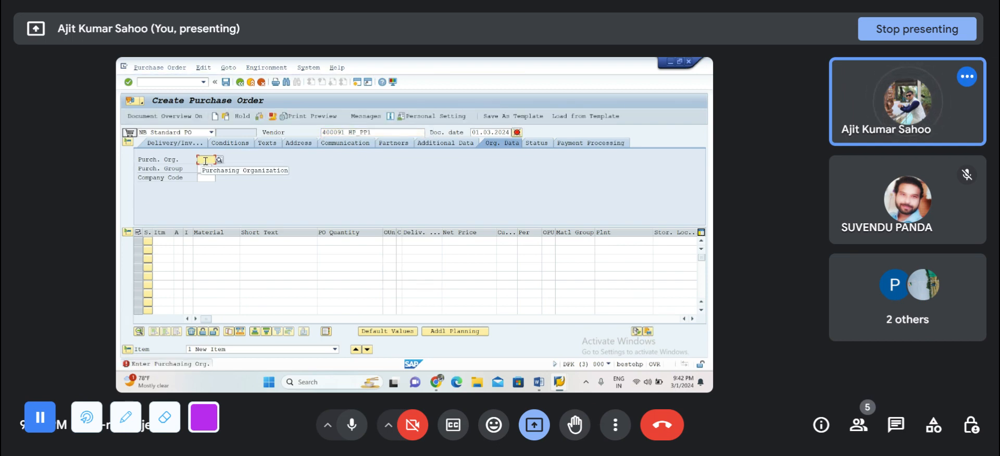
text(PPL1)
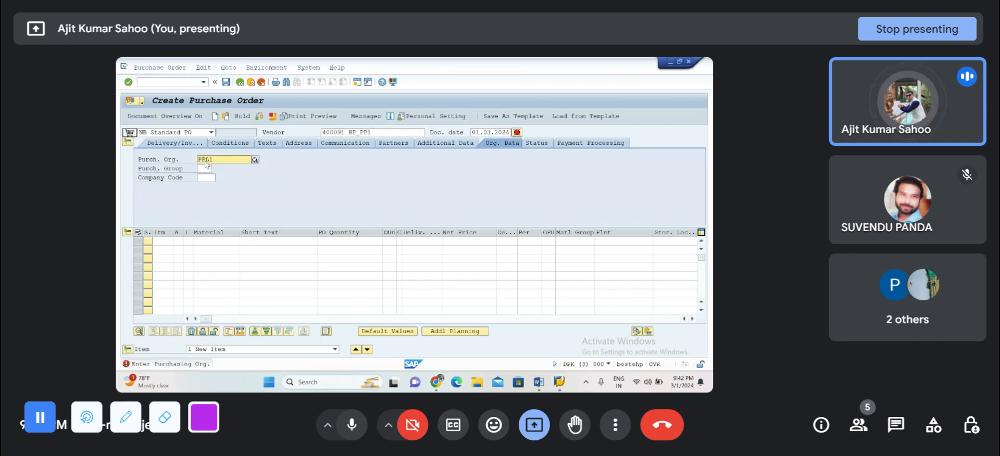
click(199, 177)
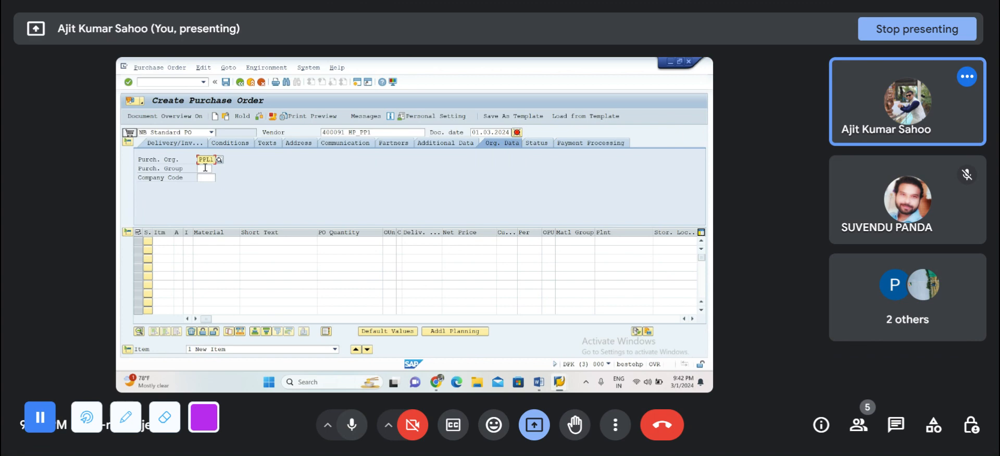
click(204, 167)
click(203, 177)
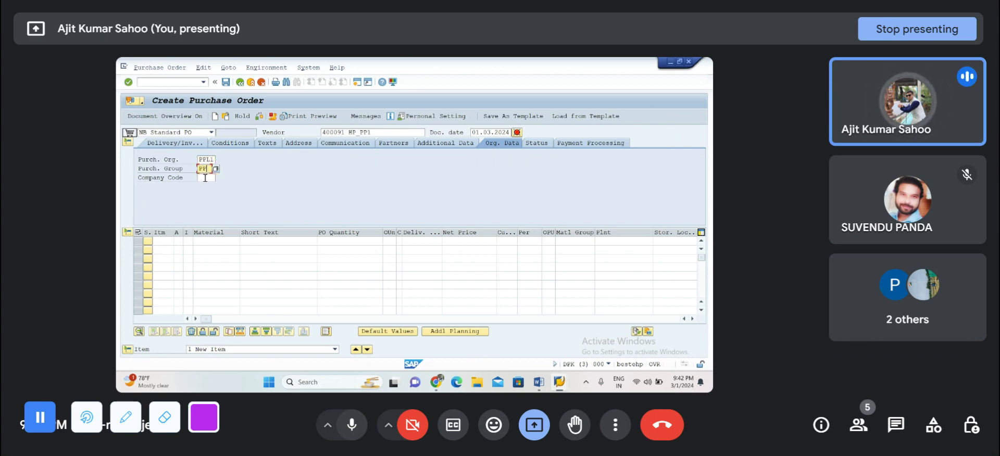
click(205, 178)
click(205, 185)
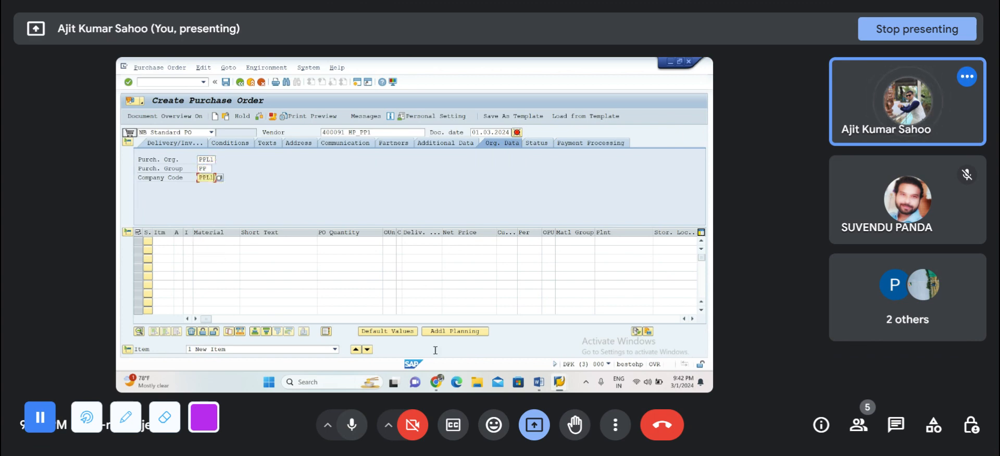
mouse_move(439, 388)
click(384, 339)
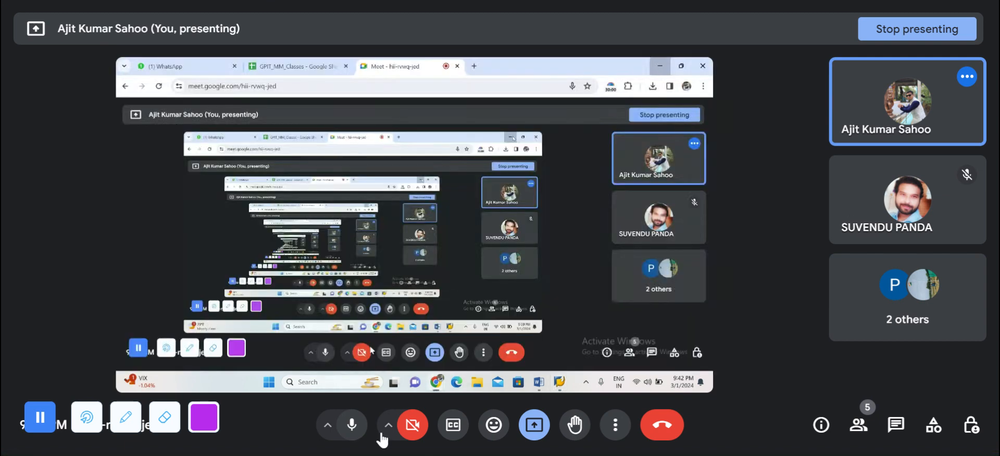
click(352, 427)
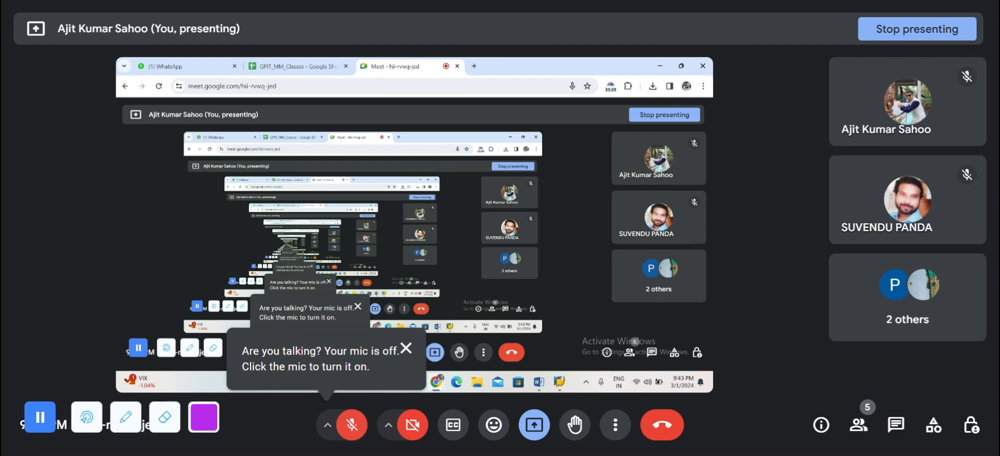
key(ctrl+d)
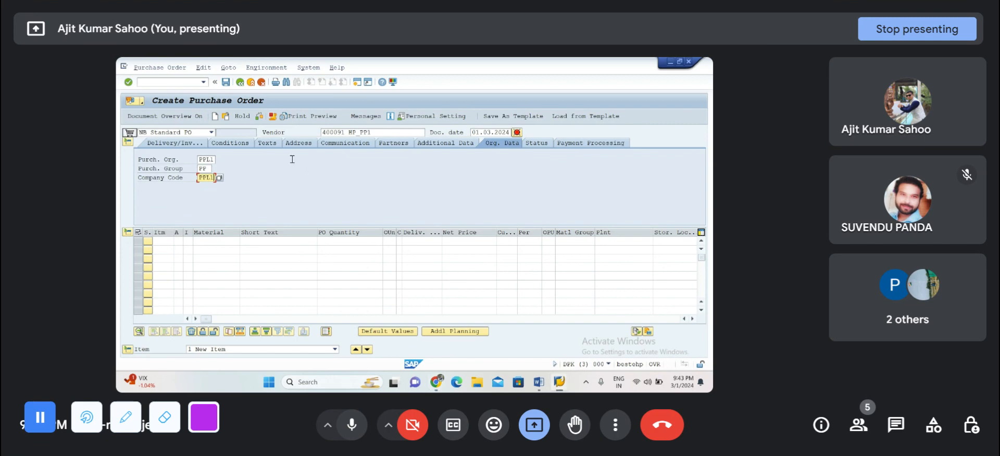
click(275, 193)
key(Return)
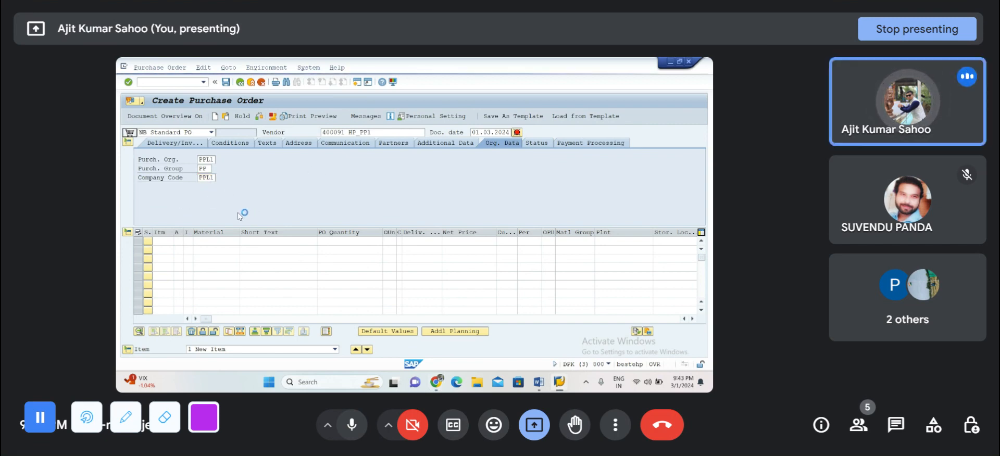
click(538, 381)
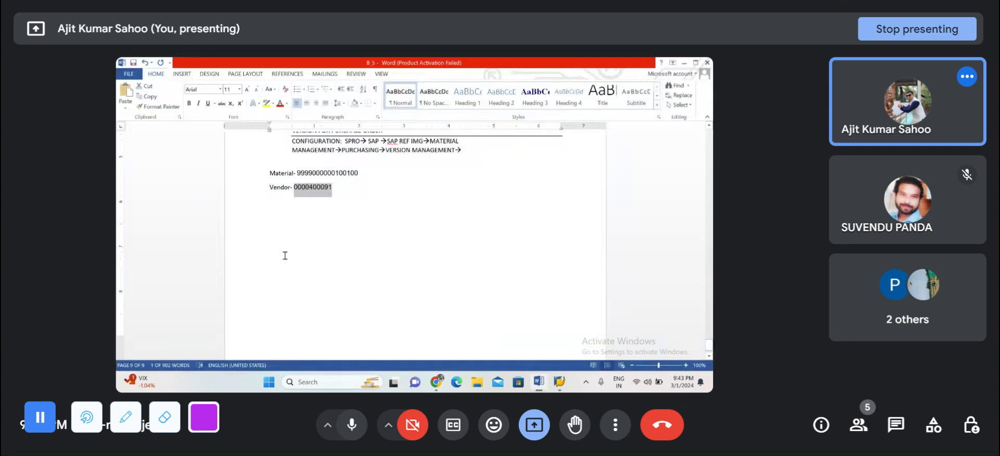
double_click(312, 173)
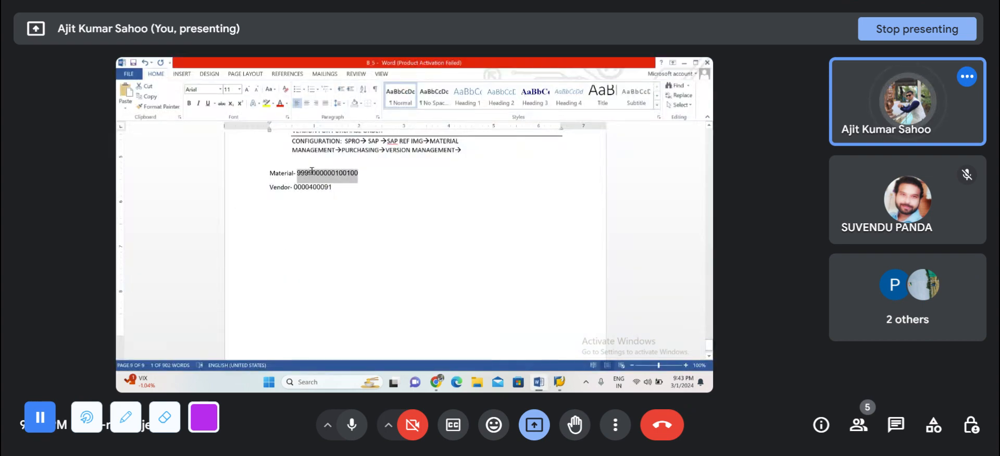
click(685, 62)
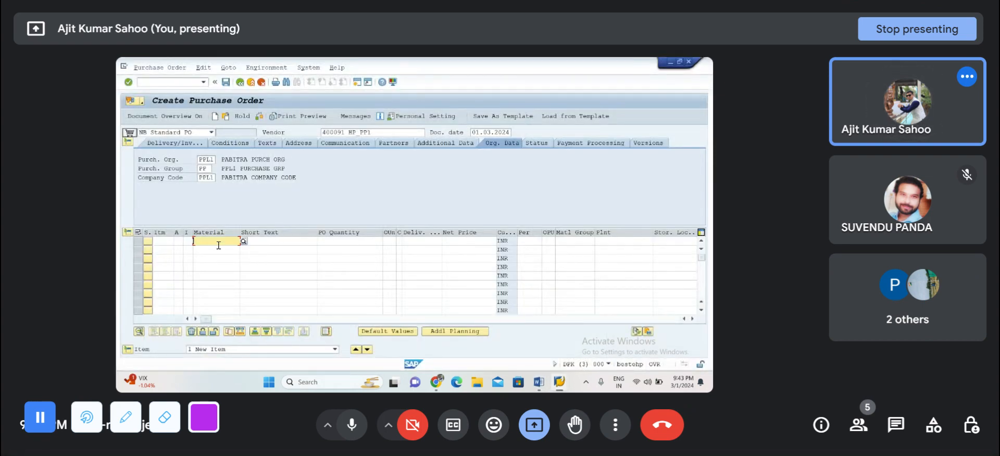
key(ctrl+v)
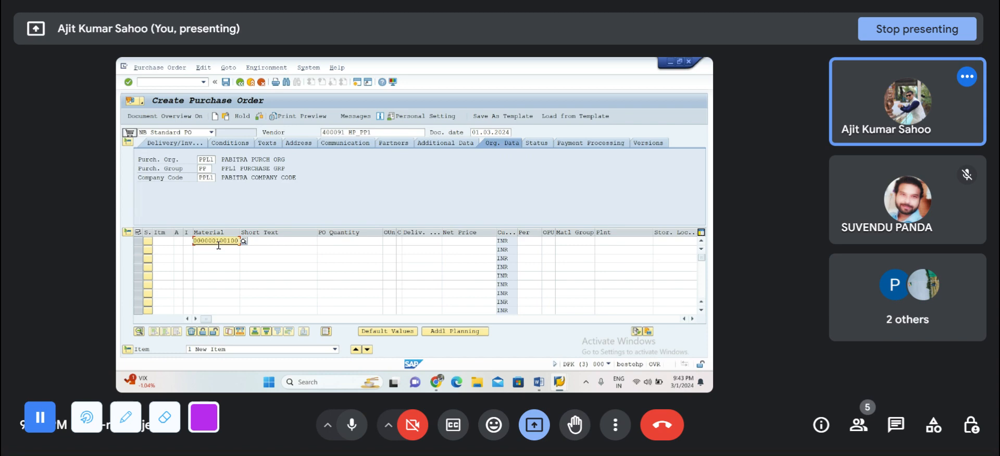
Step: Set the first item's PO quantity to 100, delivery date to 22.03.2024, plant to PP1 and storage location to 1000
click(338, 242)
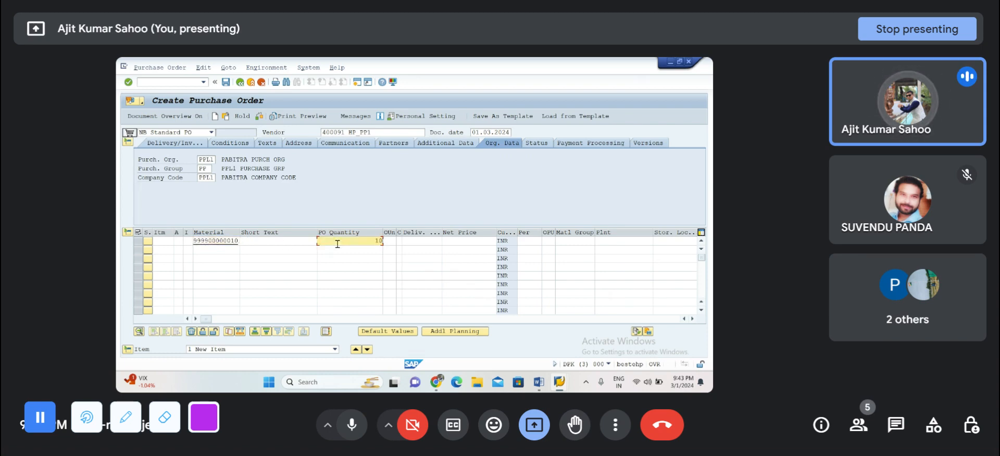
click(410, 241)
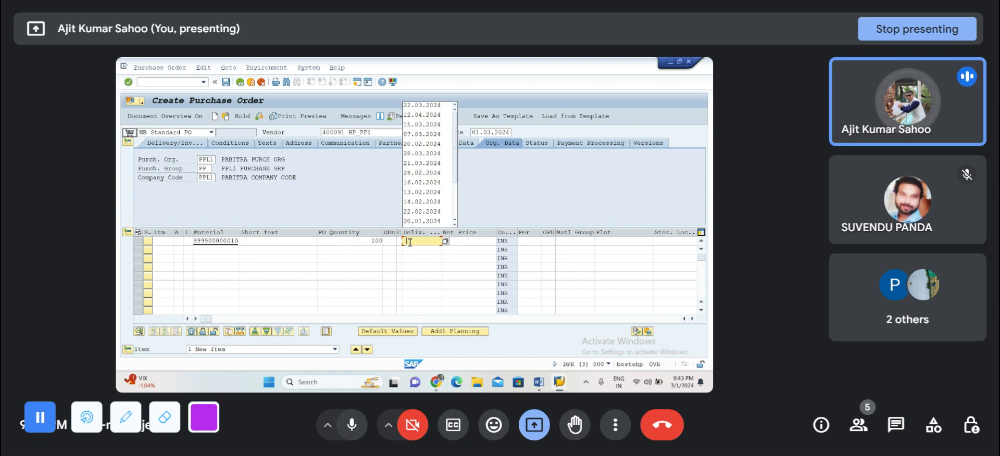
click(414, 107)
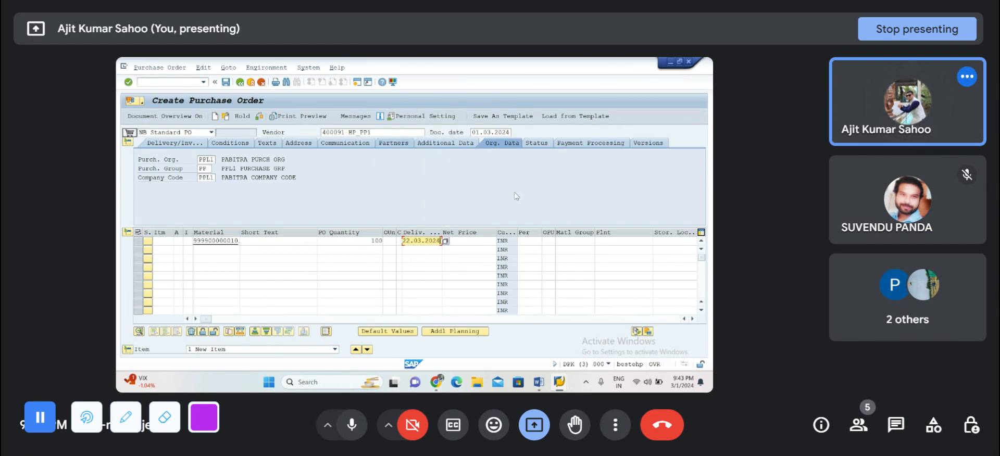
click(464, 246)
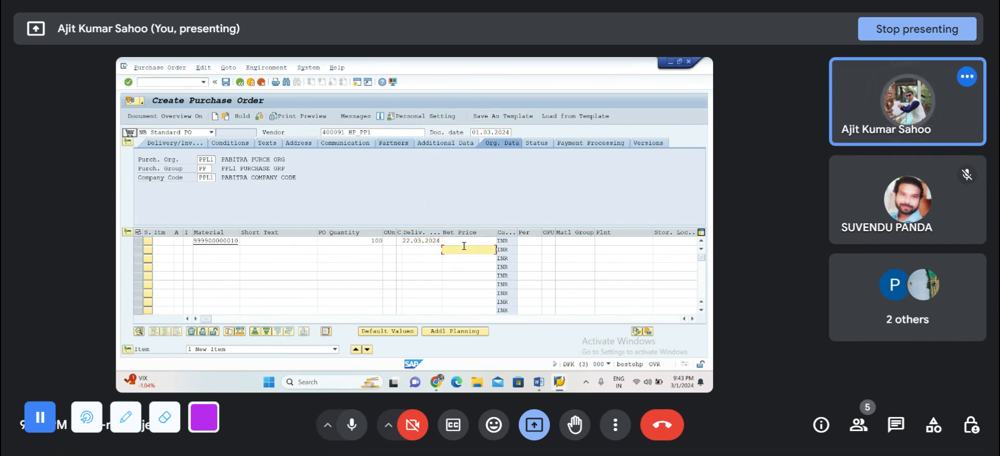
click(610, 242)
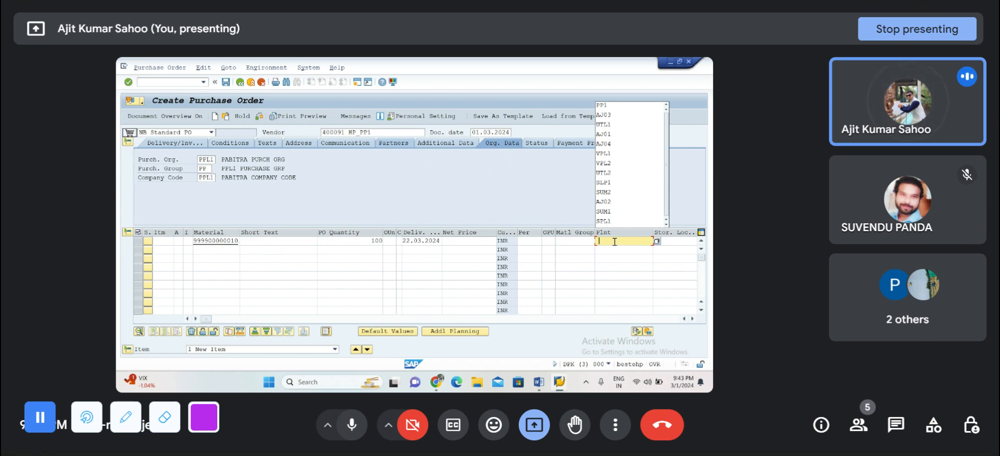
click(608, 106)
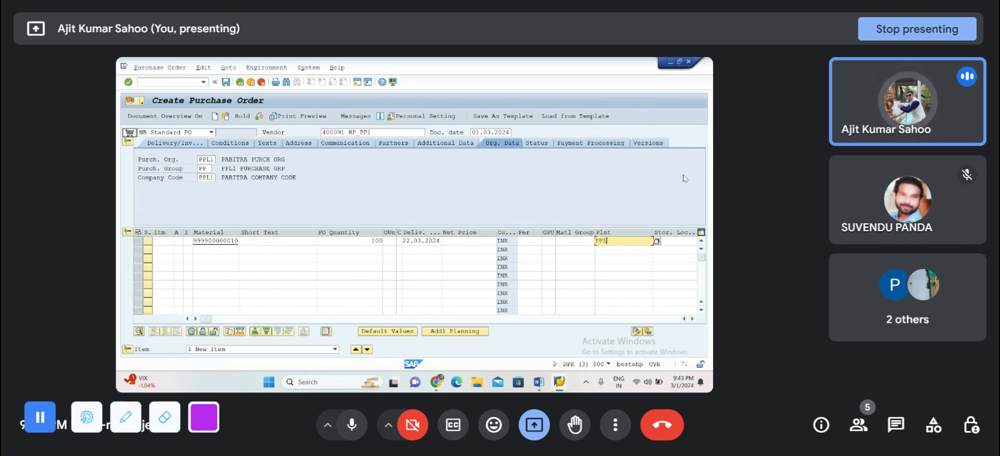
click(675, 242)
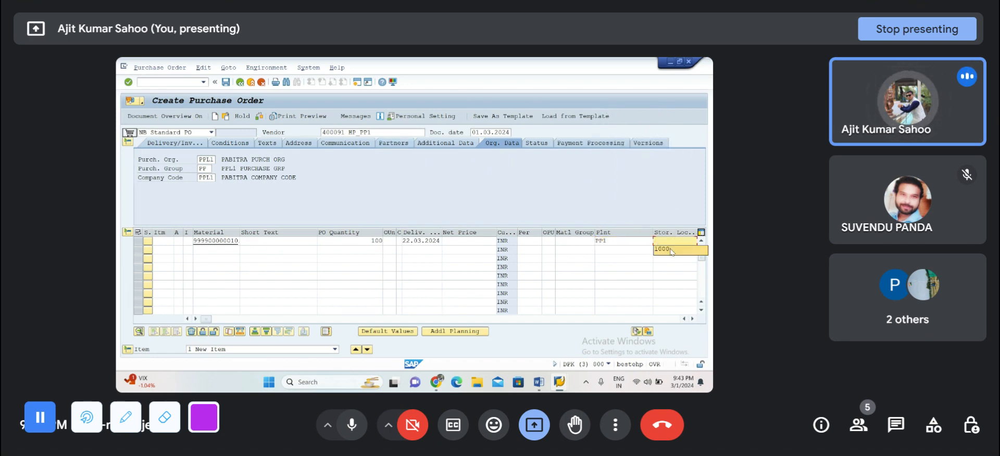
click(672, 251)
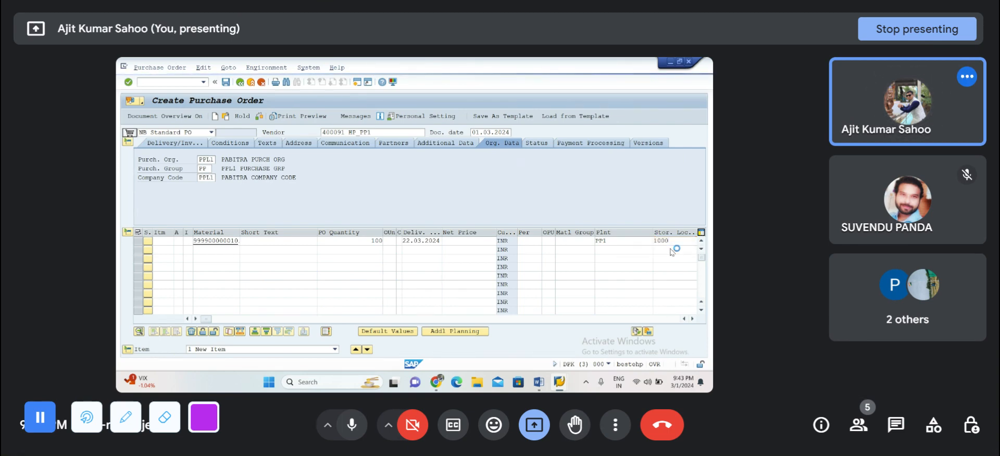
Step: Confirm the first item's data, check the purchase order, and save it despite the system messages
key(Return)
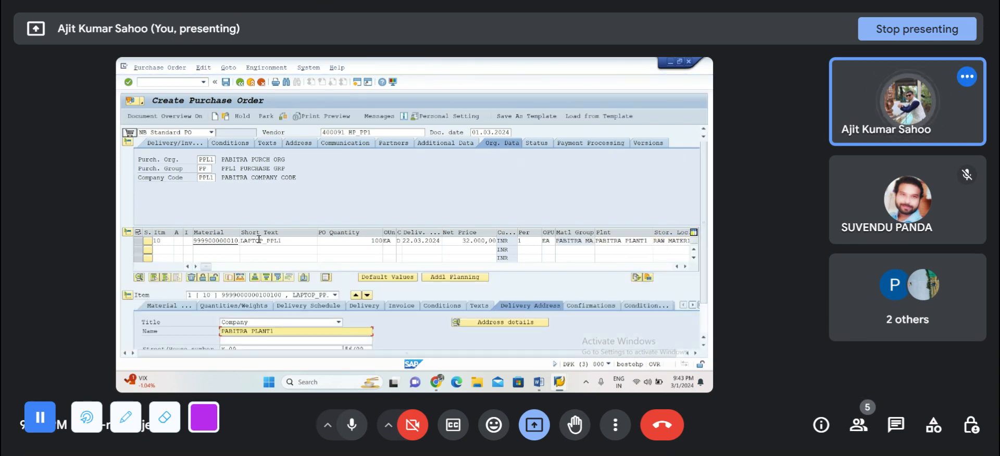
click(283, 117)
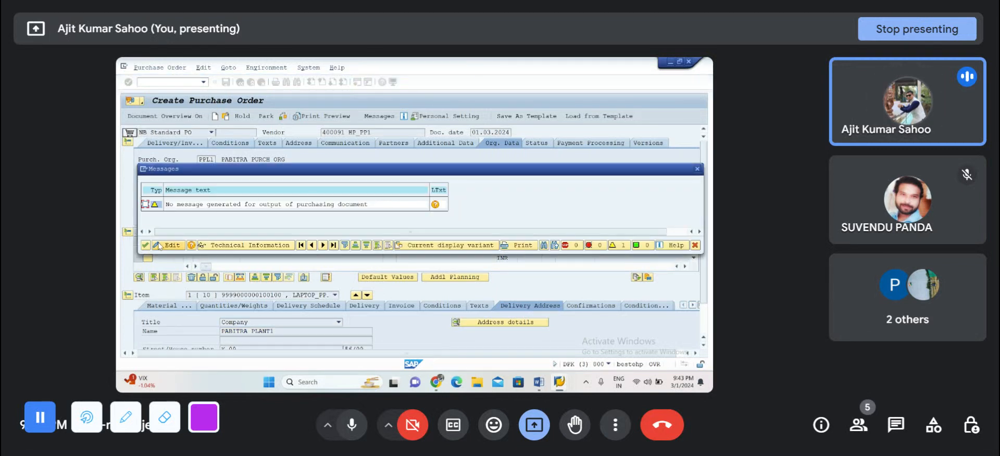
click(146, 246)
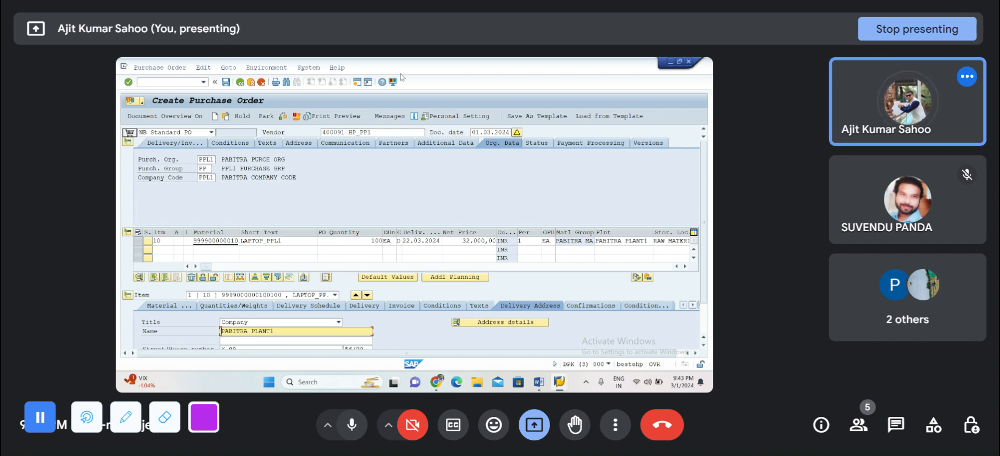
click(226, 83)
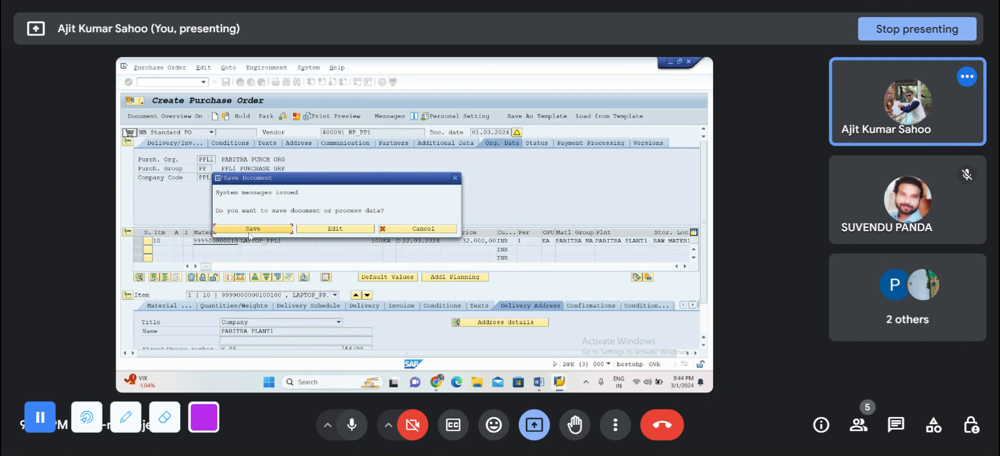
click(251, 232)
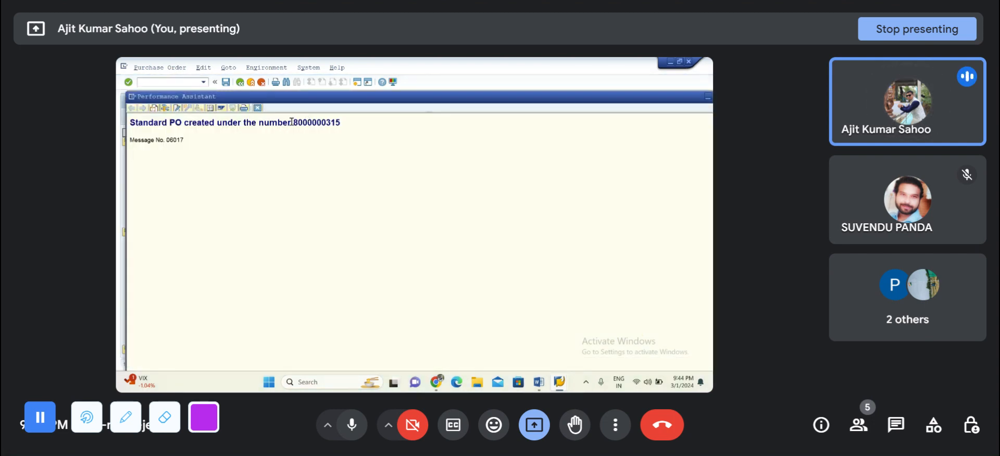
Step: Copy the new purchase order number and record it in the Word notes on a PO line below the vendor
double_click(314, 123)
key(ctrl+c)
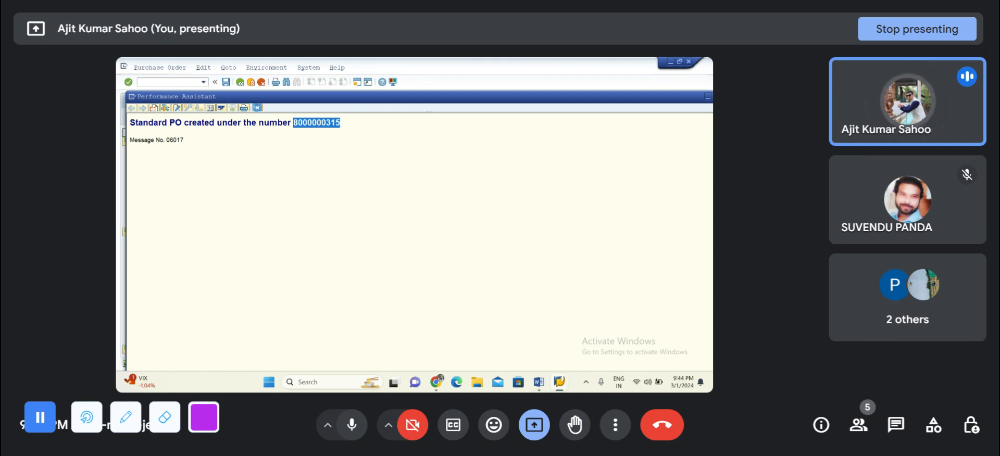
click(258, 108)
click(538, 385)
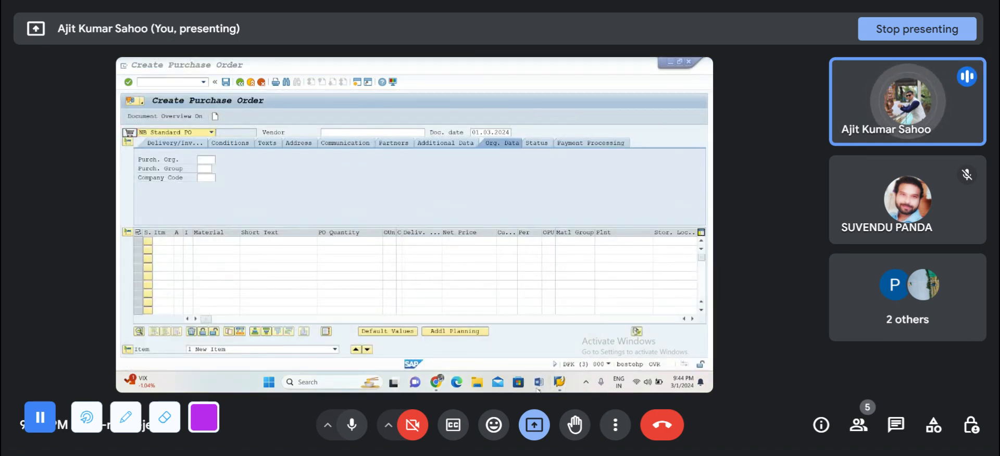
click(282, 201)
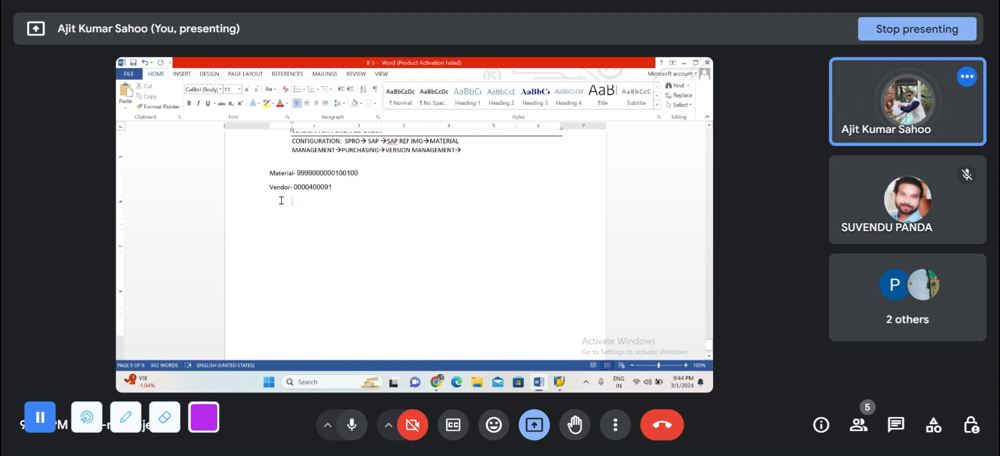
text(PO-)
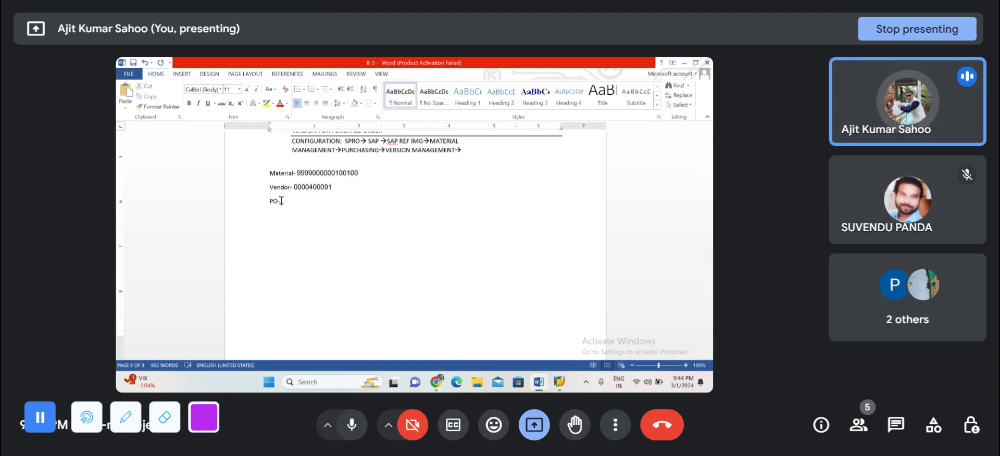
key(ctrl+v)
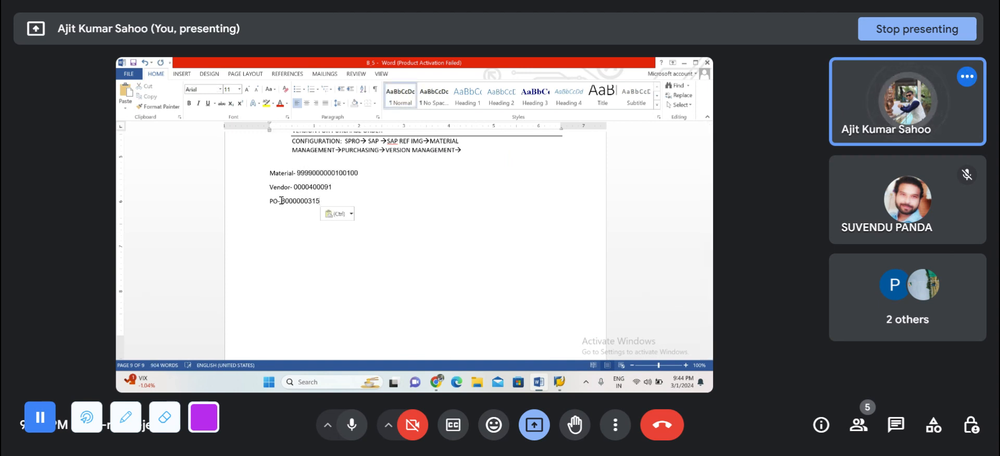
click(281, 200)
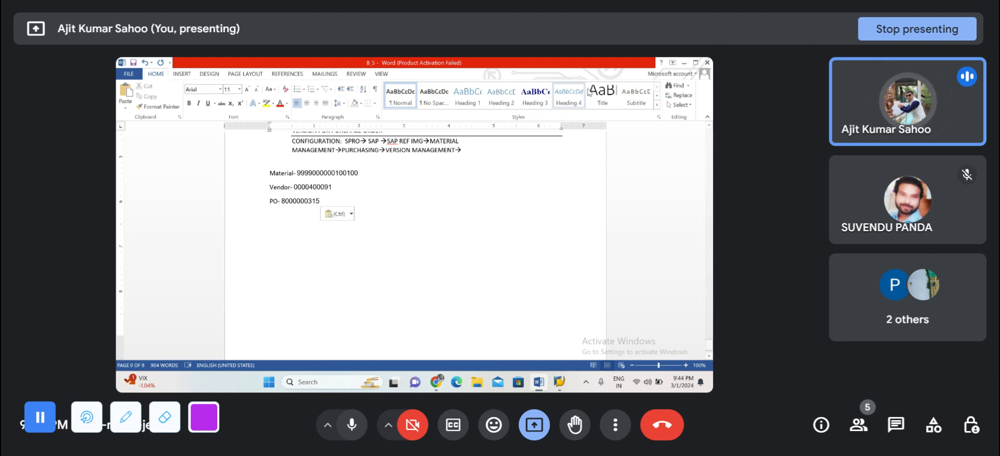
Step: Return to SAP, open transaction MIGO and try to load the new purchase order for a goods receipt
click(683, 63)
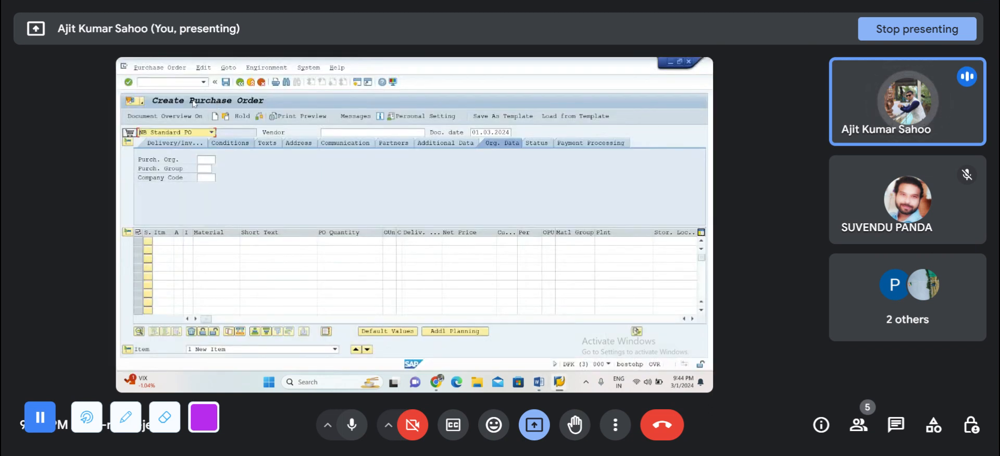
click(170, 84)
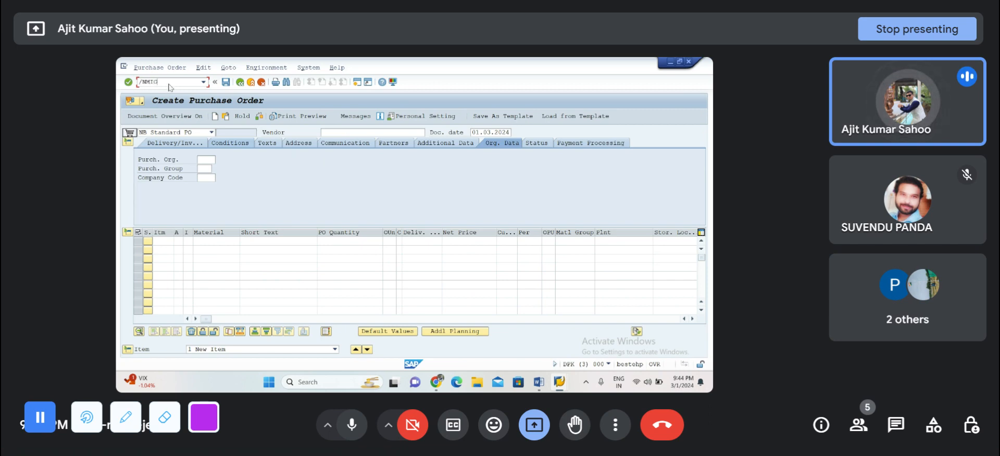
key(Return)
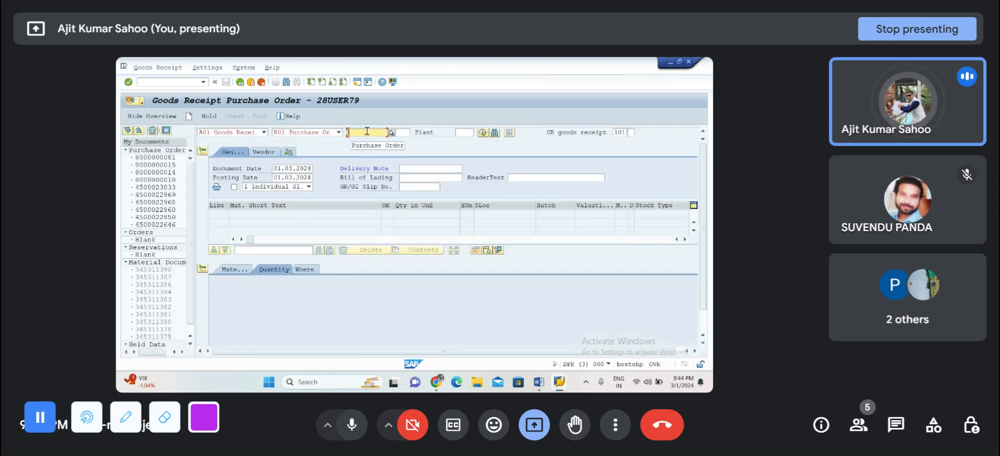
key(ctrl+v)
key(Return)
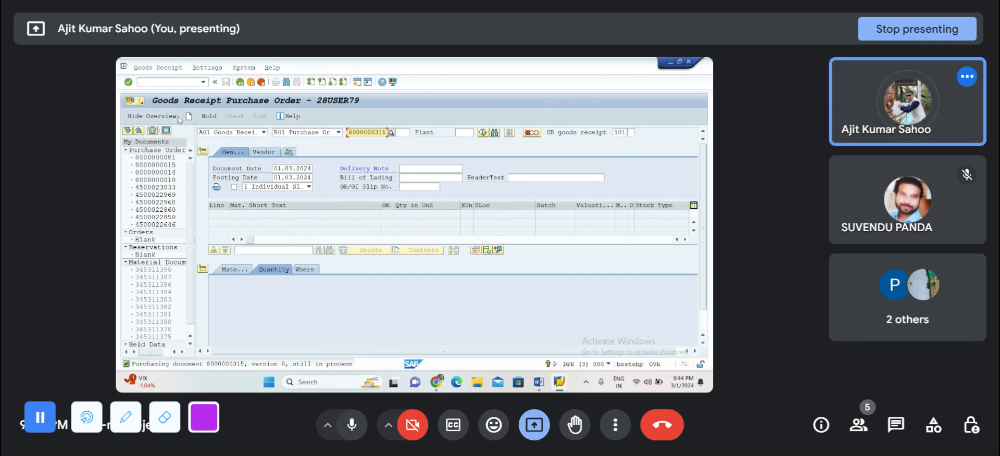
Step: Open transaction ME22N in a new session and load the newly created purchase order by its number
click(166, 83)
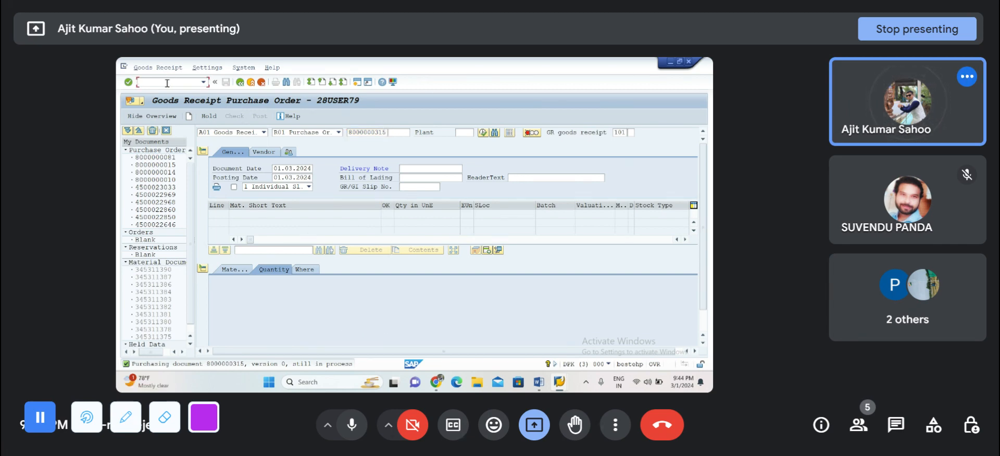
text(/OME22N)
key(Return)
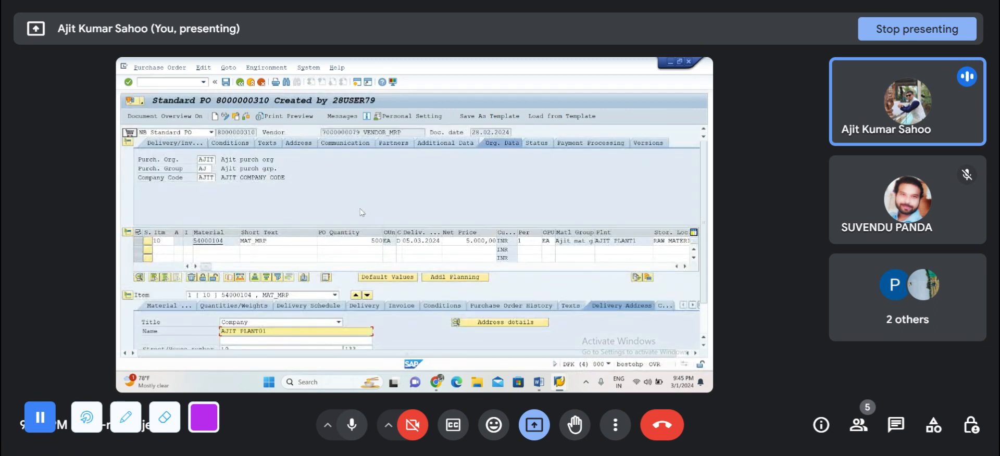
click(236, 117)
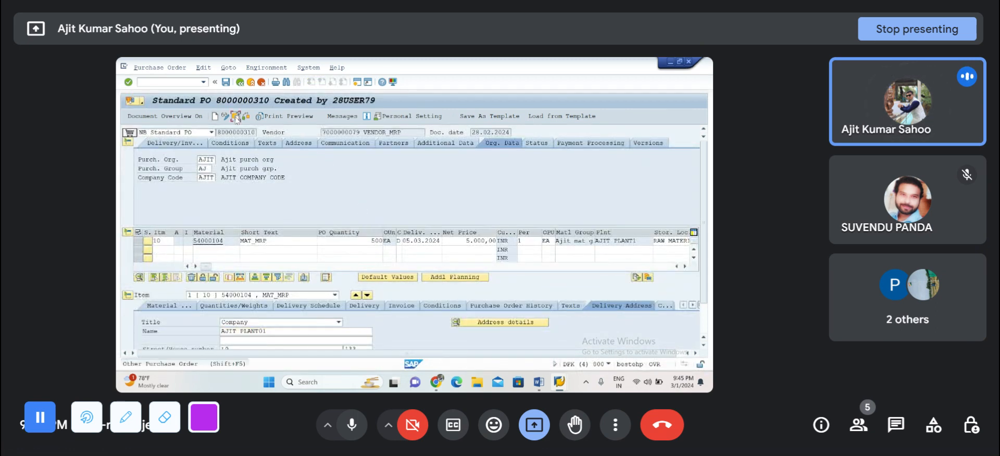
click(236, 118)
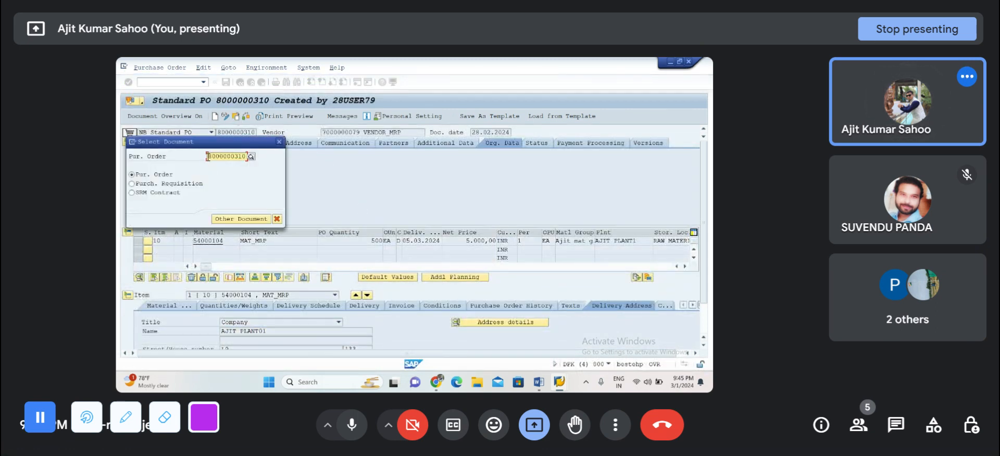
drag(208, 157, 282, 159)
key(BackSpace)
text(8000000315)
key(Return)
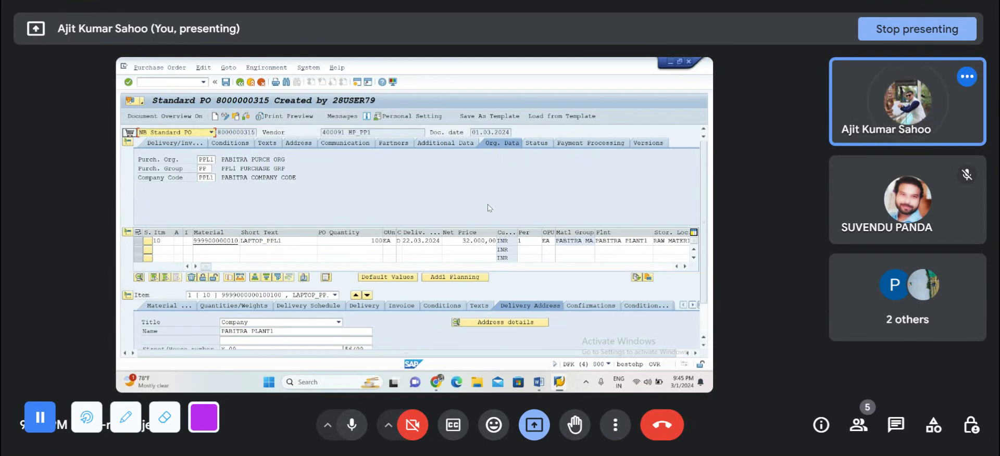
Step: View the purchase order's version data, then set item 10's PO quantity to 50 and save the order
click(639, 146)
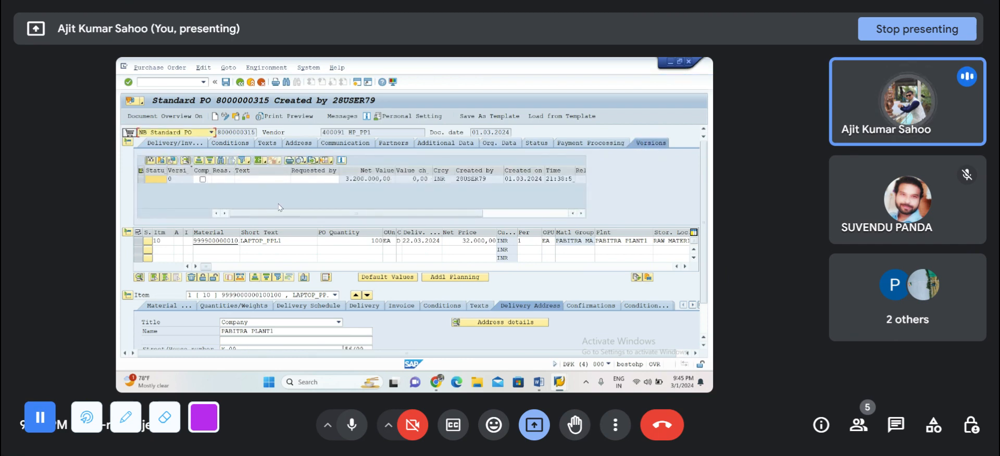
click(203, 180)
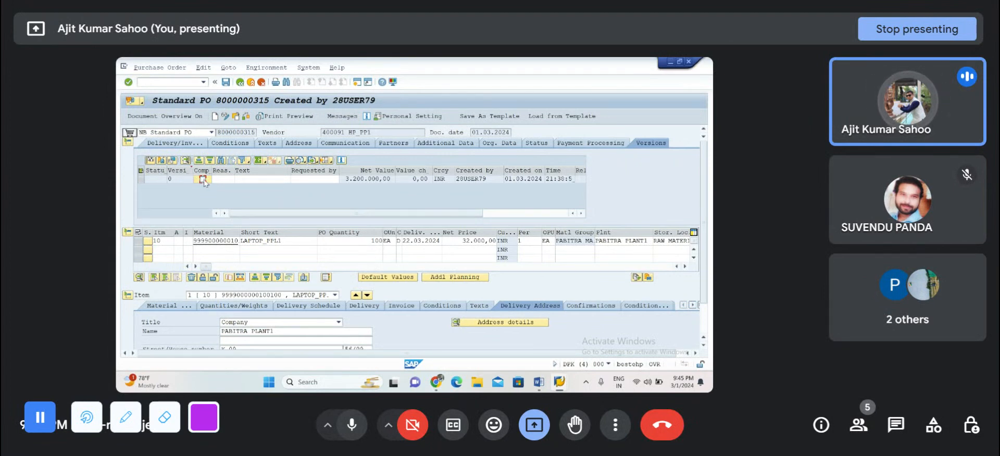
click(359, 240)
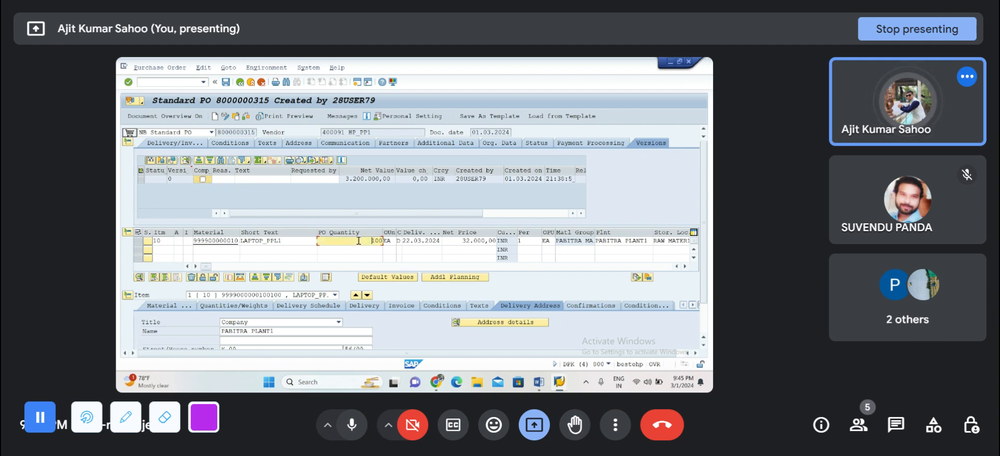
drag(359, 241, 391, 241)
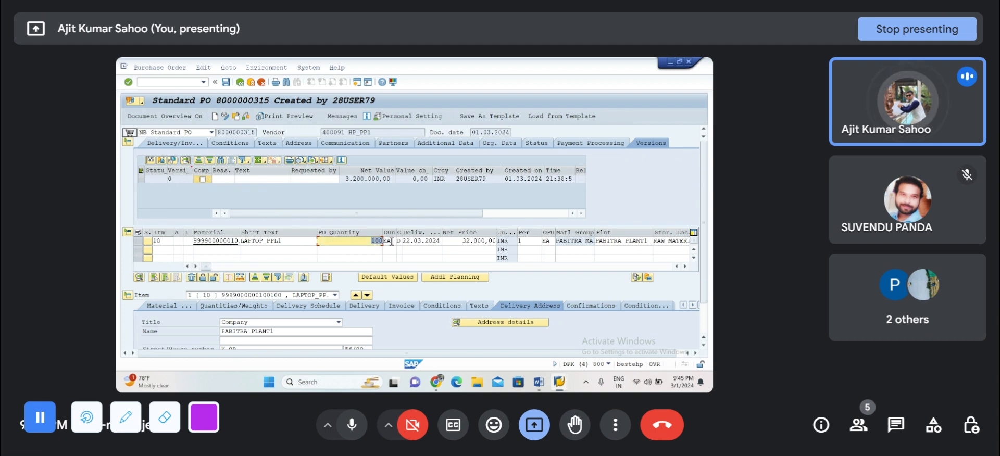
key(BackSpace)
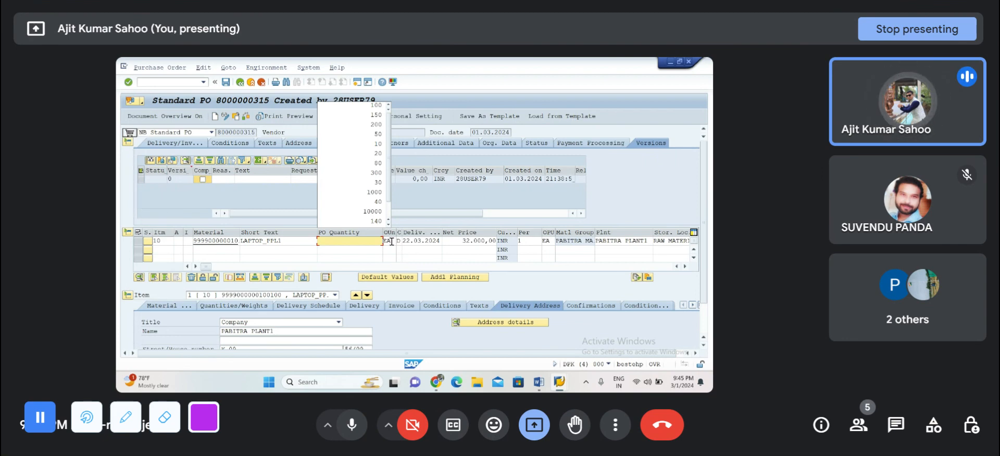
text(50)
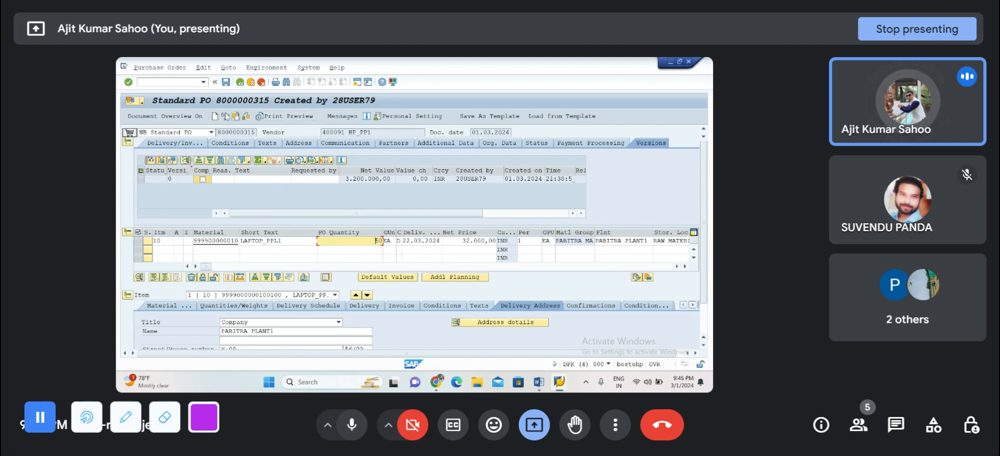
click(225, 83)
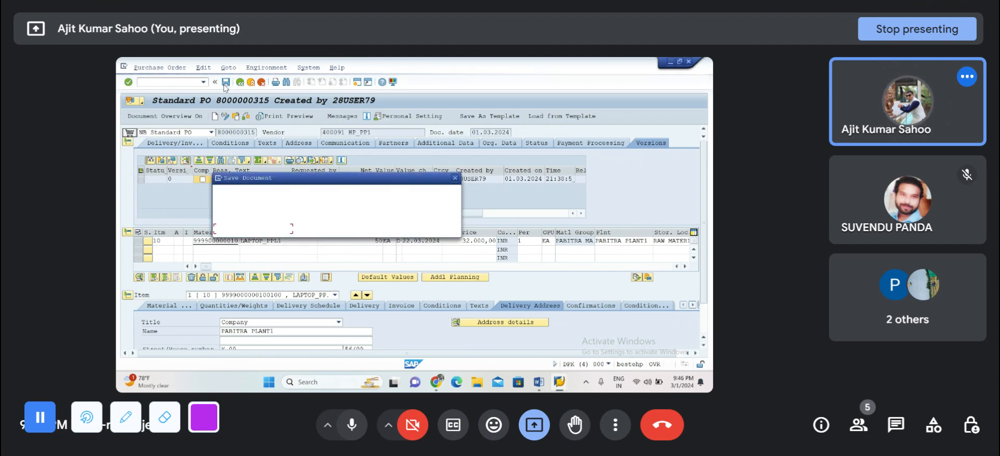
click(253, 230)
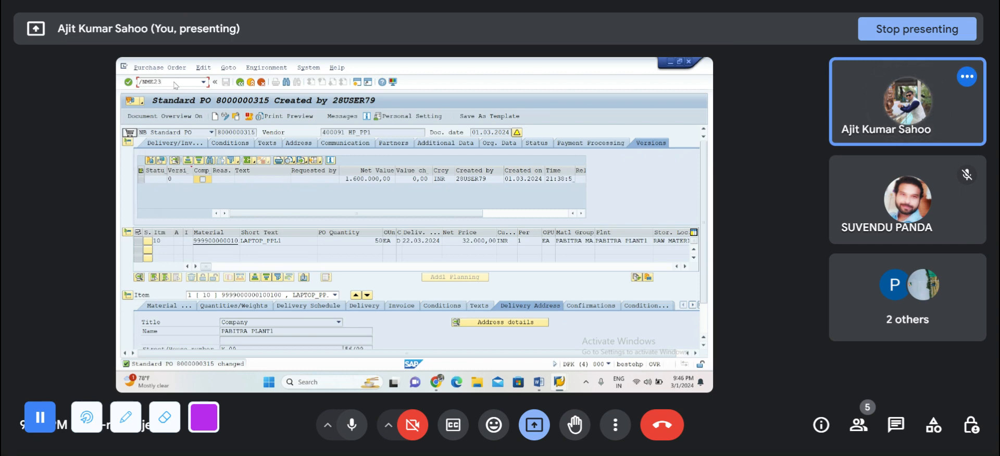
Step: Display the changed purchase order in transaction ME23N and check which document number is selected
key(Return)
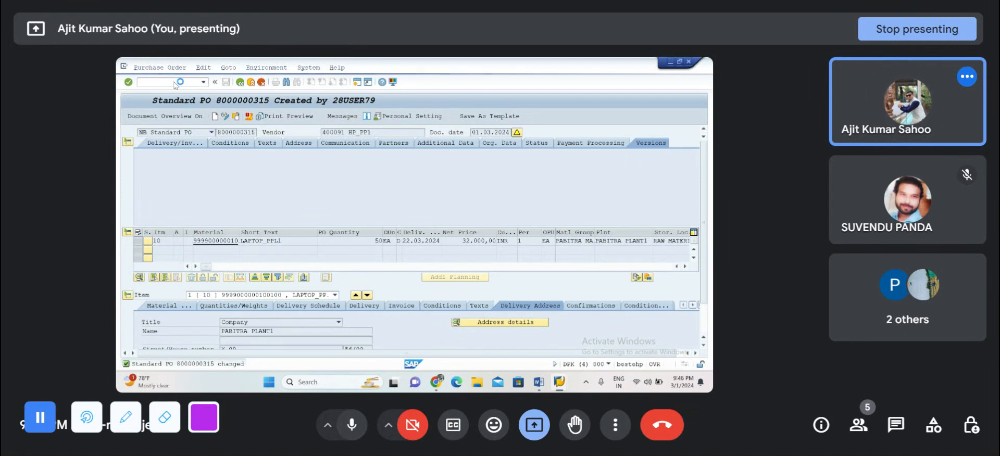
click(236, 118)
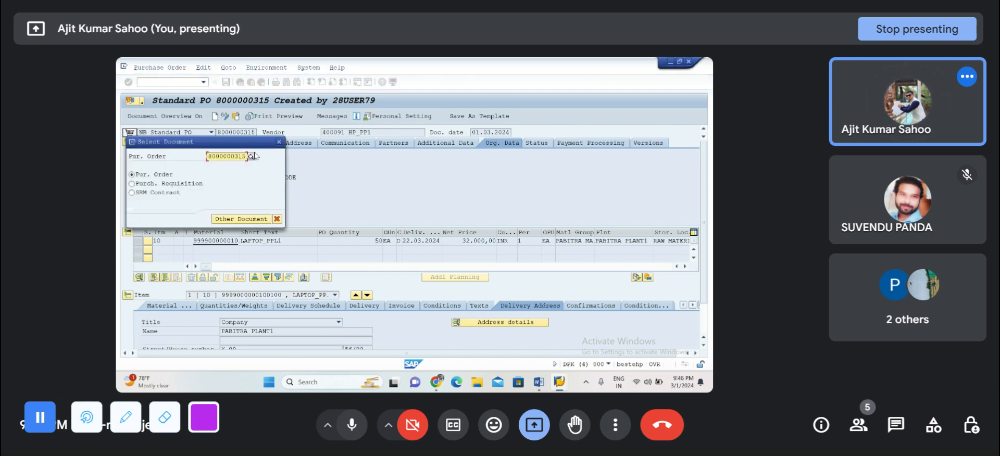
click(279, 142)
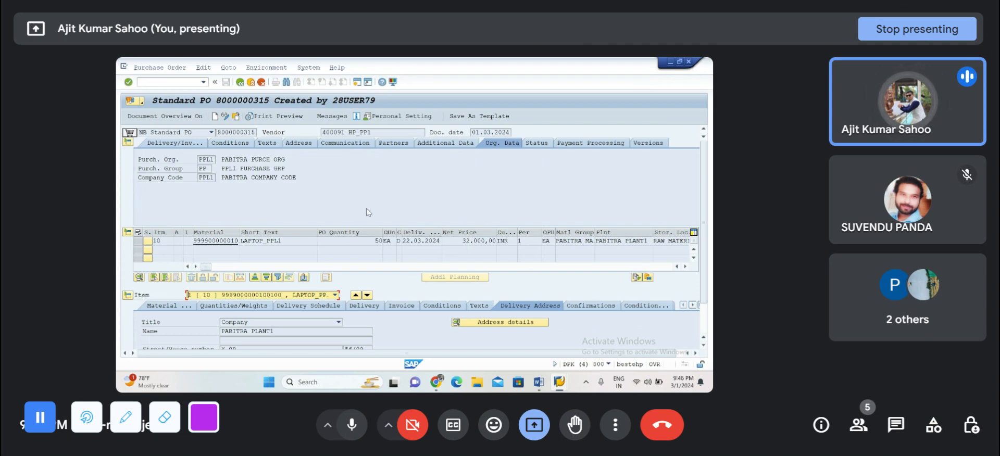
Step: Examine the purchase order's header and item environment functions and its header pricing conditions
click(262, 69)
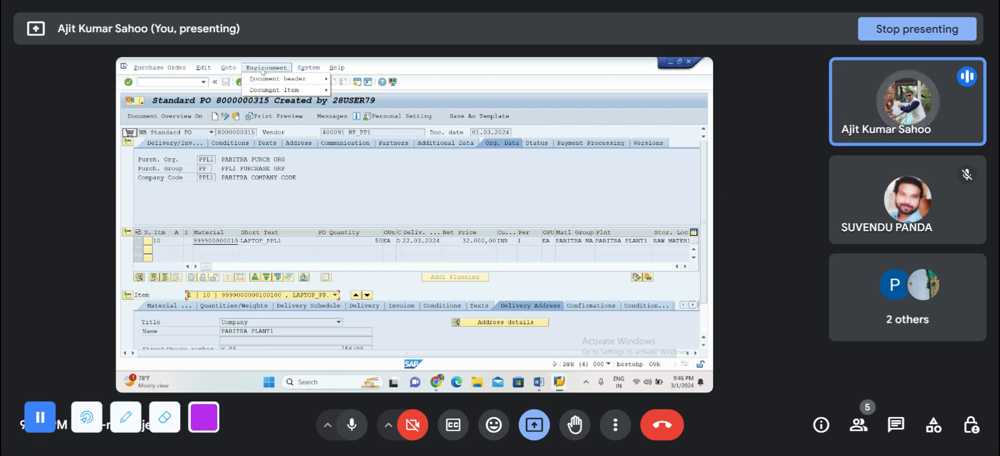
mouse_move(261, 83)
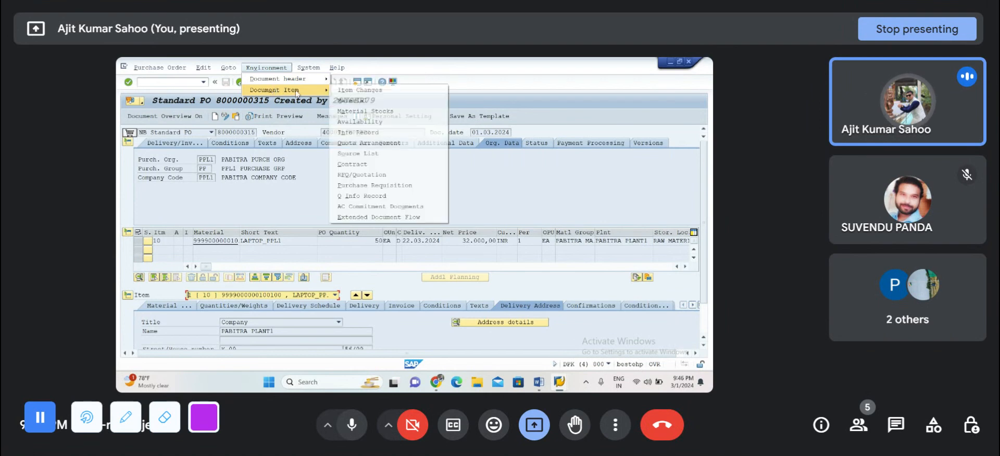
click(288, 208)
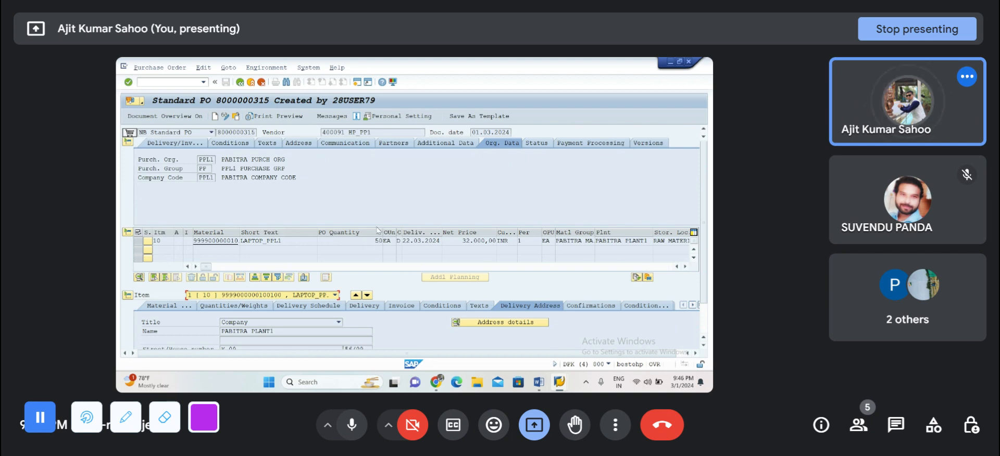
click(234, 146)
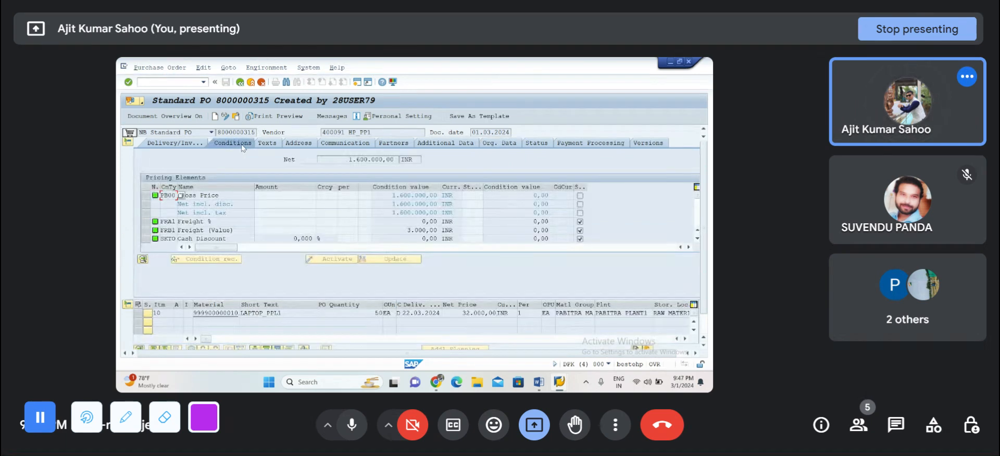
click(265, 146)
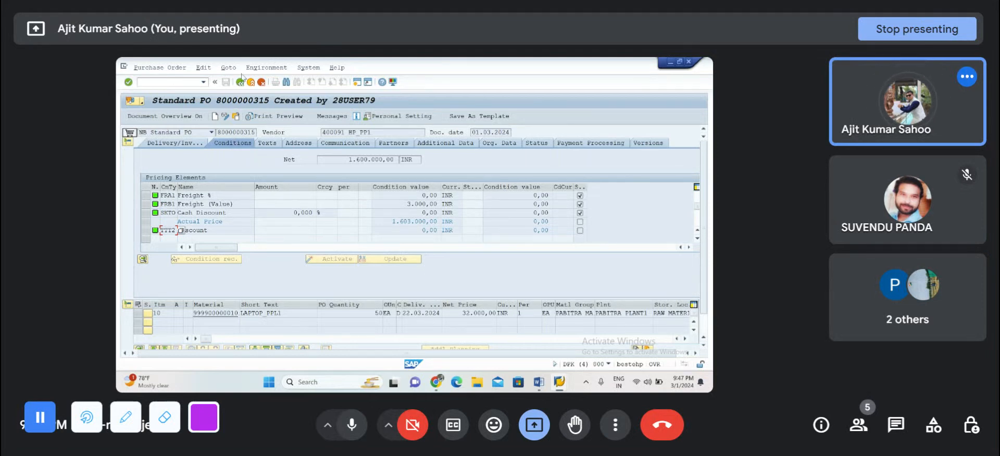
Step: Review the purchase order's header change log and return to the order
click(266, 67)
mouse_move(276, 81)
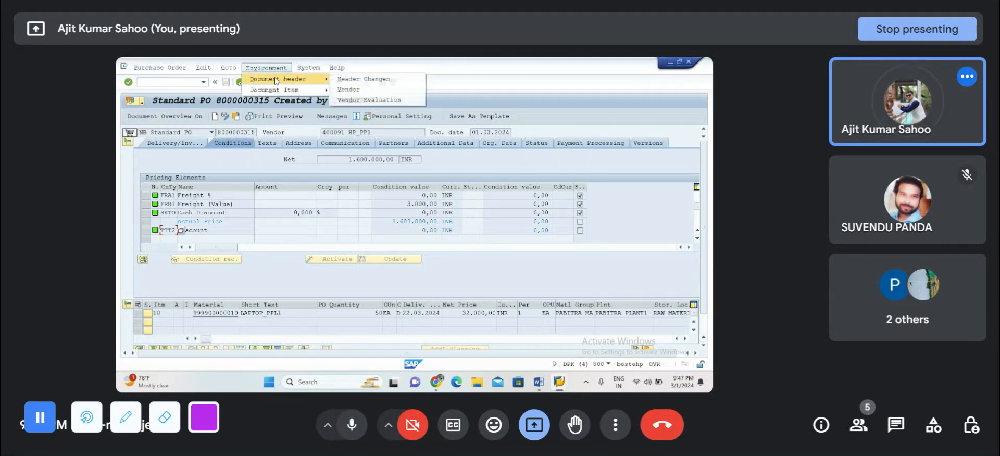
click(347, 81)
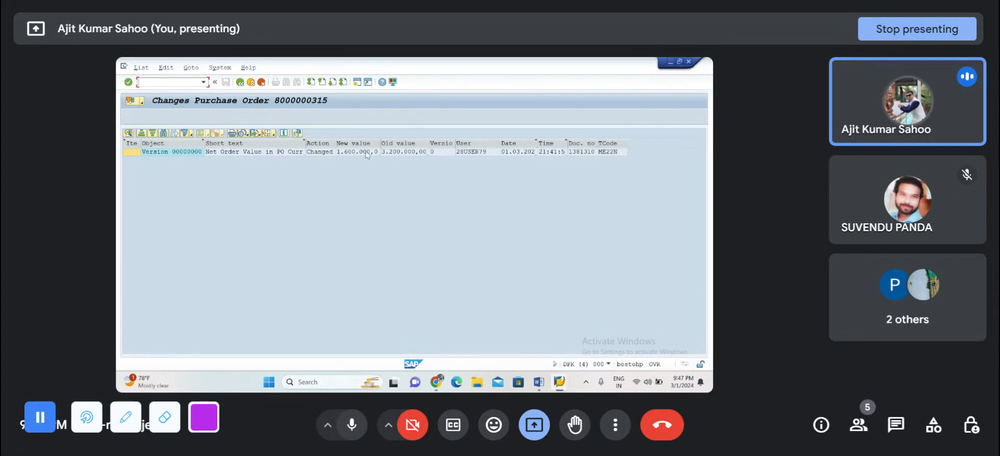
click(239, 83)
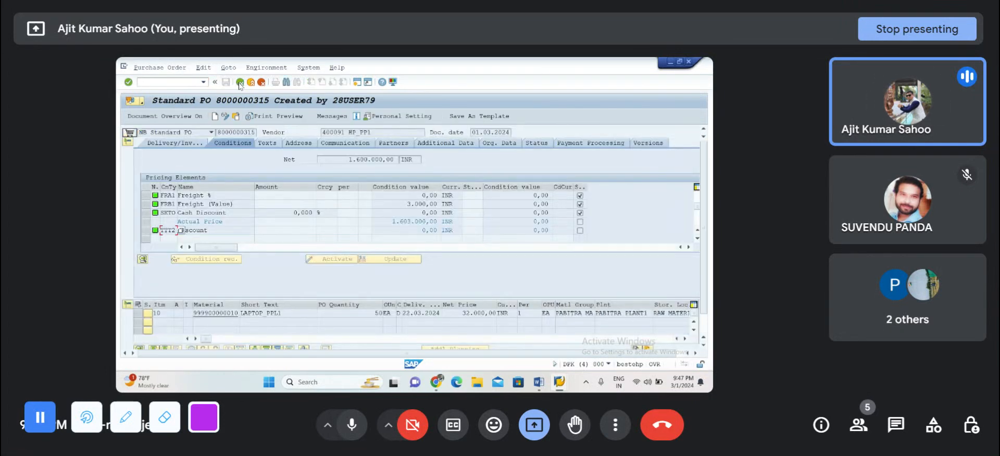
Step: Review the change log of item 10 and return to the purchase order
click(136, 314)
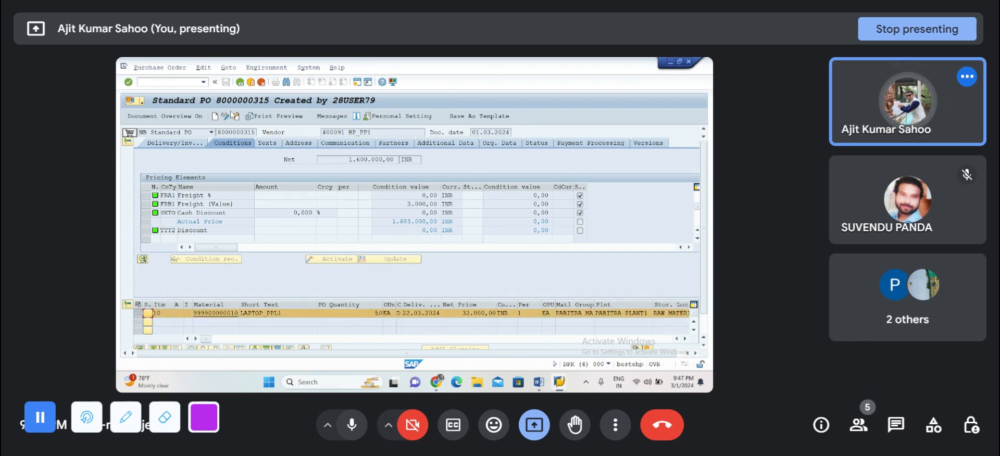
click(268, 68)
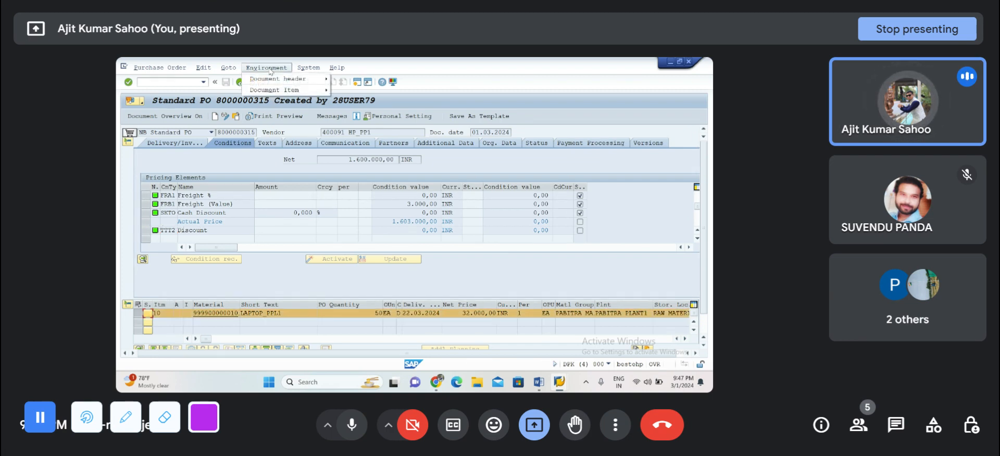
mouse_move(271, 89)
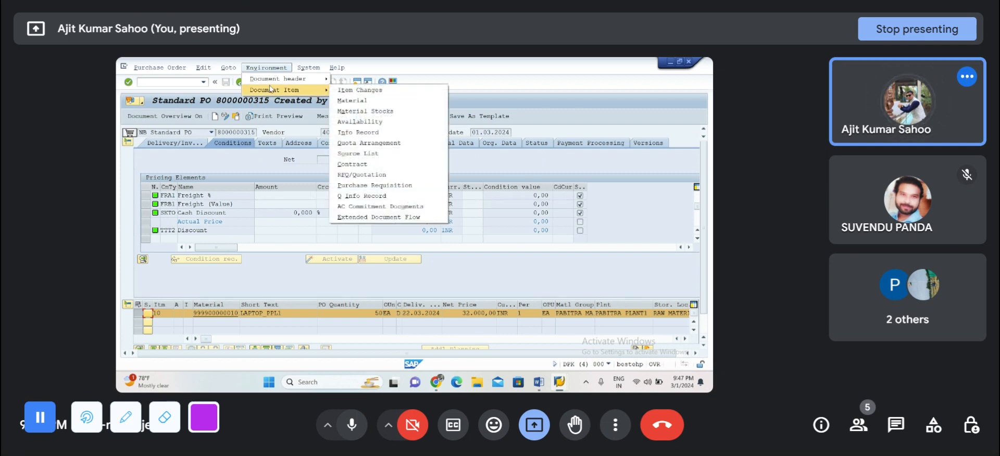
click(343, 90)
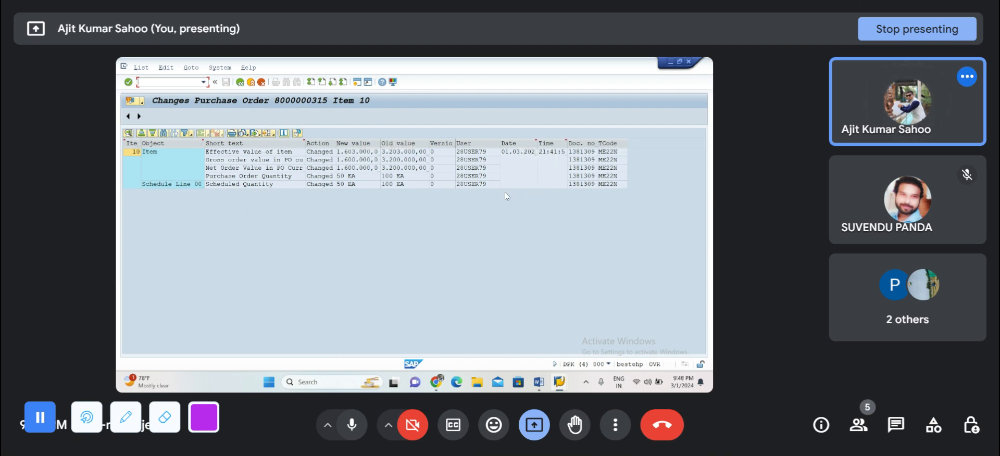
click(241, 82)
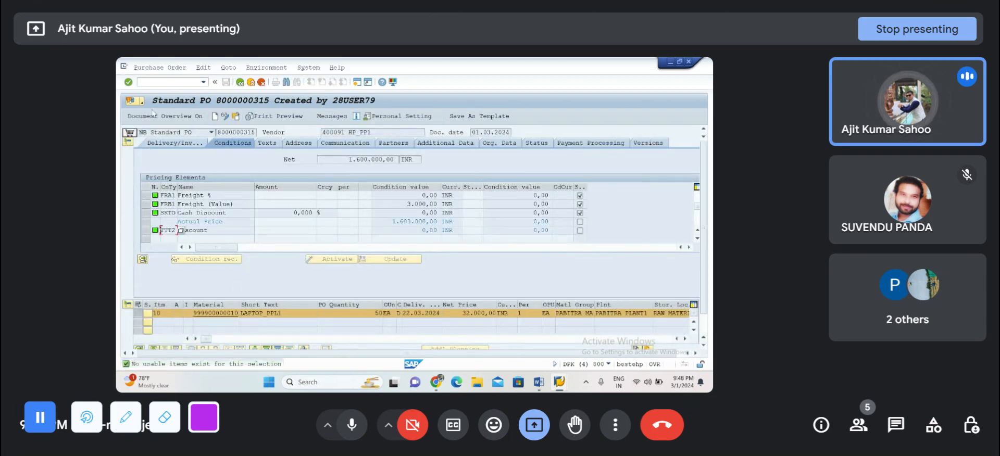
Step: Try to load the purchase order for goods receipt in transaction MIGO
click(175, 84)
text(/NMIGO)
key(Return)
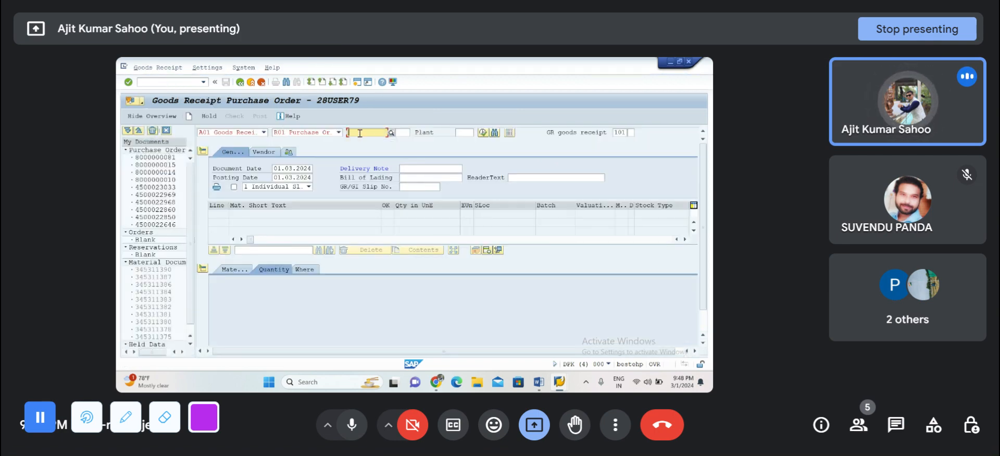
key(ctrl+v)
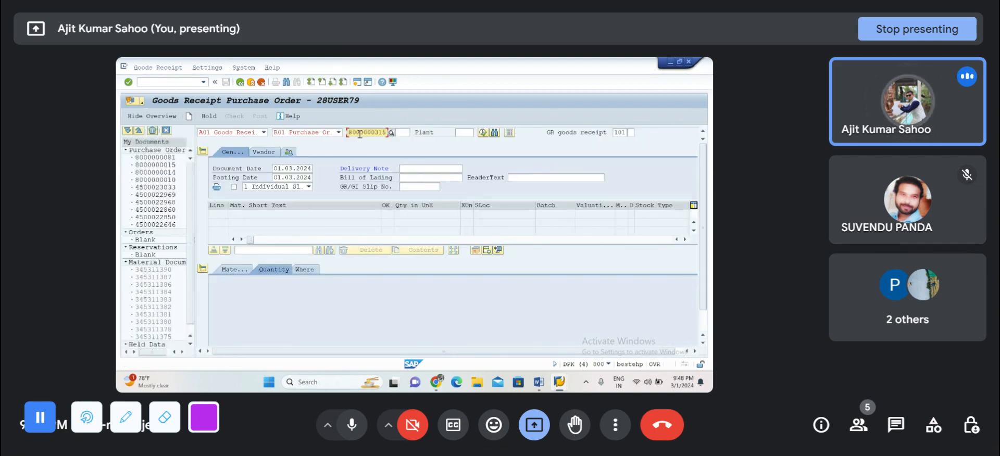
key(Return)
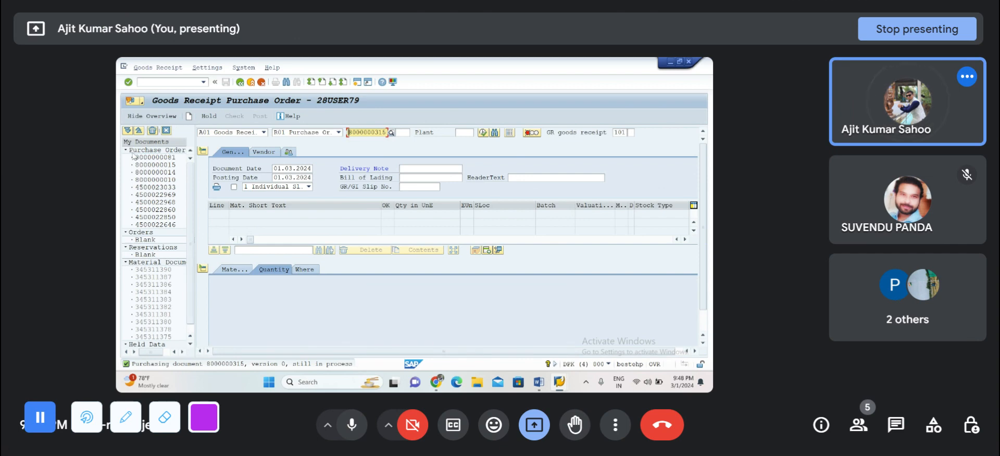
Step: Open transaction ME22N and load the changed purchase order by its number instead of the one shown by default
click(152, 83)
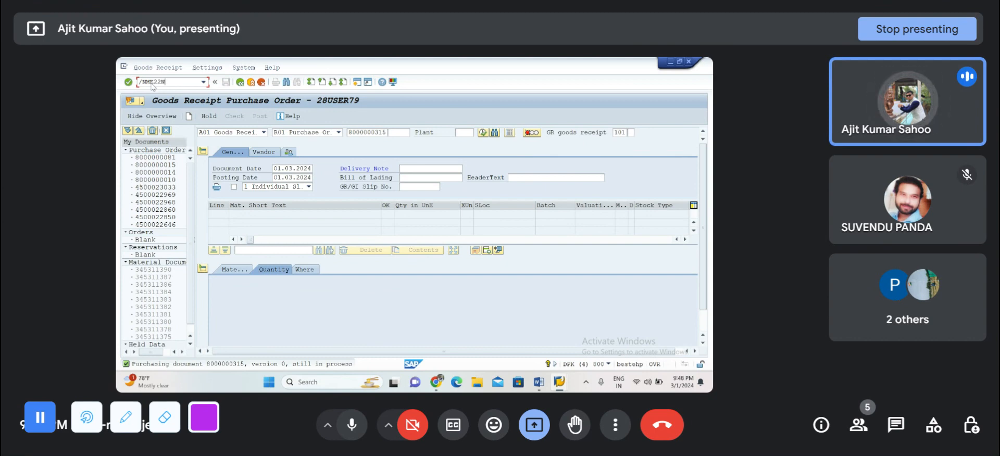
text(/NME22N)
key(Return)
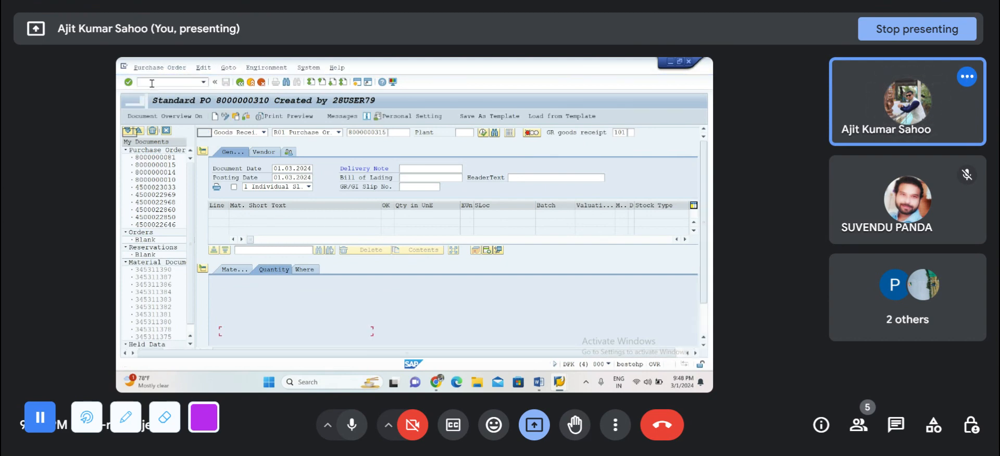
click(238, 118)
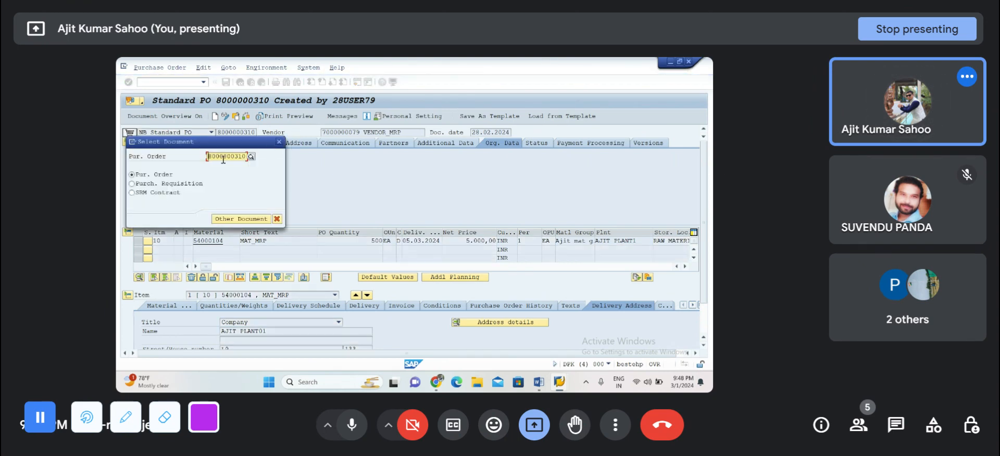
drag(208, 156, 276, 158)
key(BackSpace)
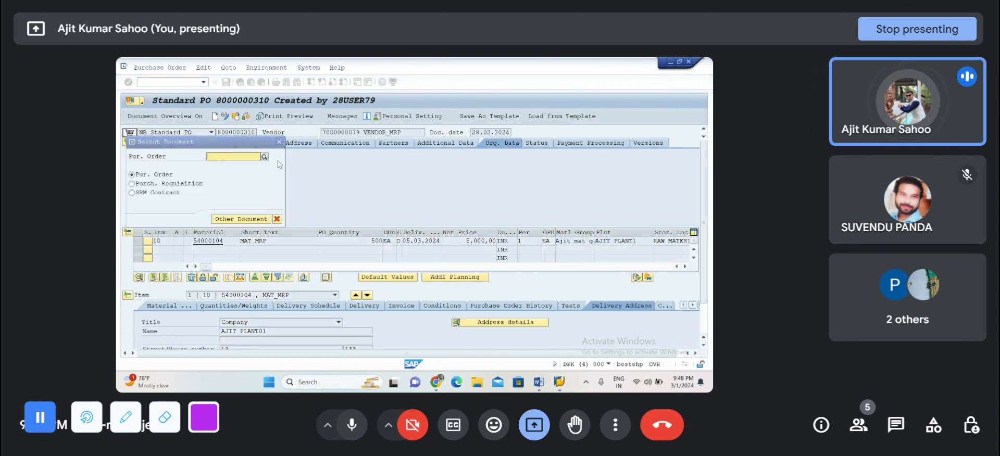
click(229, 156)
key(ctrl+v)
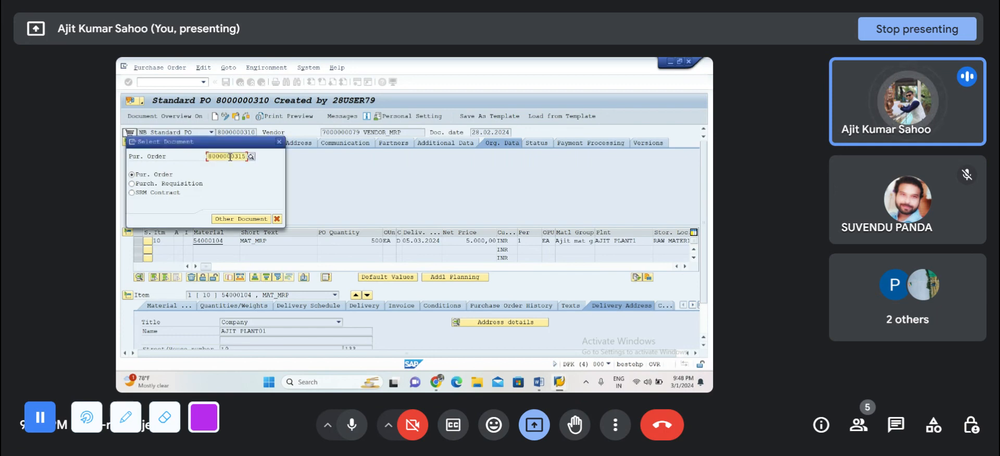
key(Return)
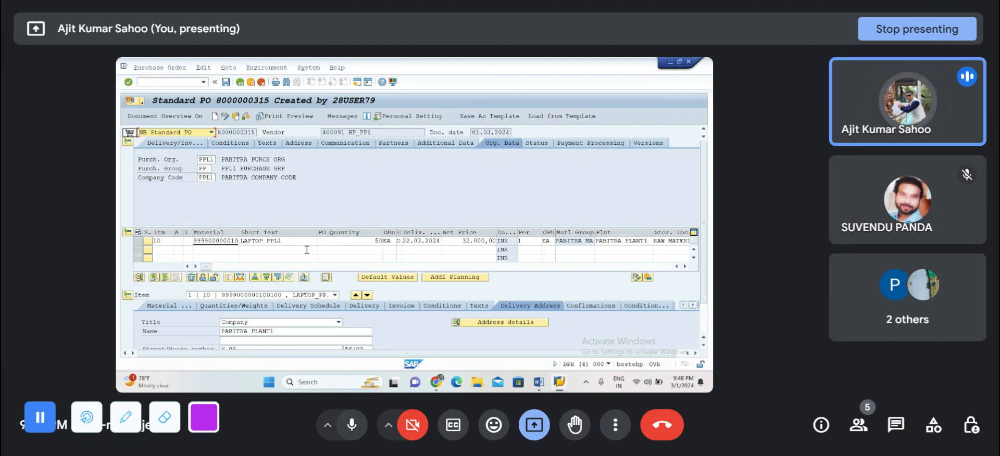
Step: Mark version 0 of the purchase order as completed and save the order despite the system messages
click(647, 143)
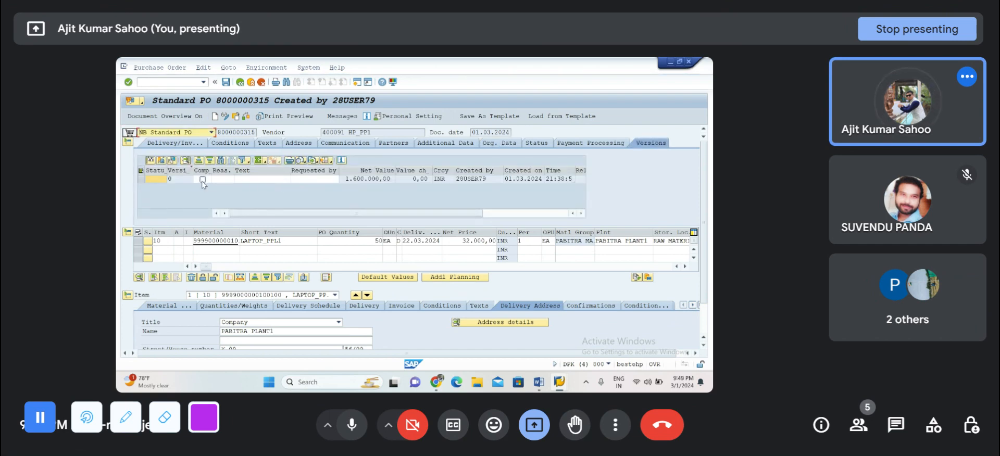
click(202, 180)
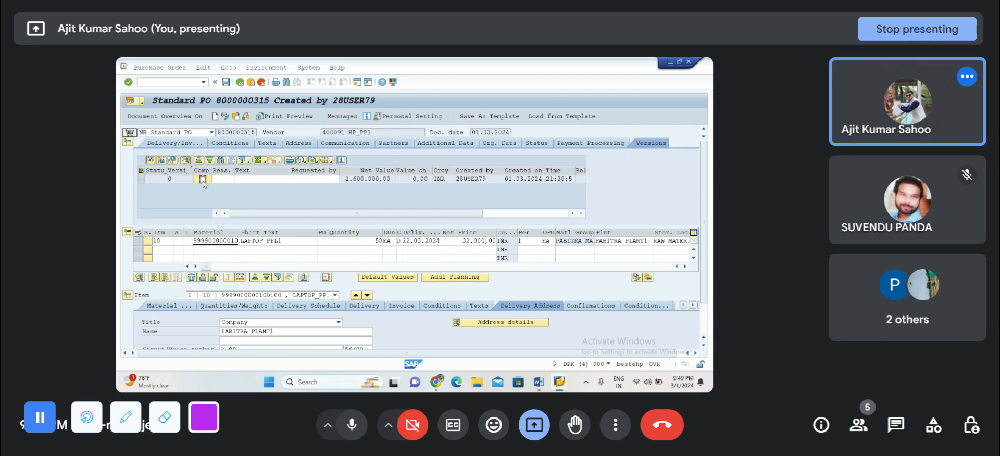
click(203, 180)
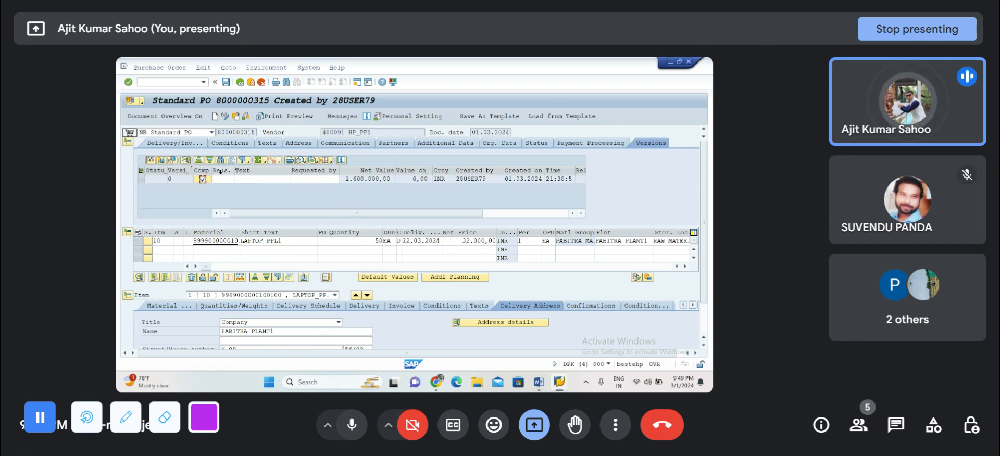
click(226, 82)
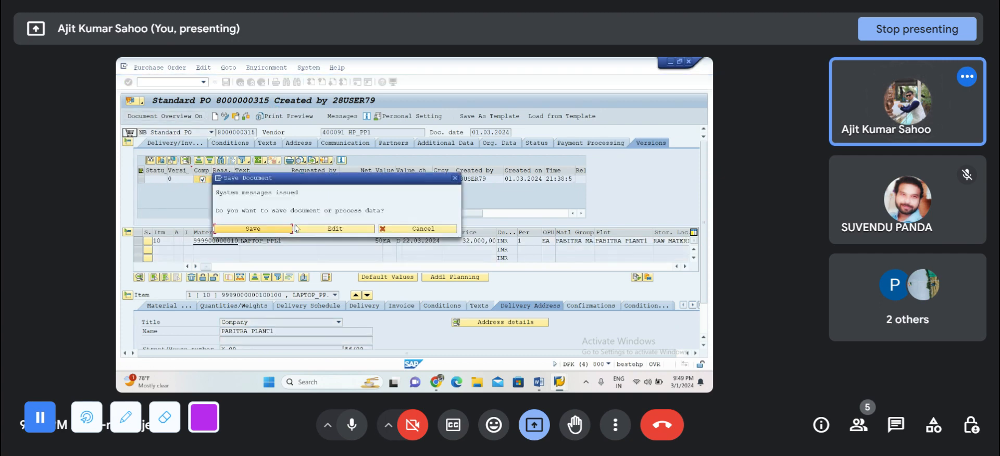
click(270, 232)
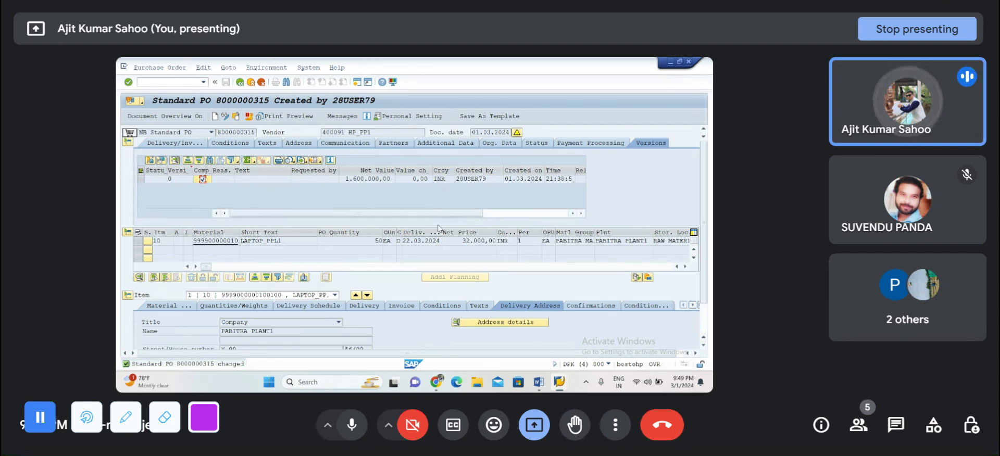
Step: Open transaction MIGO and load the purchase order for a goods receipt with movement type 101
click(163, 83)
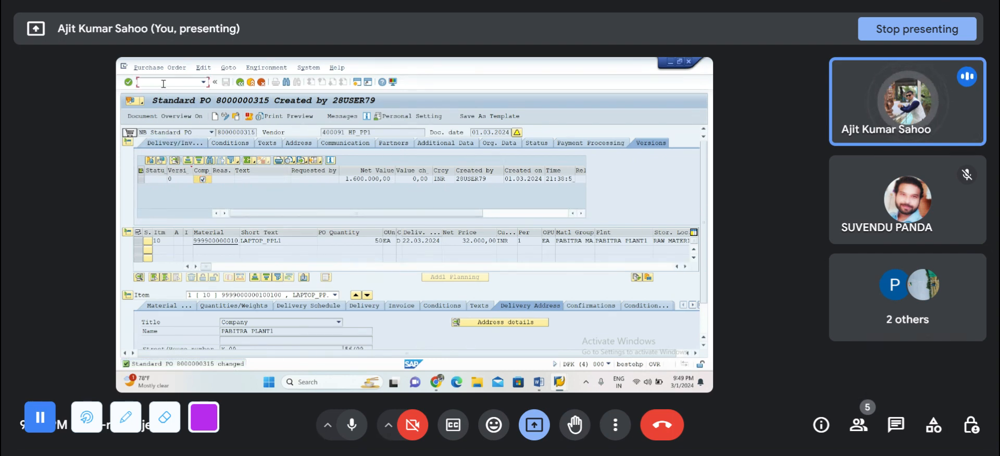
text(/NMIGO)
key(Return)
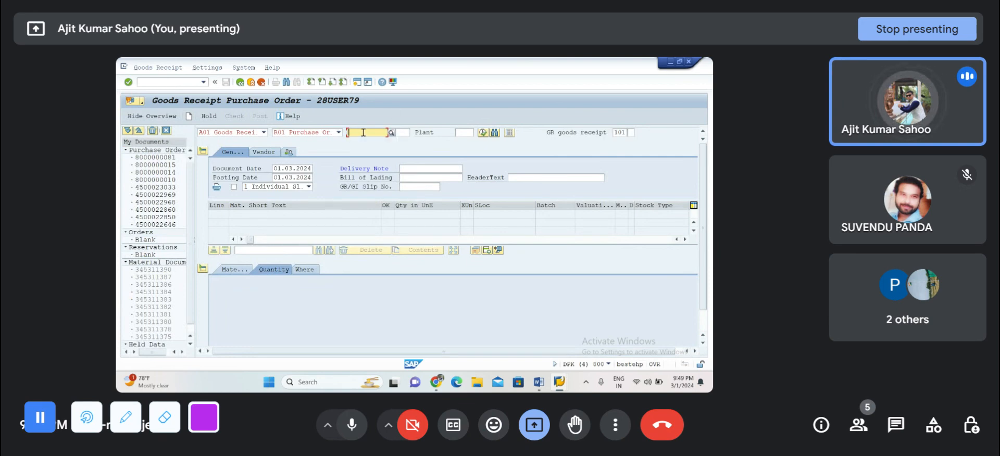
key(ctrl+v)
key(Return)
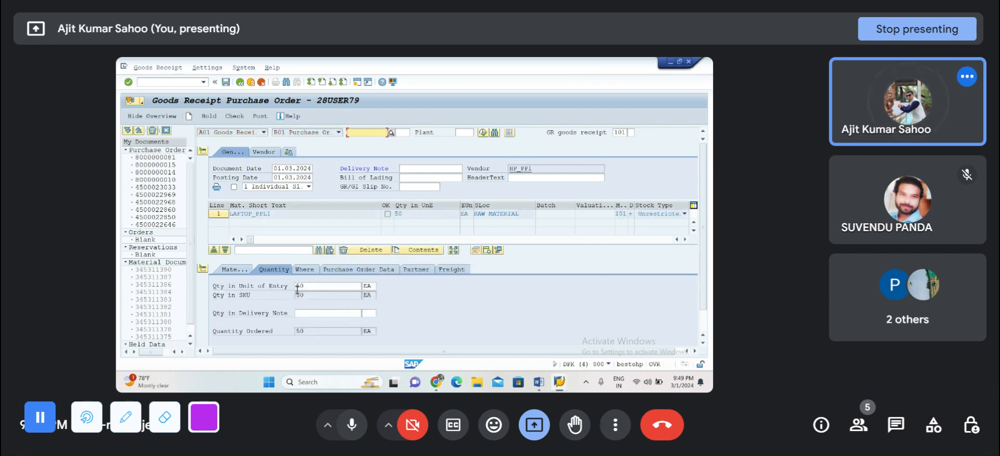
Step: Mark the LAPTOP_PPL1 item as OK and check the goods receipt for errors
scroll(318, 298, down, 1)
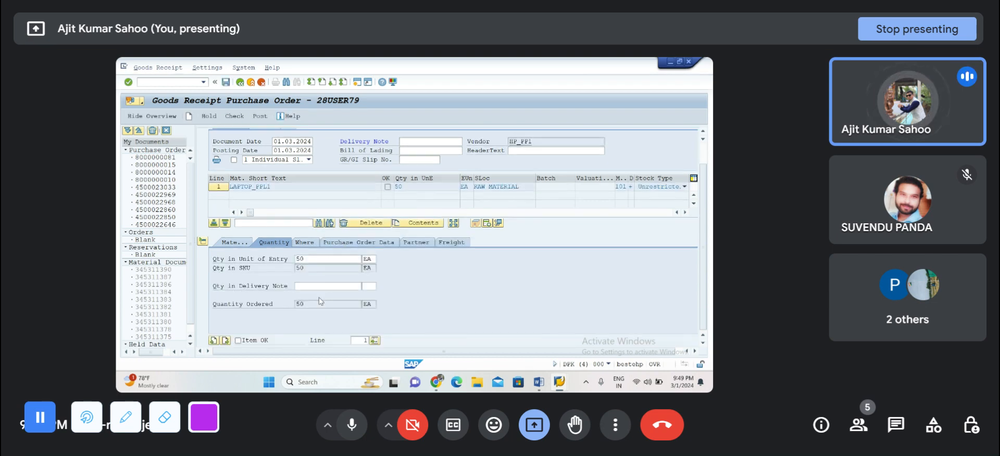
click(238, 341)
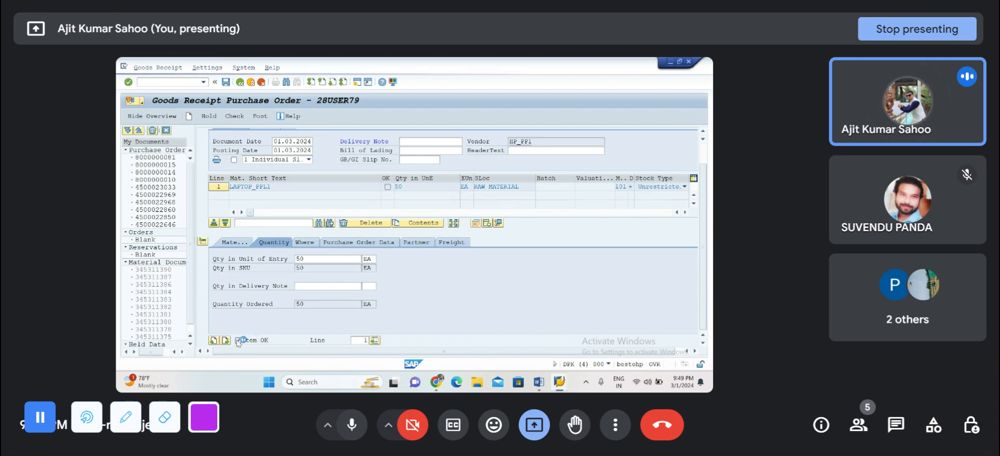
click(232, 117)
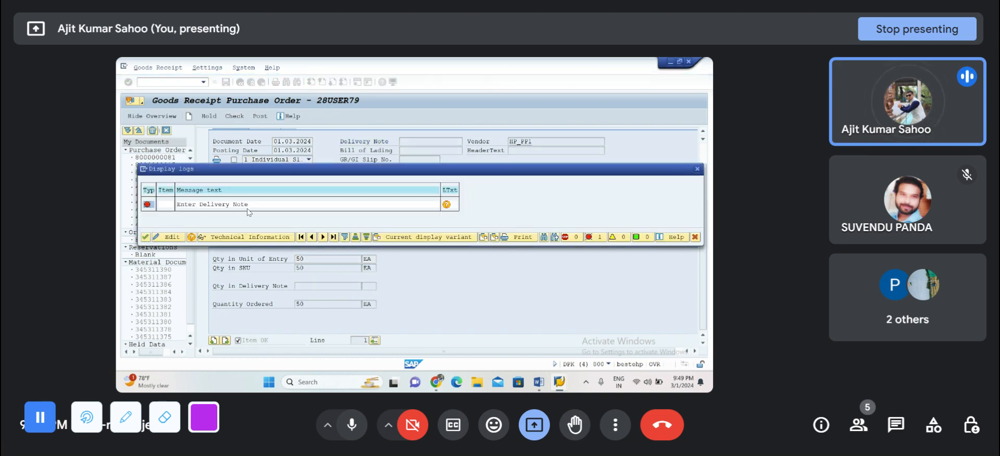
click(146, 237)
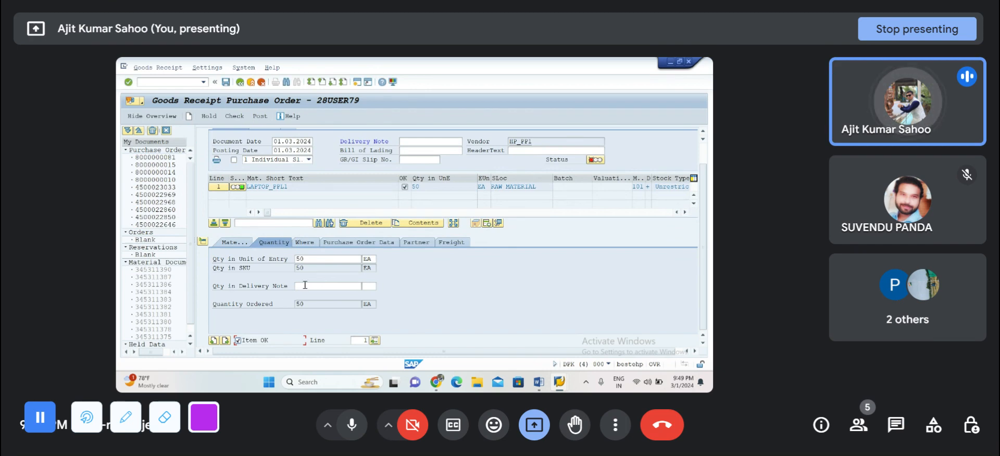
Step: Enter 50 as both the item's delivery note quantity and the header's delivery note, then recheck and post the goods receipt
click(305, 286)
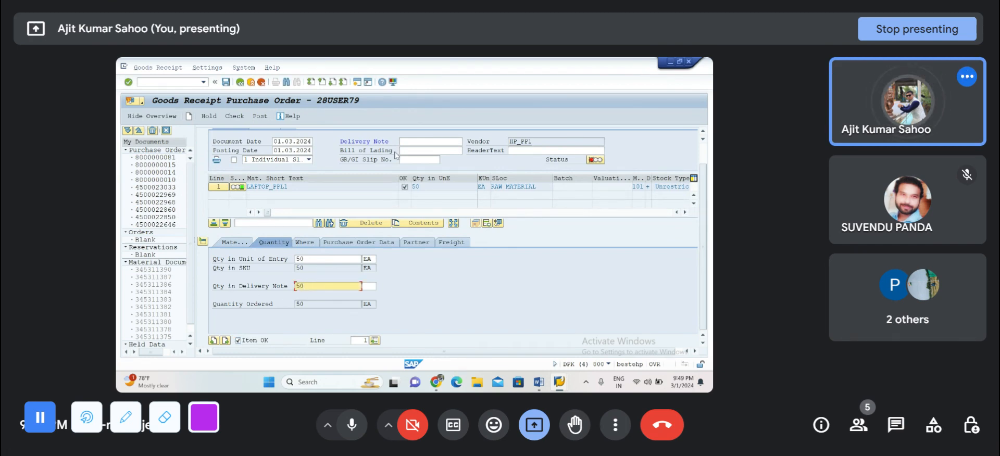
click(406, 141)
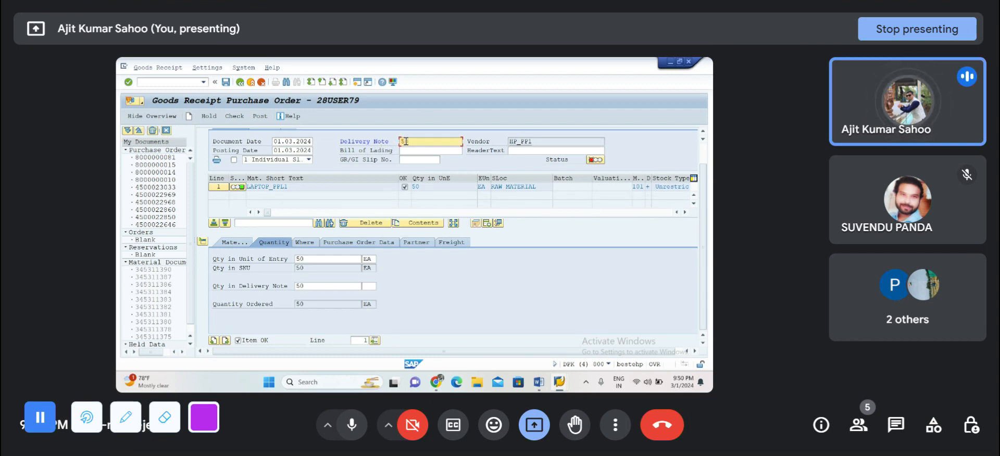
text(50)
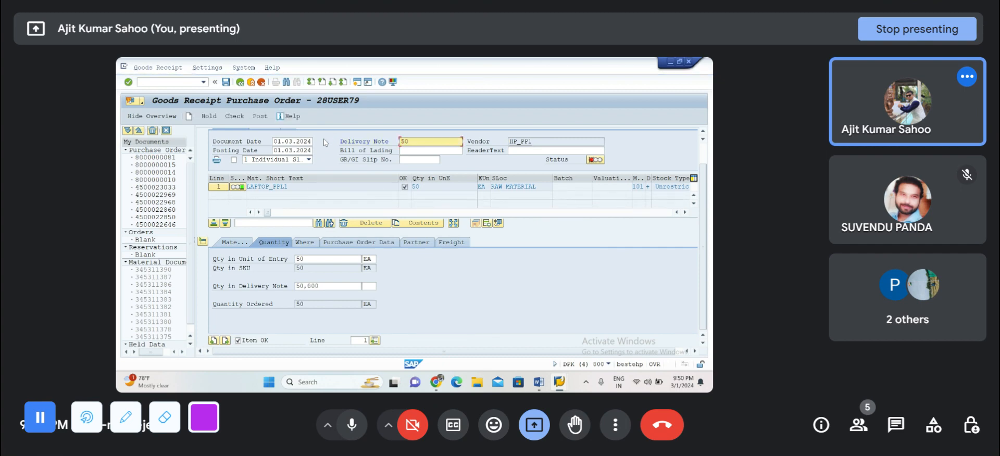
click(246, 115)
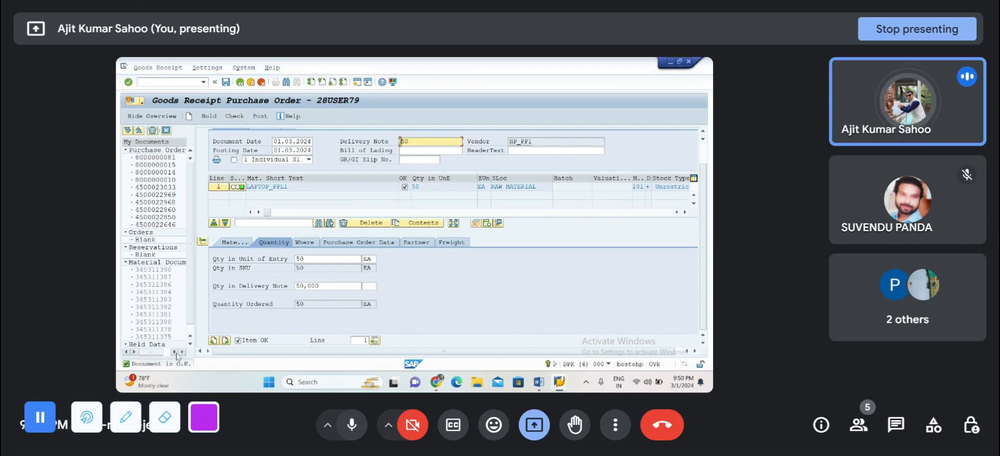
click(263, 116)
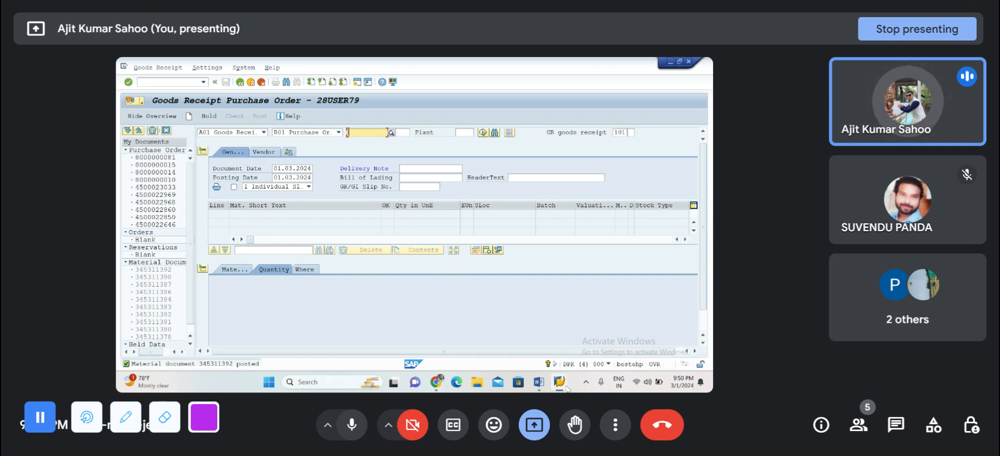
mouse_move(565, 389)
click(507, 345)
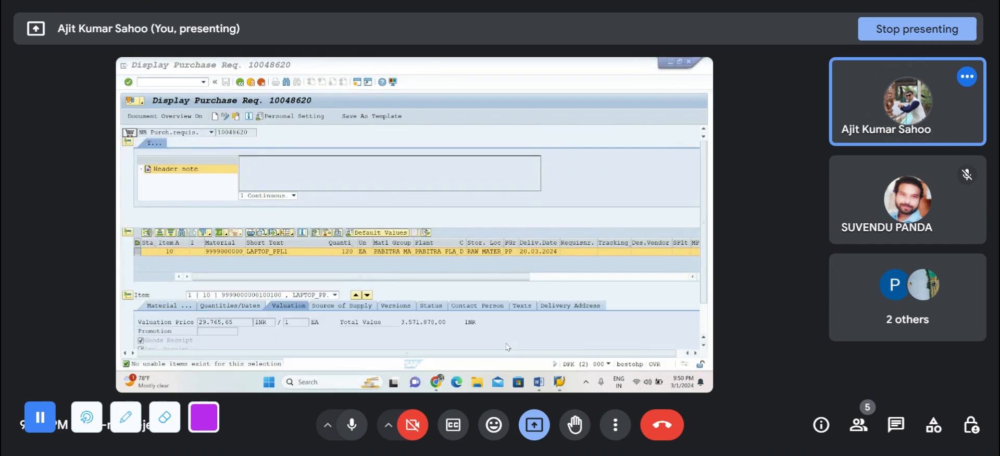
mouse_move(437, 382)
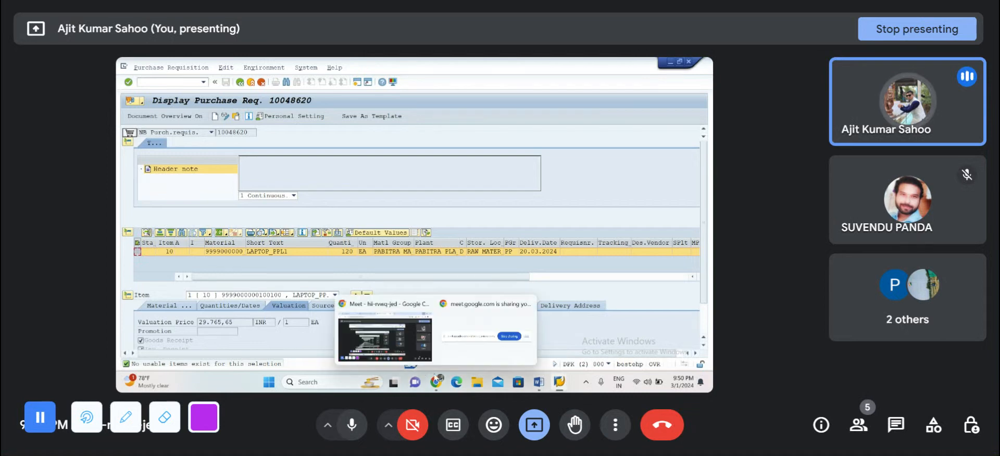
click(401, 344)
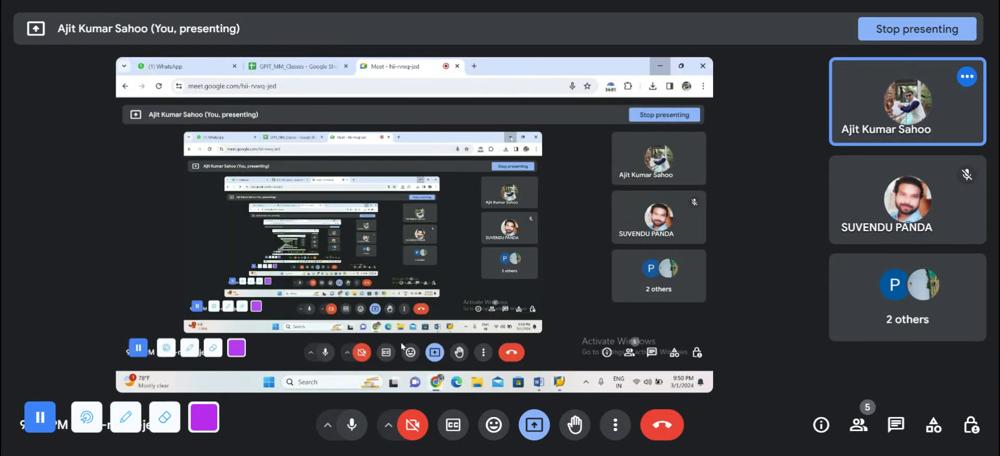
click(610, 87)
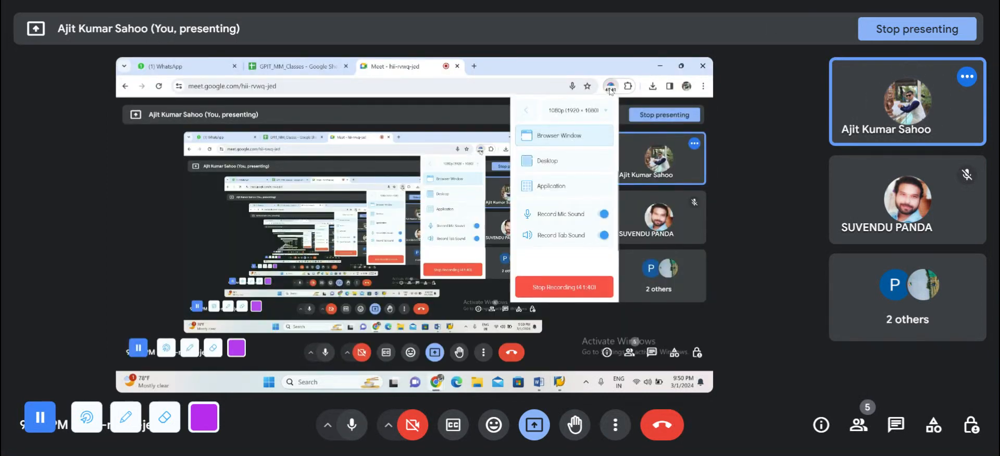